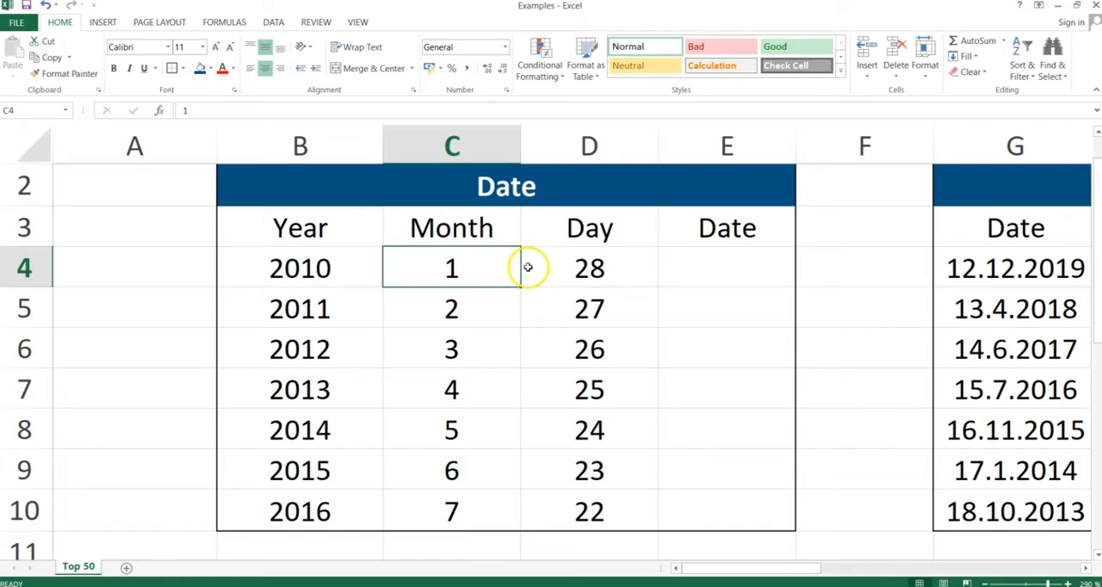
# Step: Enter the formula =DATE(B4;C4;D4) in cell E4 to combine the year, month and day
pyautogui.click(563, 267)
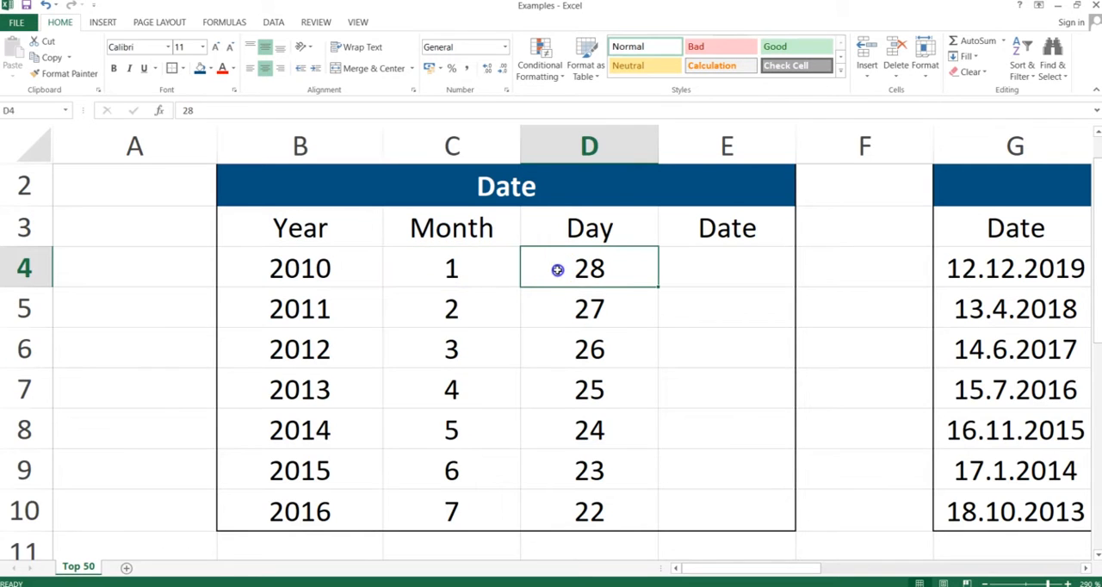
pyautogui.click(714, 276)
pyautogui.write('=date(')
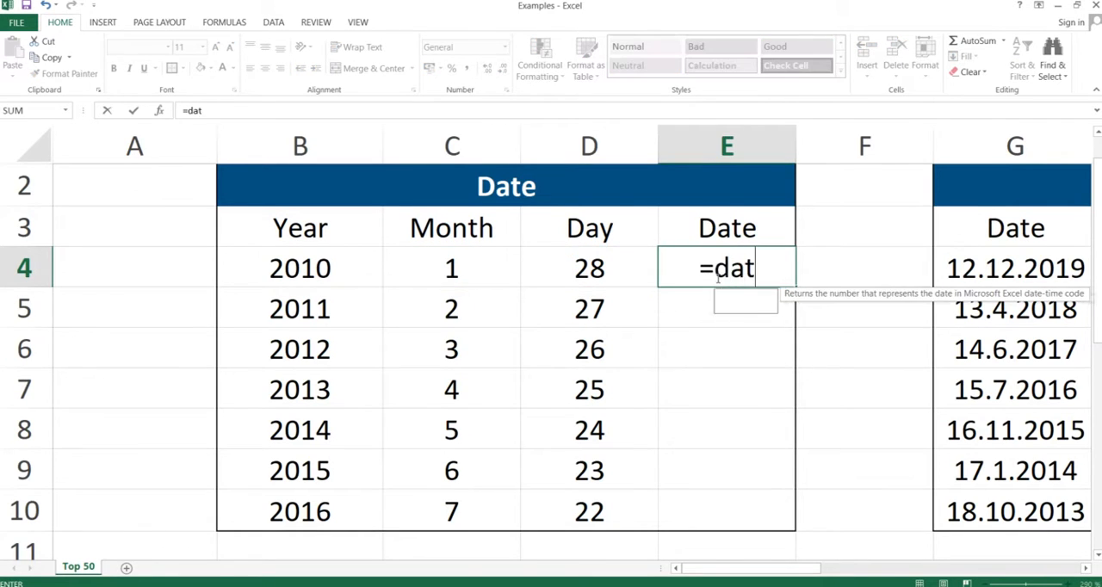
pyautogui.press('Left')
pyautogui.press('Left')
pyautogui.press('Left')
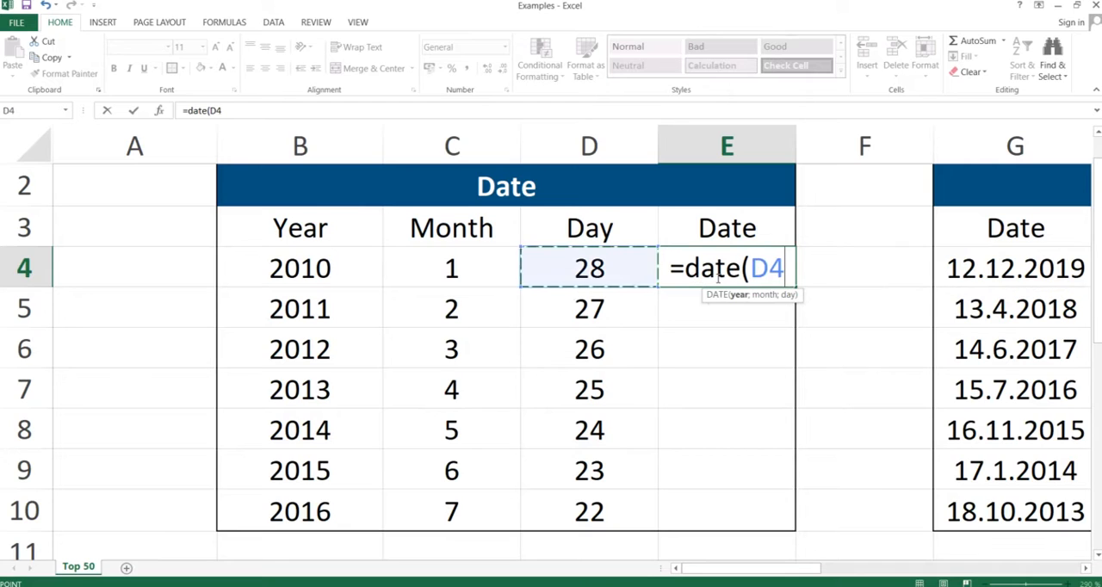
pyautogui.write(';')
pyautogui.press('Left')
pyautogui.press('Left')
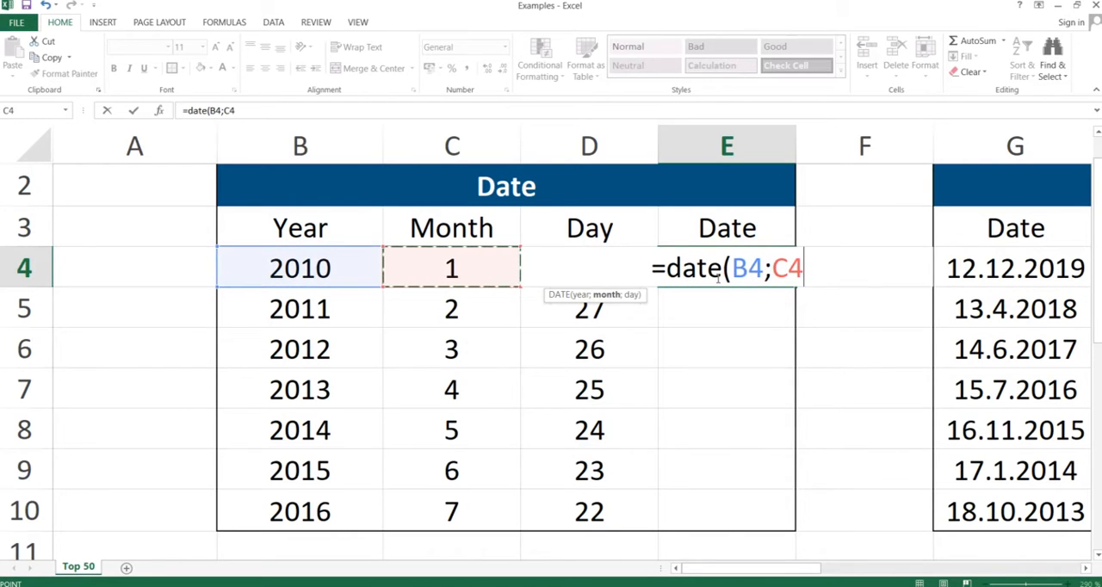
pyautogui.write(';')
pyautogui.press('Left')
pyautogui.write(')')
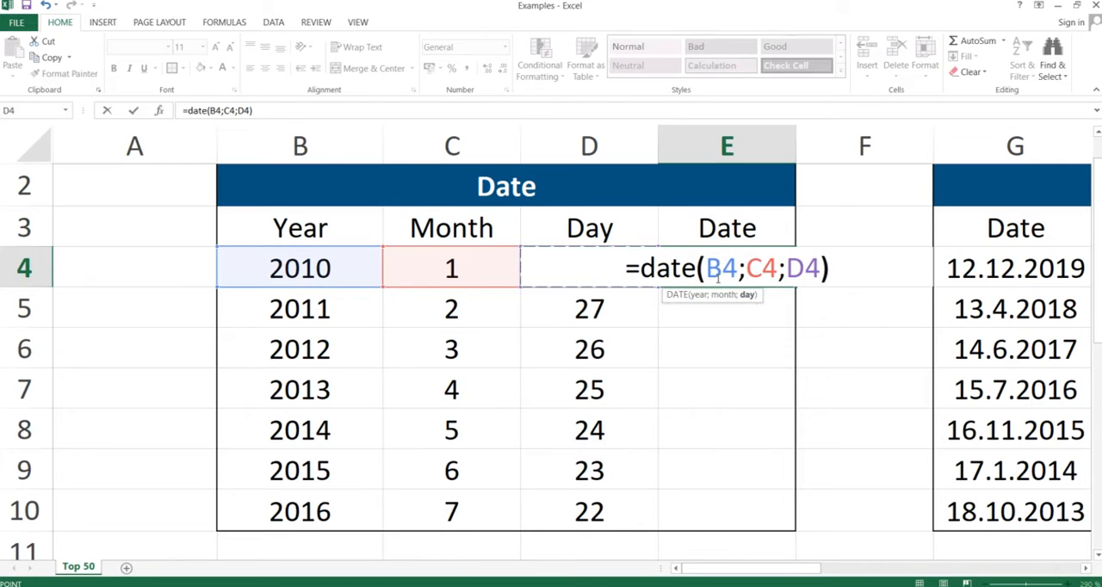
pyautogui.press('Return')
# Step: Copy the DATE formula from E4 down through E10, pasting formulas only
pyautogui.click(717, 276)
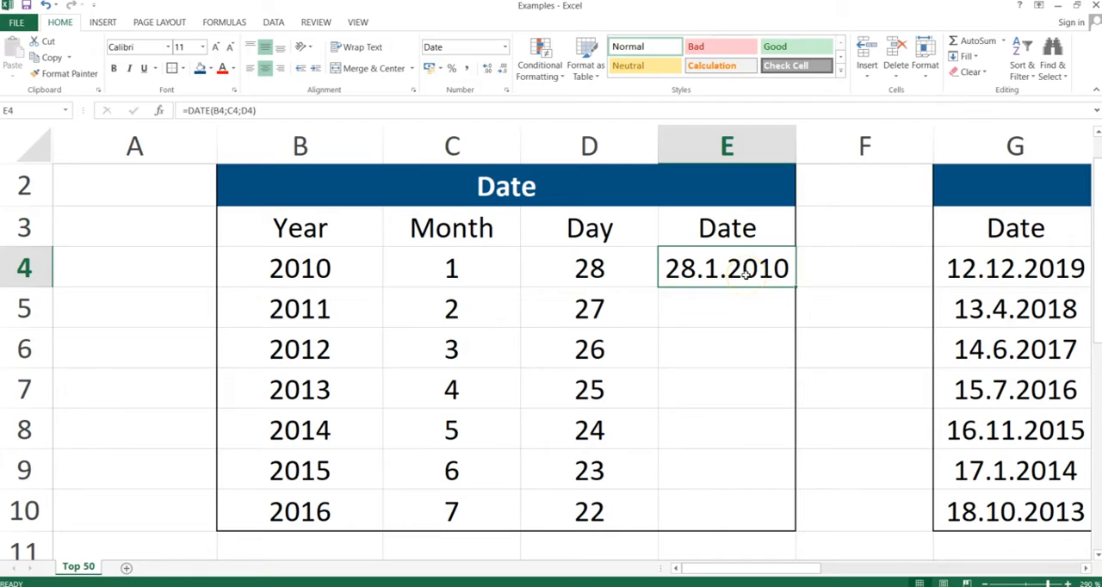
pyautogui.hotkey('ctrl', 'c')
pyautogui.hotkey('shift', 'Down')
pyautogui.hotkey('shift', 'Down')
pyautogui.hotkey('shift', 'Down')
pyautogui.hotkey('shift', 'Down')
pyautogui.hotkey('shift', 'Down')
pyautogui.hotkey('shift', 'Down')
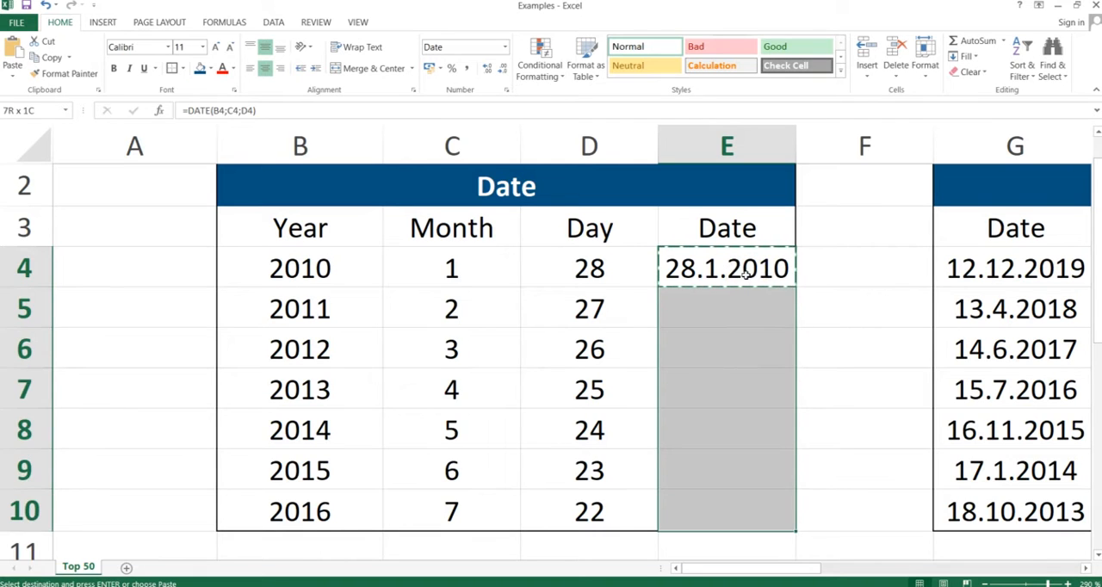
pyautogui.press('alt')
pyautogui.press('e')
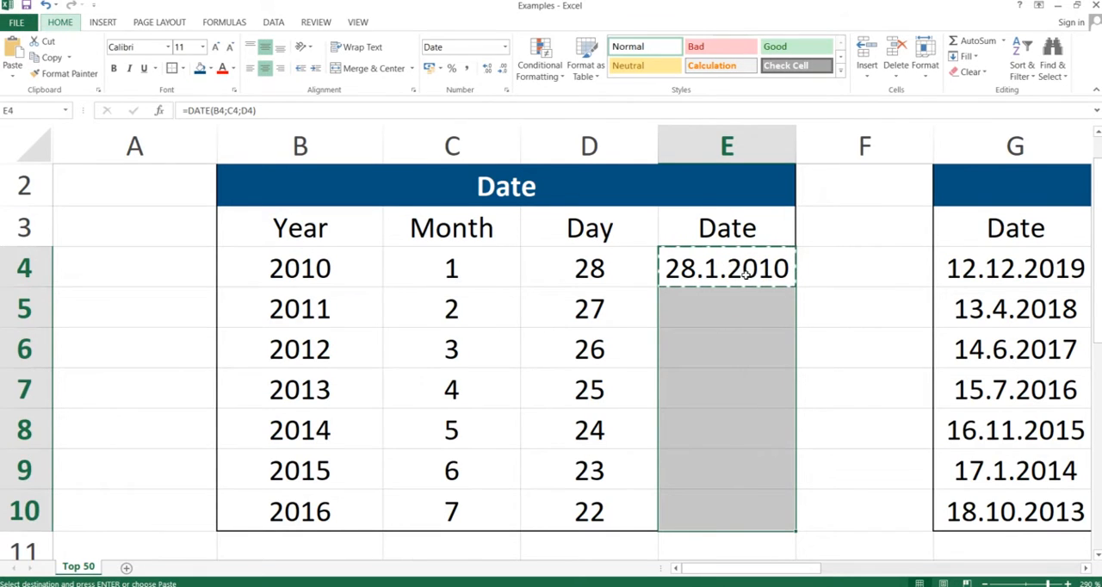
pyautogui.press('s')
pyautogui.press('f')
pyautogui.press('Return')
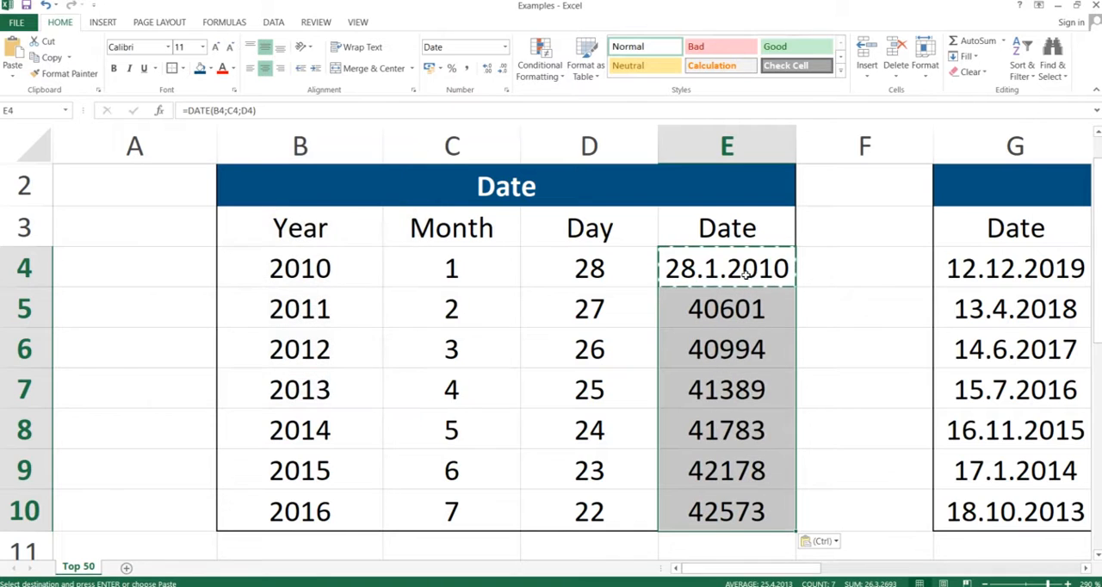
# Step: Format the dates in E4:E10 as Short Date
pyautogui.click(504, 46)
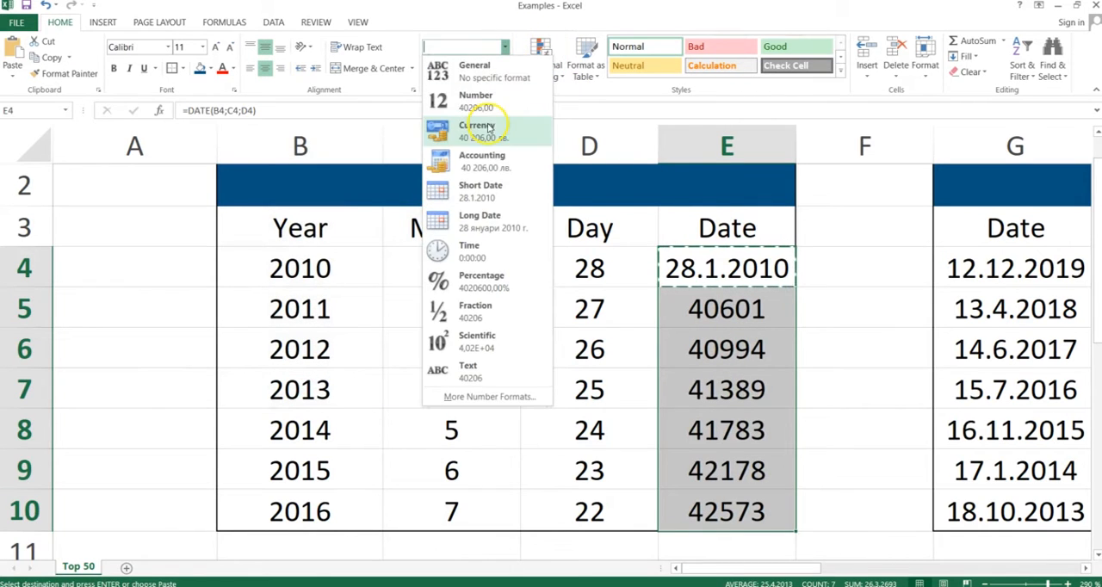
pyautogui.click(470, 188)
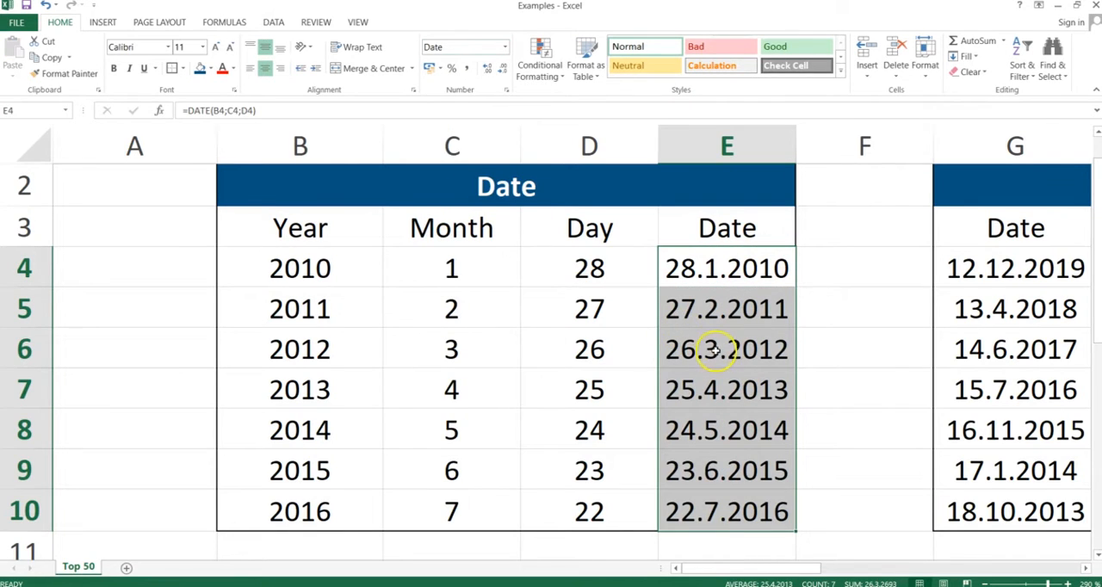
pyautogui.click(693, 345)
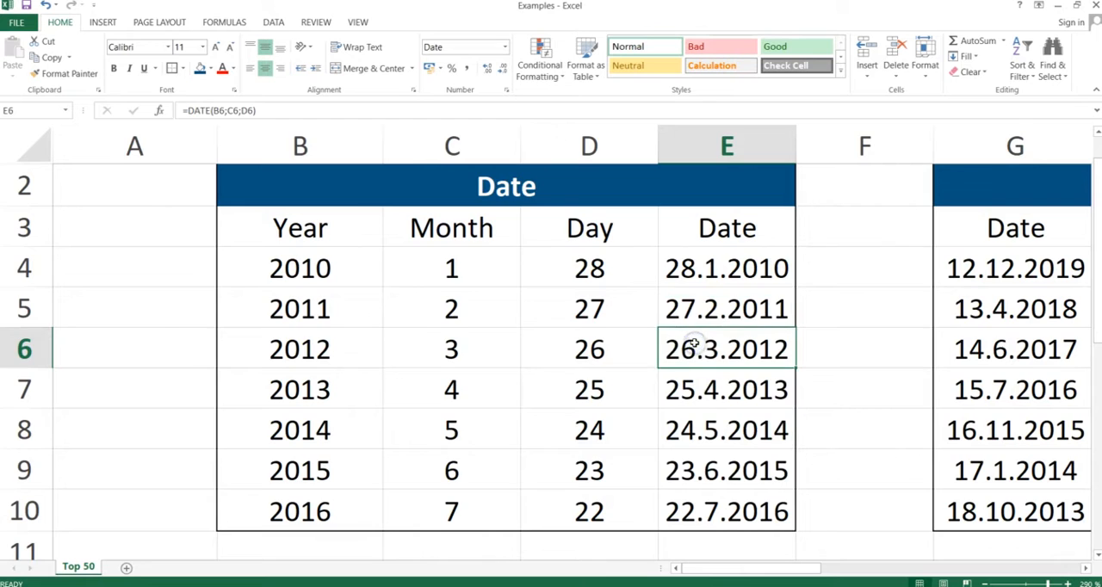
# Step: Switch to the presentation, advance to the Year, Month, Day slide, and return to the Excel workbook
pyautogui.hotkey('alt', 'Tab')
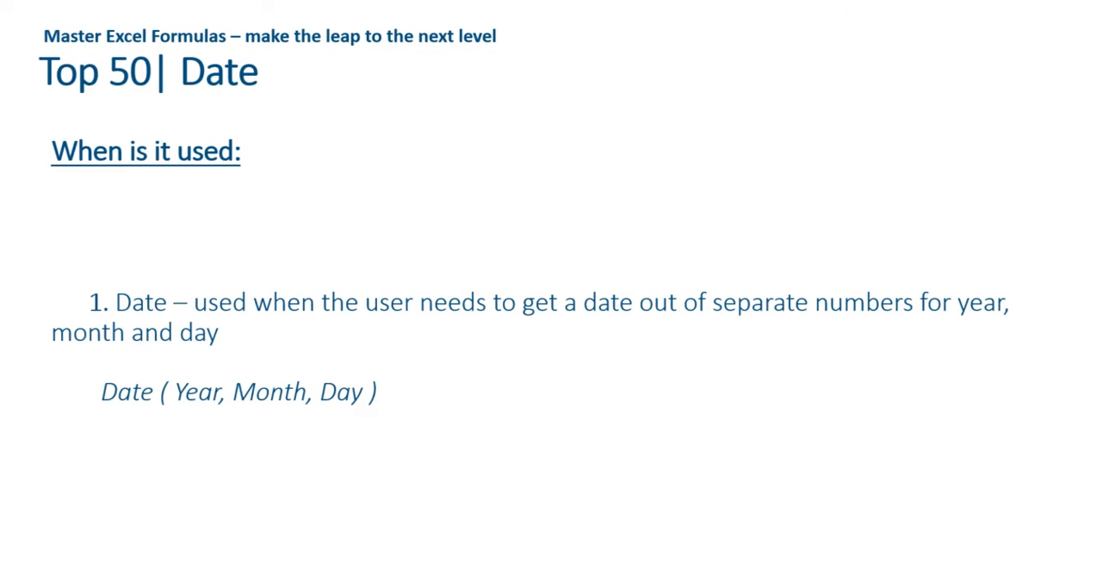
pyautogui.press('Right')
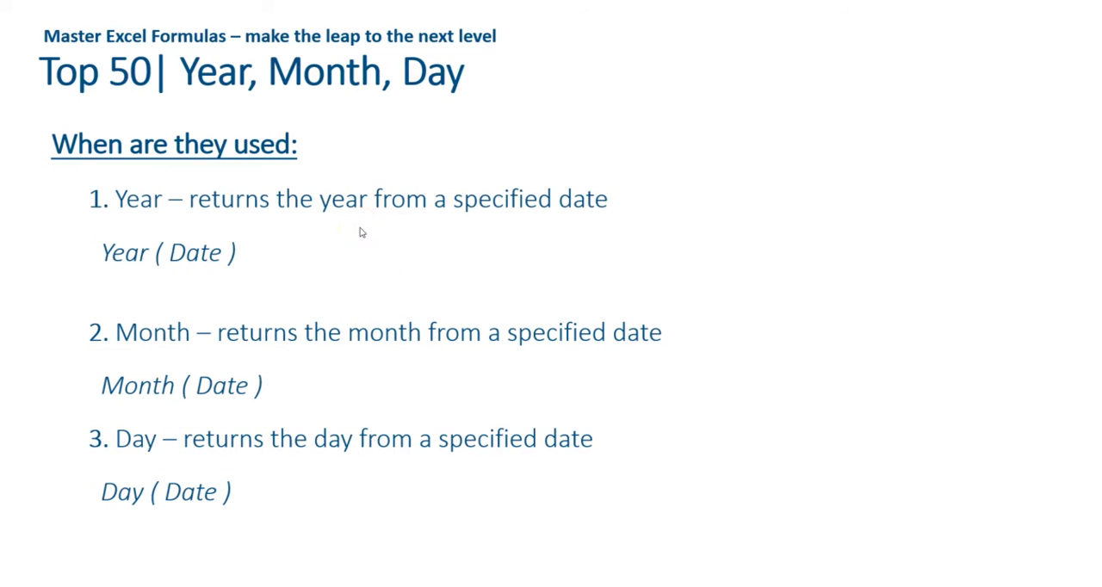
pyautogui.hotkey('alt', 'Tab')
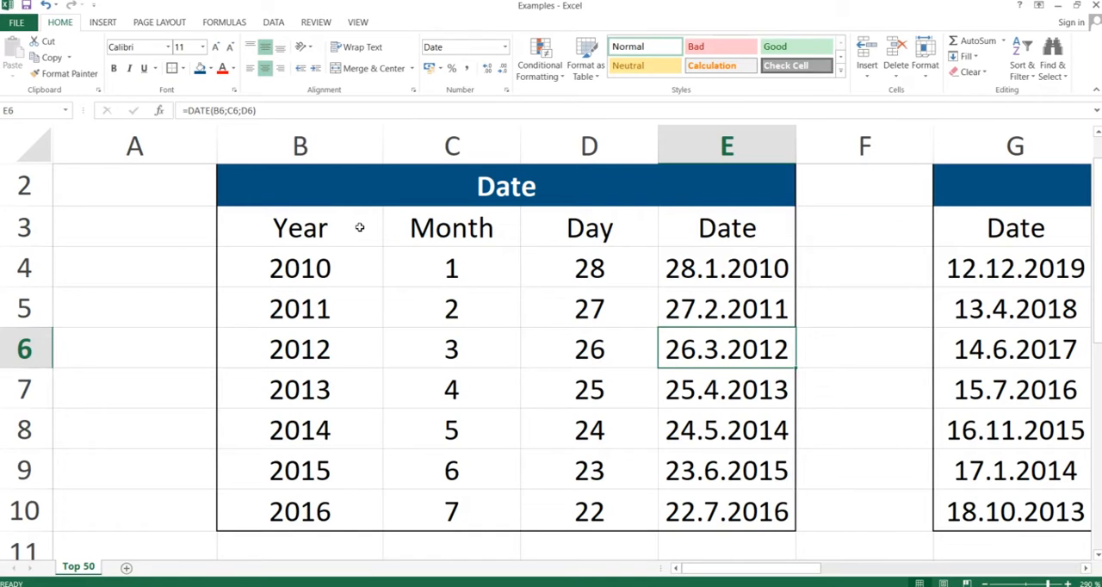
# Step: Examine the source dates in the Date column of the Year/Month/Day table
pyautogui.press('Right')
pyautogui.press('Right')
pyautogui.press('Right')
pyautogui.press('Right')
pyautogui.press('Right')
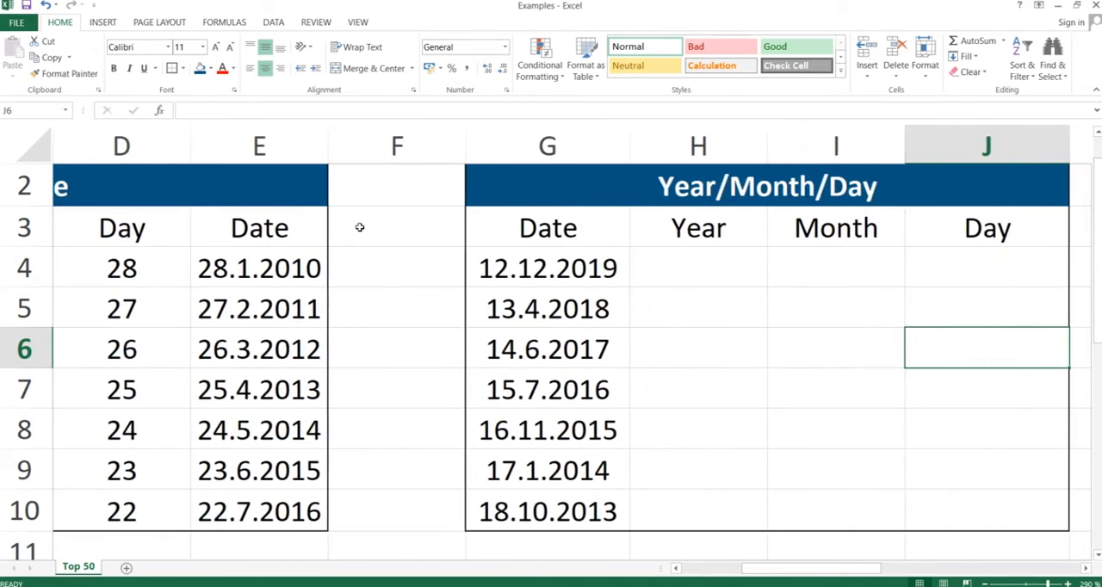
pyautogui.press('Right')
pyautogui.press('Left')
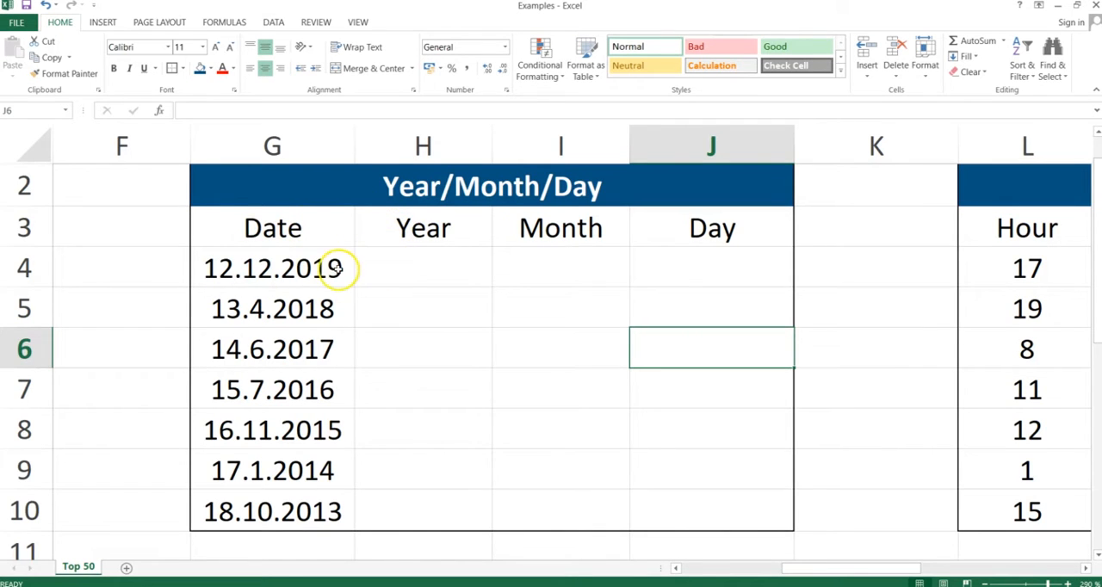
pyautogui.click(287, 267)
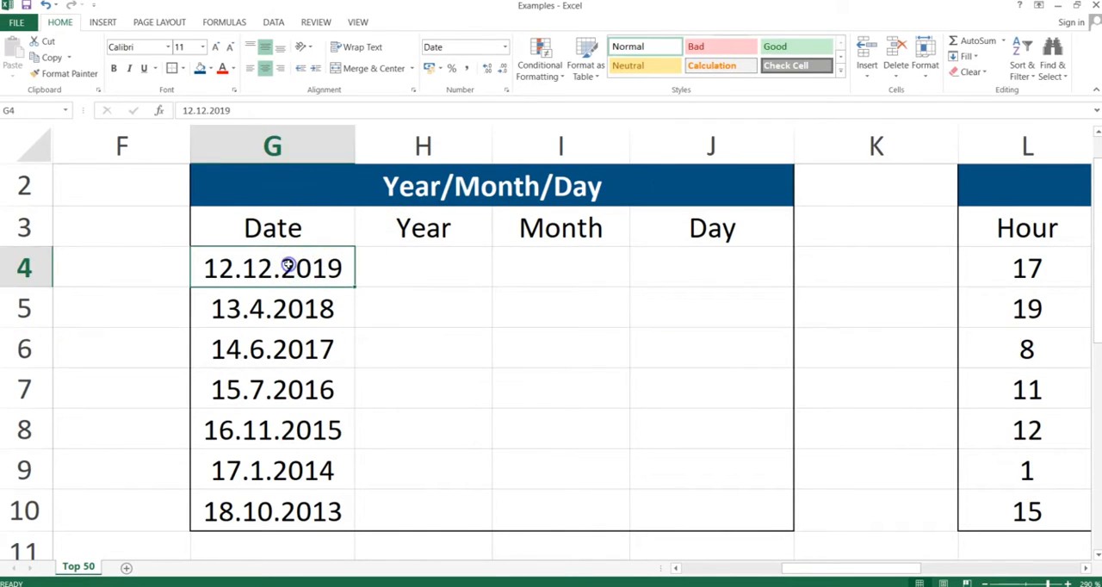
pyautogui.press('Down')
pyautogui.press('Down')
pyautogui.press('Down')
pyautogui.press('Up')
pyautogui.press('Up')
pyautogui.press('Up')
pyautogui.hotkey('ctrl', 'shift', 'Down')
pyautogui.press('Up')
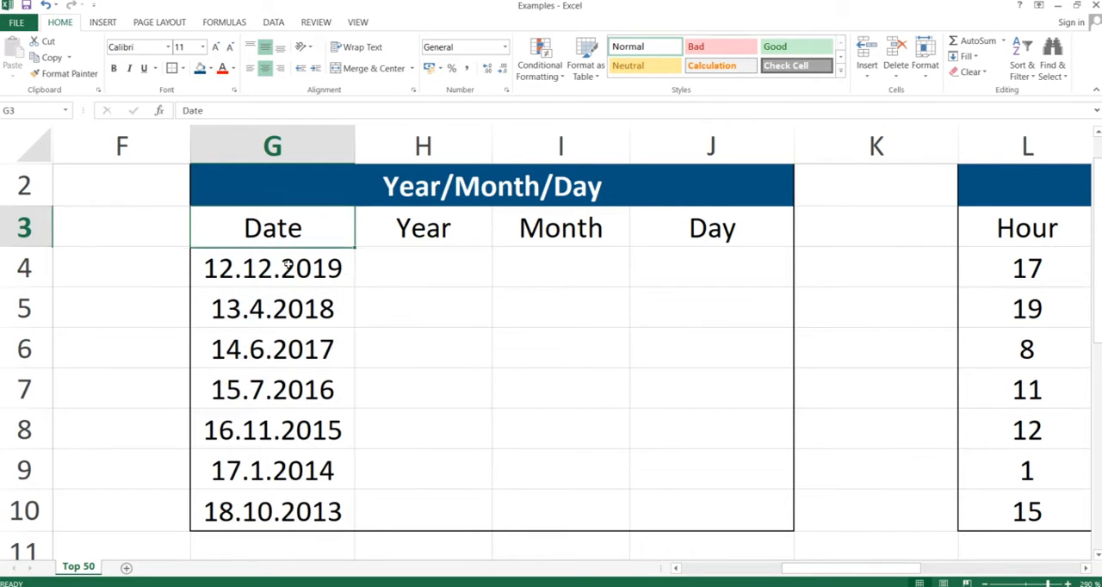
# Step: Enter the formula =YEAR(G4) in cell H4 to extract the year from the first date
pyautogui.press('Down')
pyautogui.press('Right')
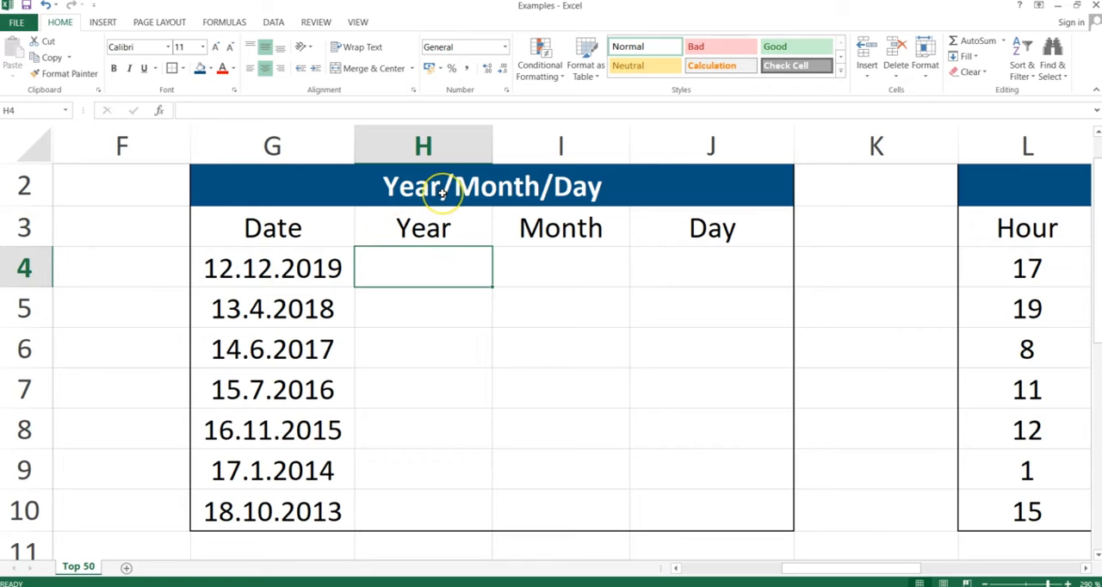
pyautogui.write('=year(')
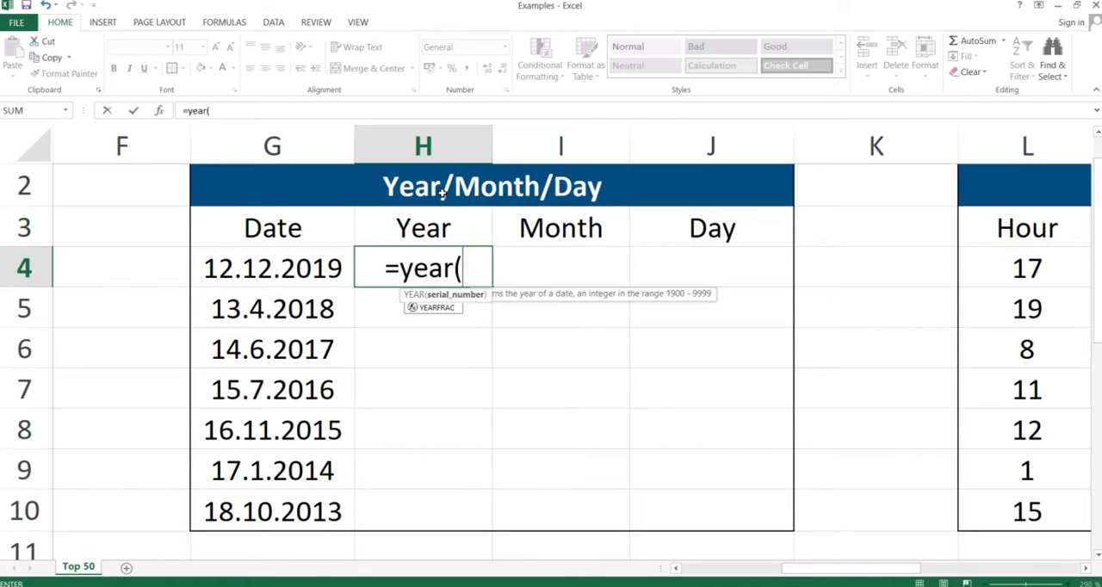
pyautogui.press('Left')
pyautogui.write(')')
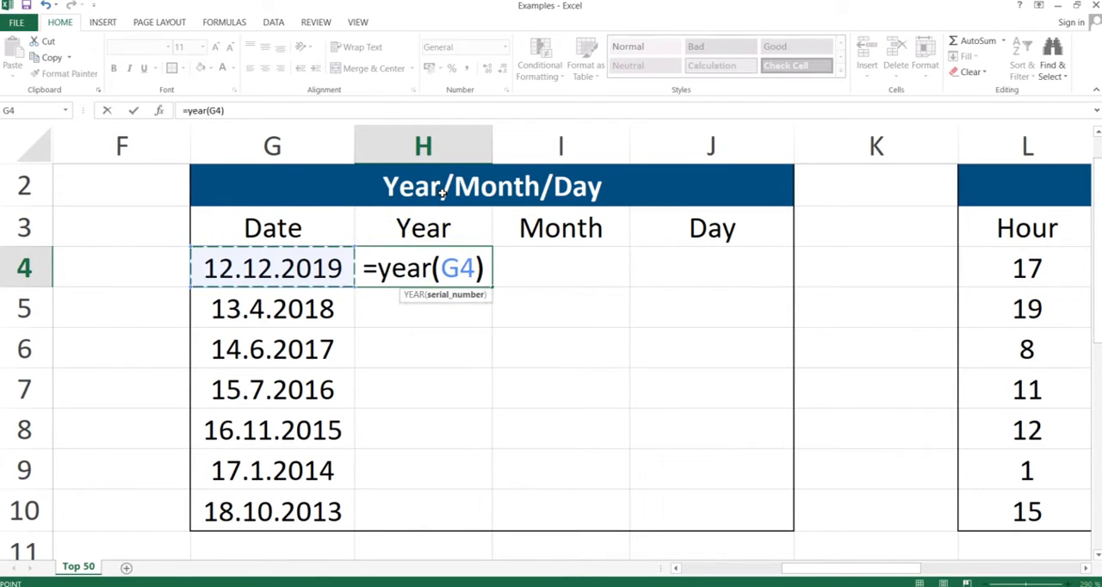
pyautogui.press('Return')
# Step: Enter the formula =MONTH(G4) in cell I4 to extract the month from the first date
pyautogui.press('Up')
pyautogui.press('Right')
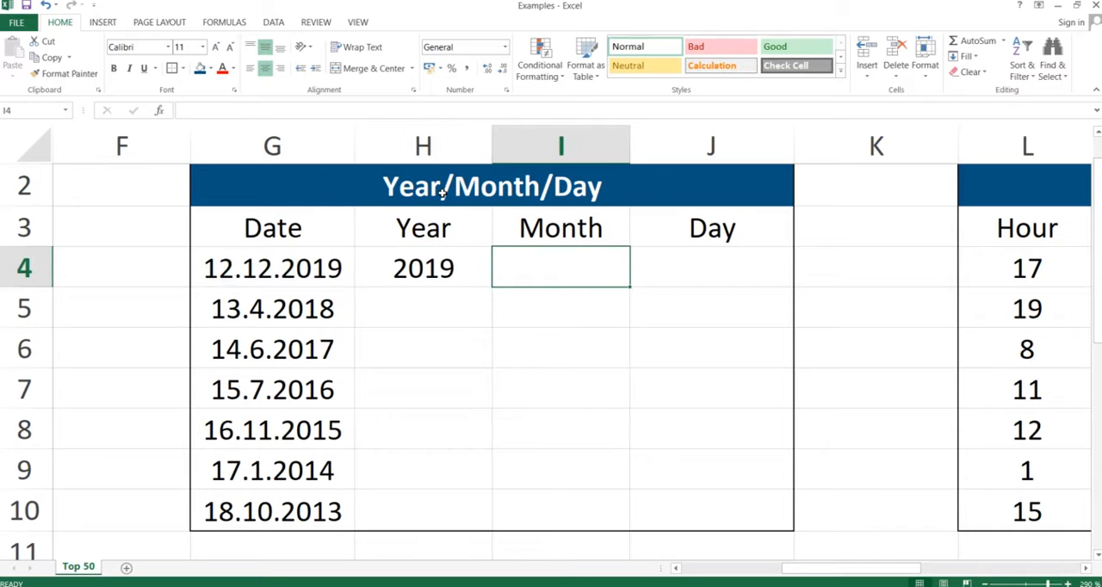
pyautogui.write('=month(')
pyautogui.press('Left')
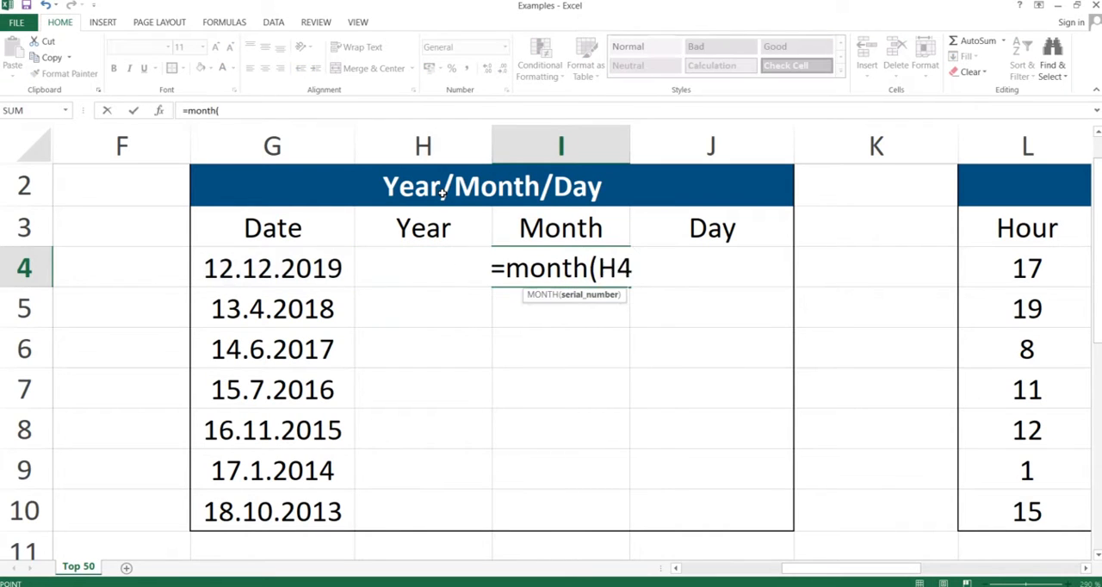
pyautogui.press('Left')
pyautogui.write(')')
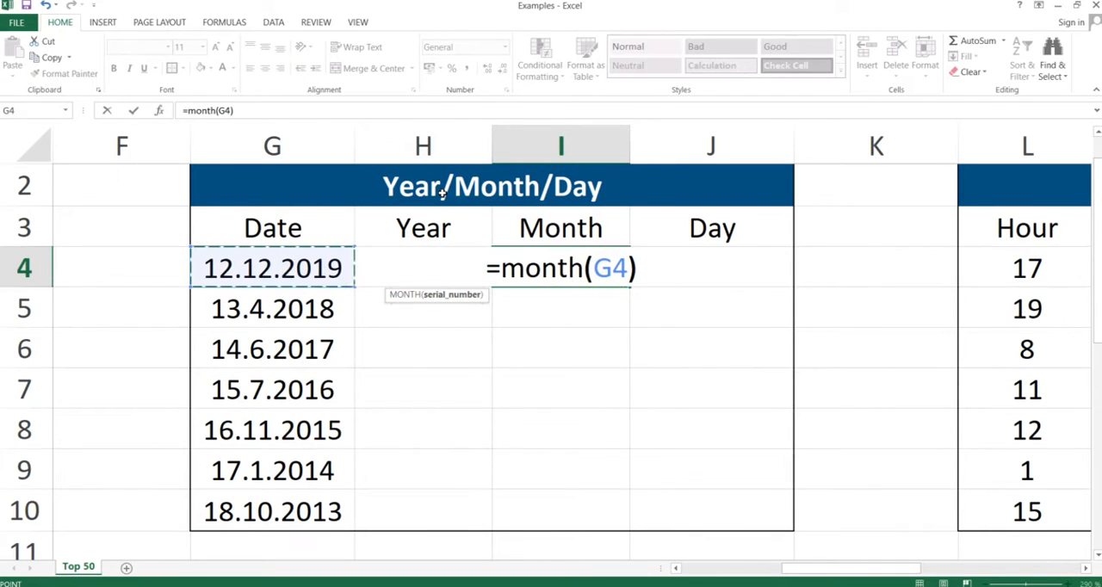
pyautogui.press('Return')
# Step: Enter the formula =DAY(G4) in cell J4 to extract the day from the first date
pyautogui.press('Up')
pyautogui.press('Right')
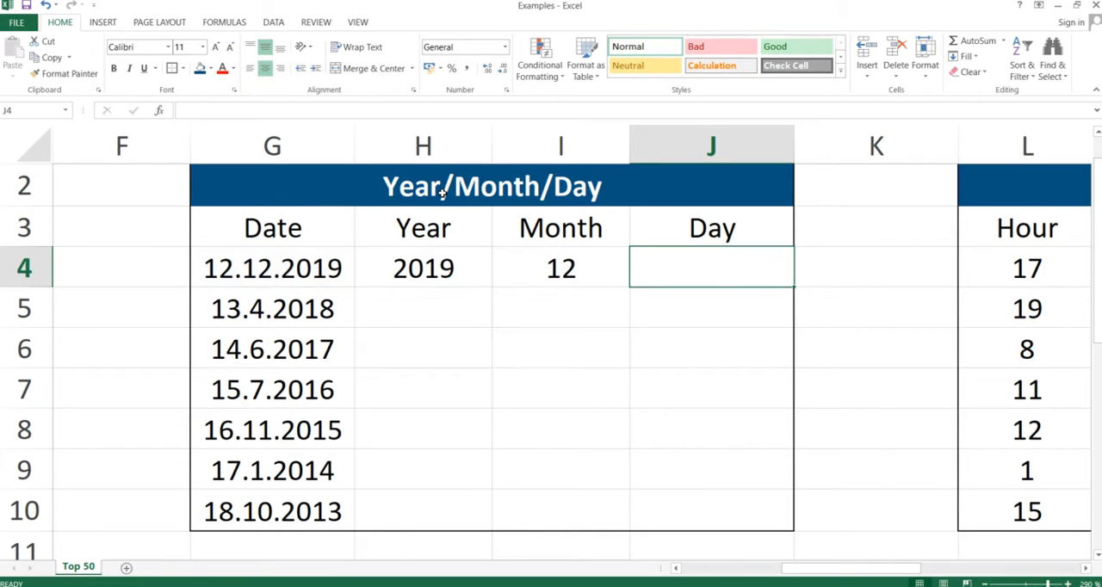
pyautogui.write('=day(')
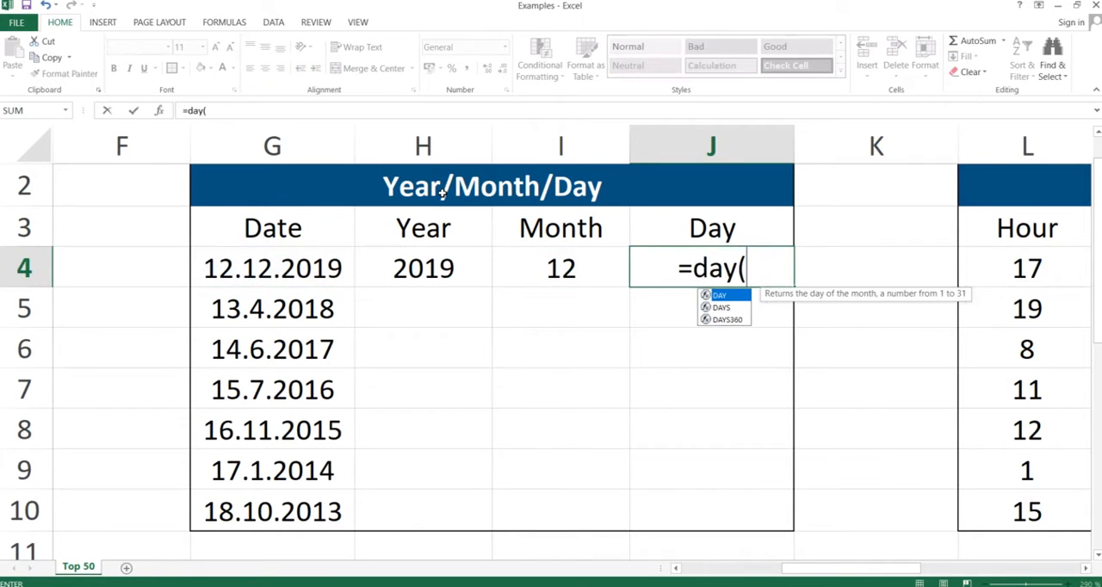
pyautogui.press('Left')
pyautogui.press('Left')
pyautogui.press('Left')
pyautogui.write(')')
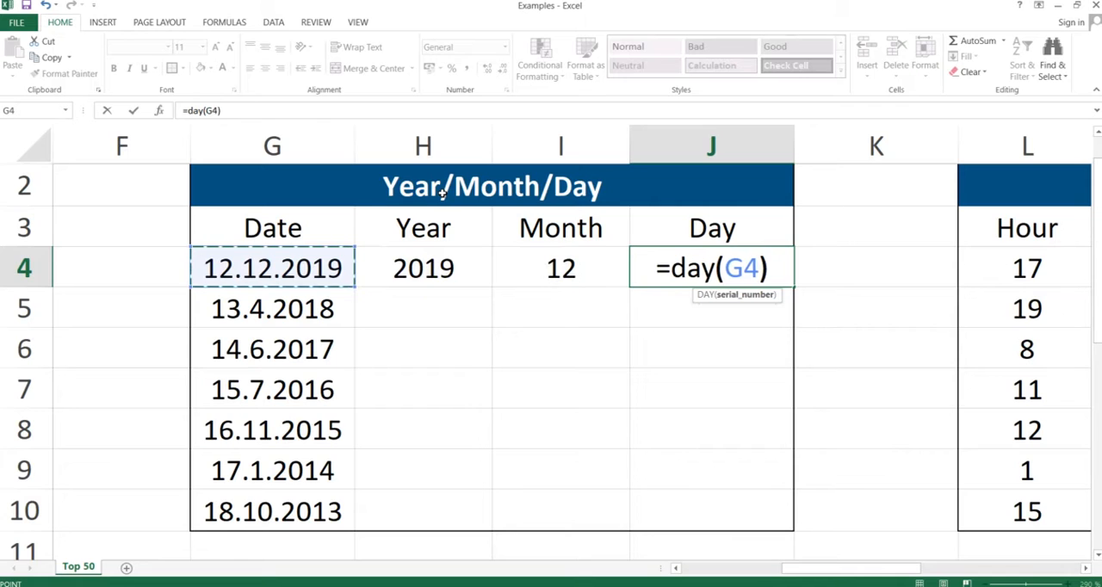
pyautogui.press('Return')
# Step: Copy the YEAR, MONTH and DAY formulas from H4:J4 down through row 10 using Paste Special
pyautogui.press('Up')
pyautogui.hotkey('shift', 'Left')
pyautogui.hotkey('shift', 'Left')
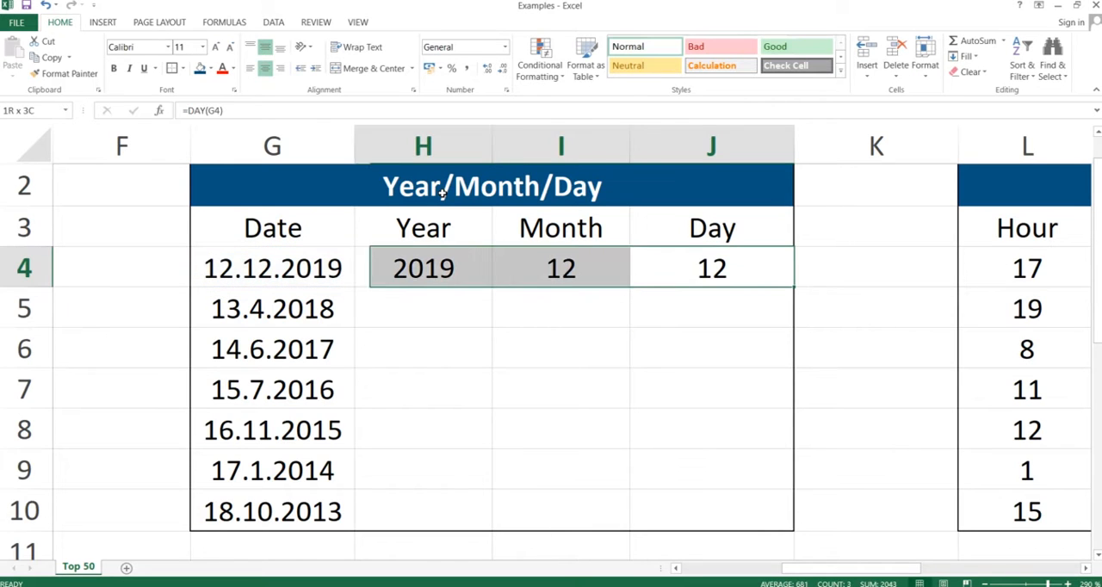
pyautogui.hotkey('ctrl', 'c')
pyautogui.hotkey('shift', 'Down')
pyautogui.hotkey('shift', 'Down')
pyautogui.hotkey('shift', 'Down')
pyautogui.hotkey('shift', 'Down')
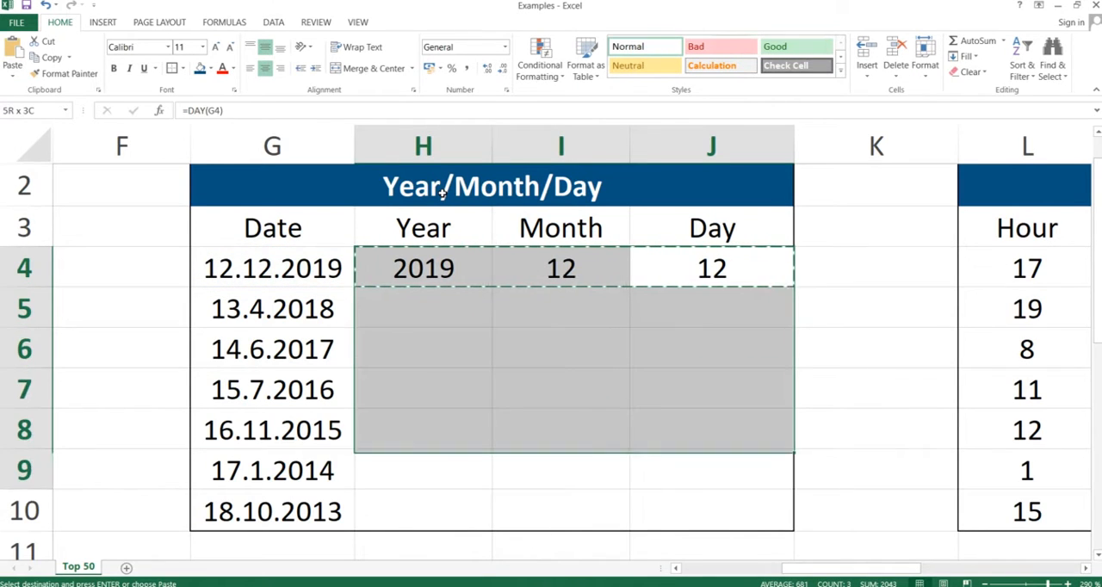
pyautogui.hotkey('shift', 'Down')
pyautogui.hotkey('shift', 'Down')
pyautogui.hotkey('ctrl', 'v')
pyautogui.hotkey('alt', 'e')
pyautogui.press('s')
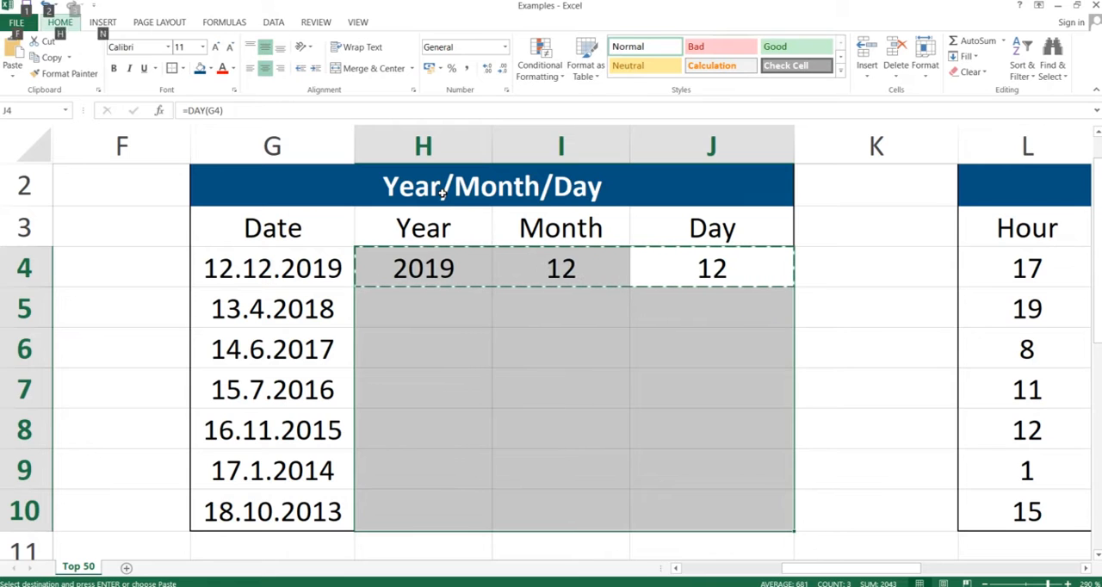
pyautogui.press('Return')
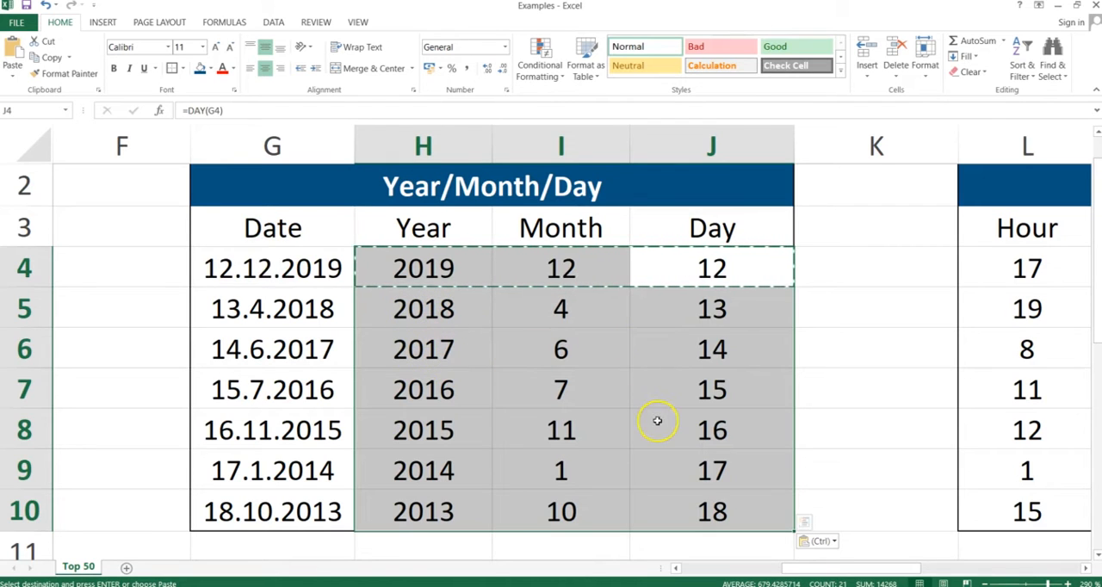
pyautogui.click(644, 373)
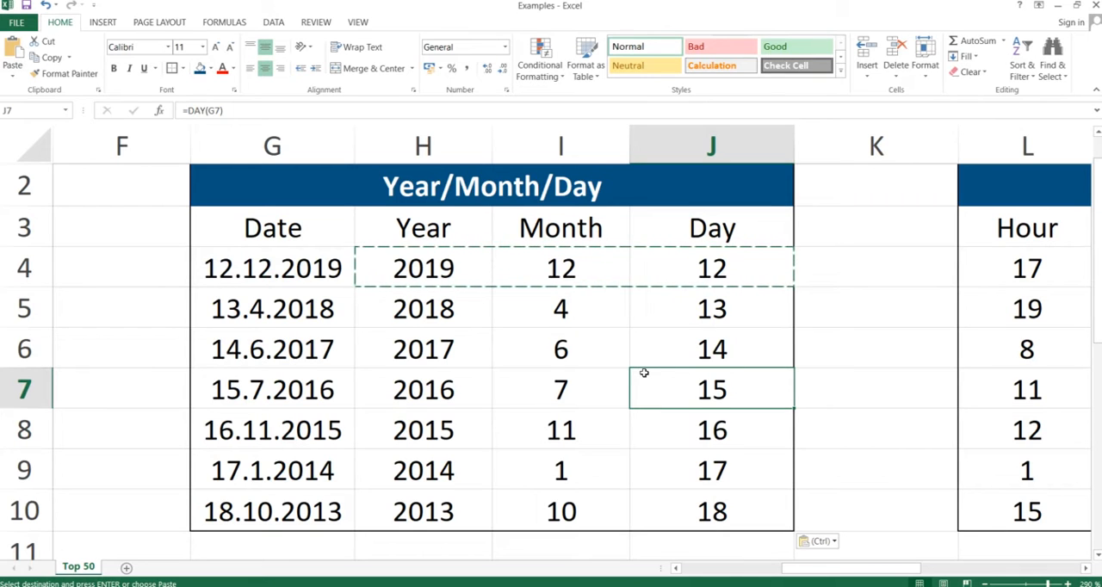
# Step: Switch to the presentation and advance to the Time slide
pyautogui.hotkey('alt', 'Tab')
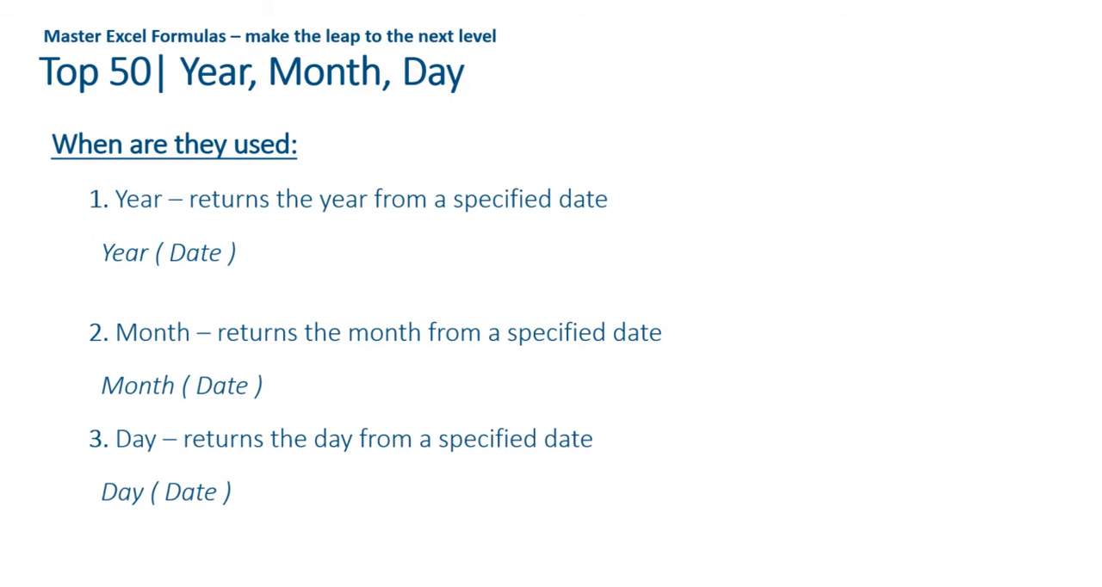
pyautogui.press('Right')
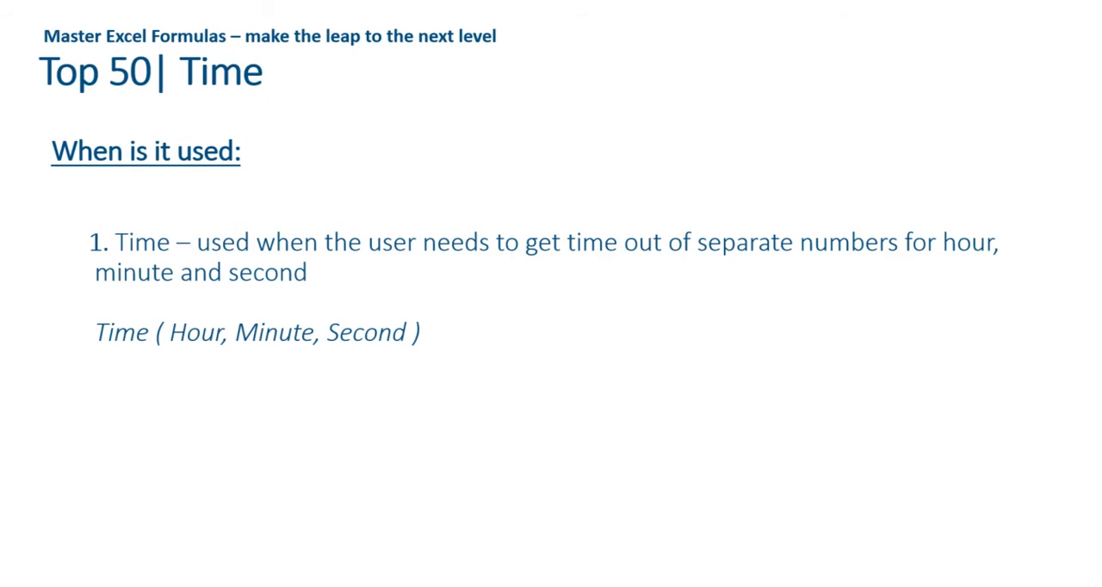
# Step: Switch to the Excel workbook and go to cell O4 in the Time table
pyautogui.hotkey('alt', 'Tab')
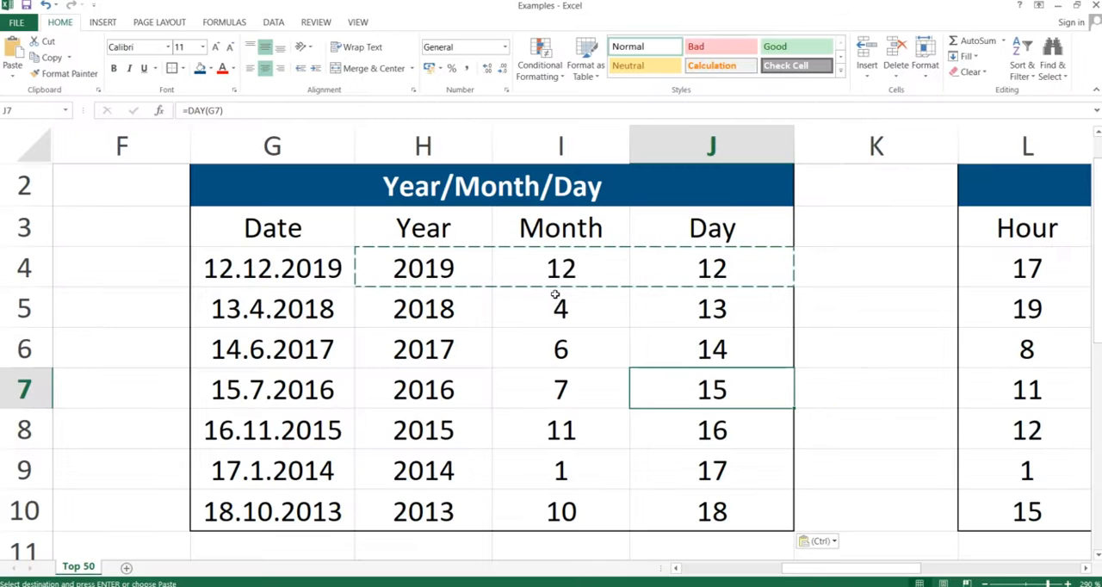
pyautogui.press('Right')
pyautogui.press('Right')
pyautogui.press('Right')
pyautogui.press('Right')
pyautogui.press('Right')
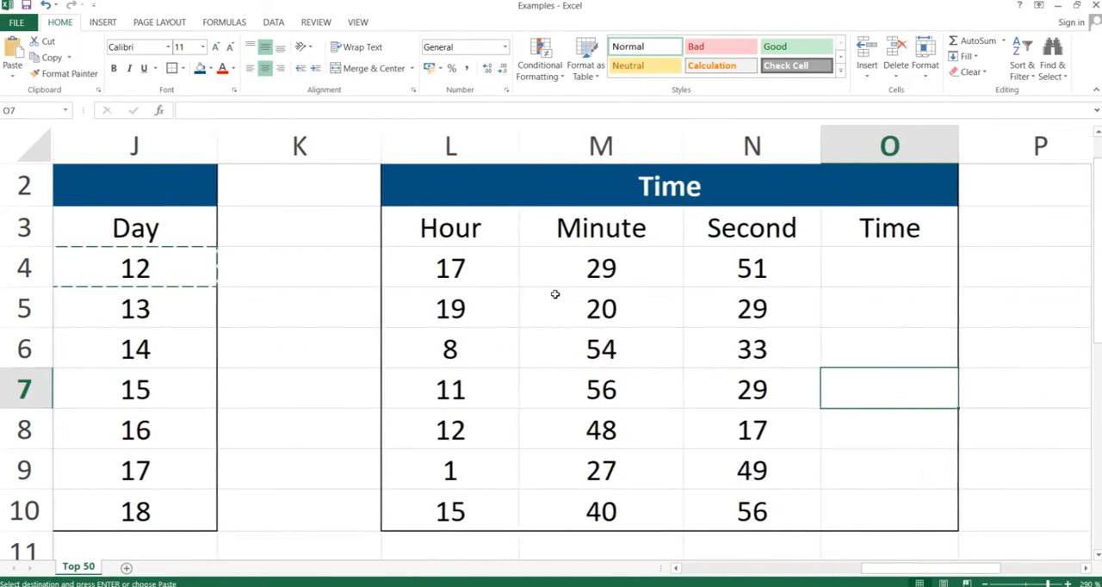
pyautogui.press('Up')
pyautogui.press('Up')
pyautogui.press('Up')
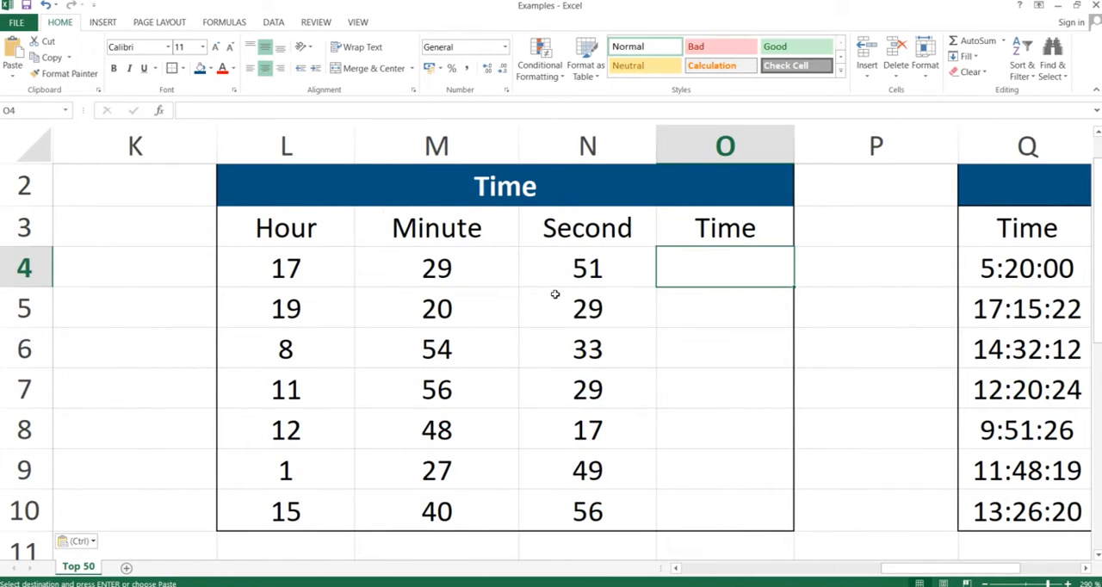
# Step: Enter the formula =TIME(L4;M4;N4) in cell O4 to combine the first row's hour, minute and second
pyautogui.write('=')
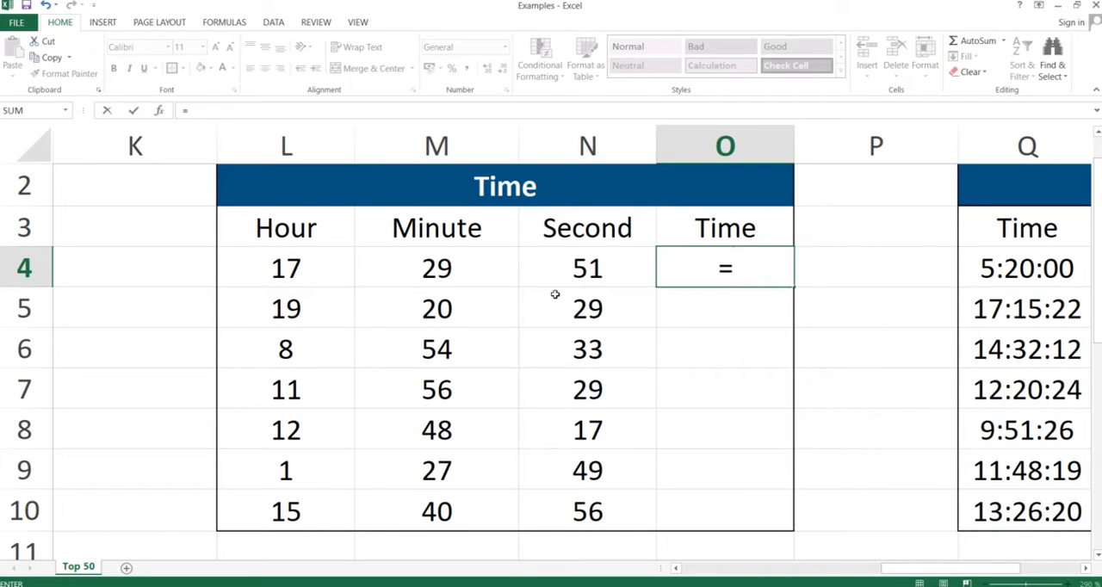
pyautogui.write('time')
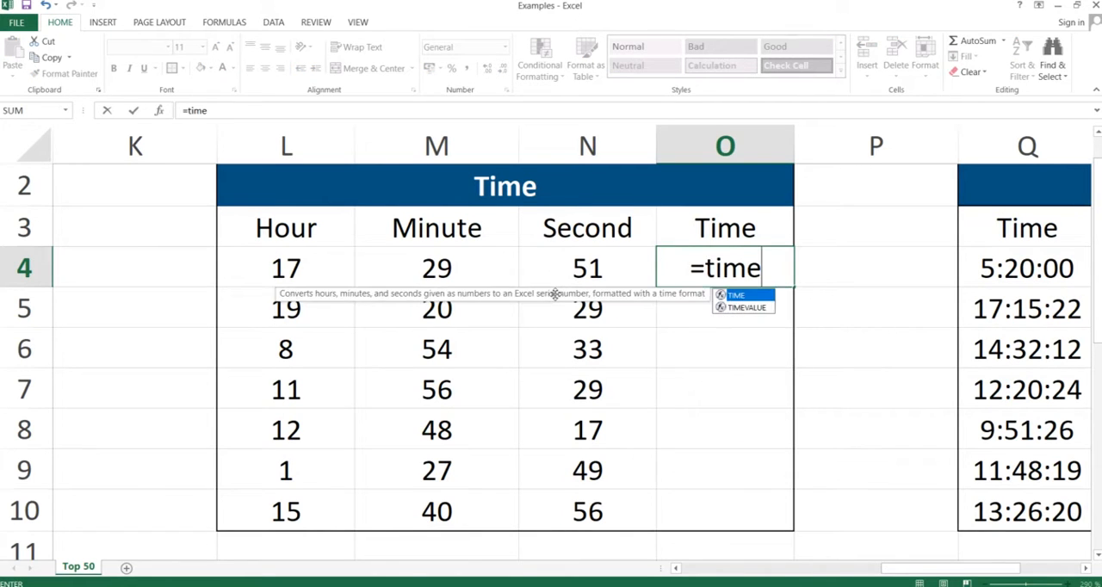
pyautogui.write('(')
pyautogui.press('Left')
pyautogui.press('Left')
pyautogui.press('Left')
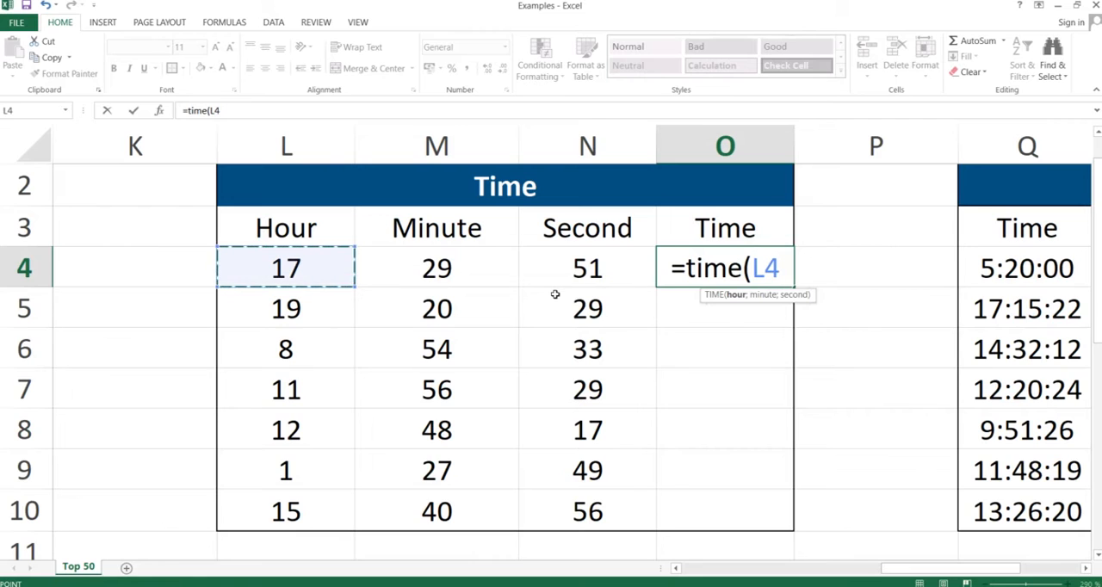
pyautogui.write(';')
pyautogui.press('Left')
pyautogui.press('Left')
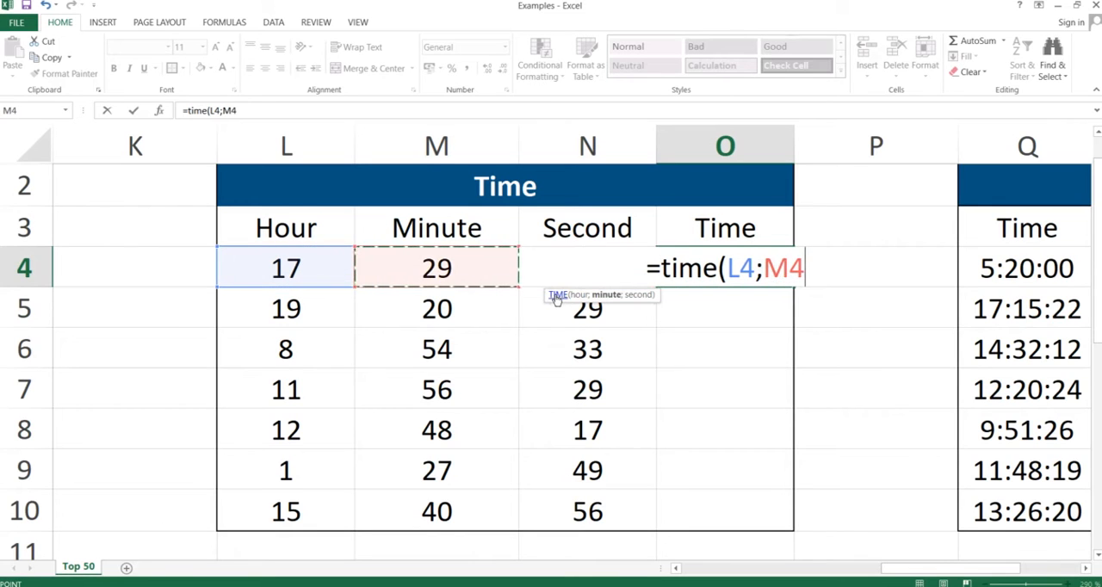
pyautogui.write(';')
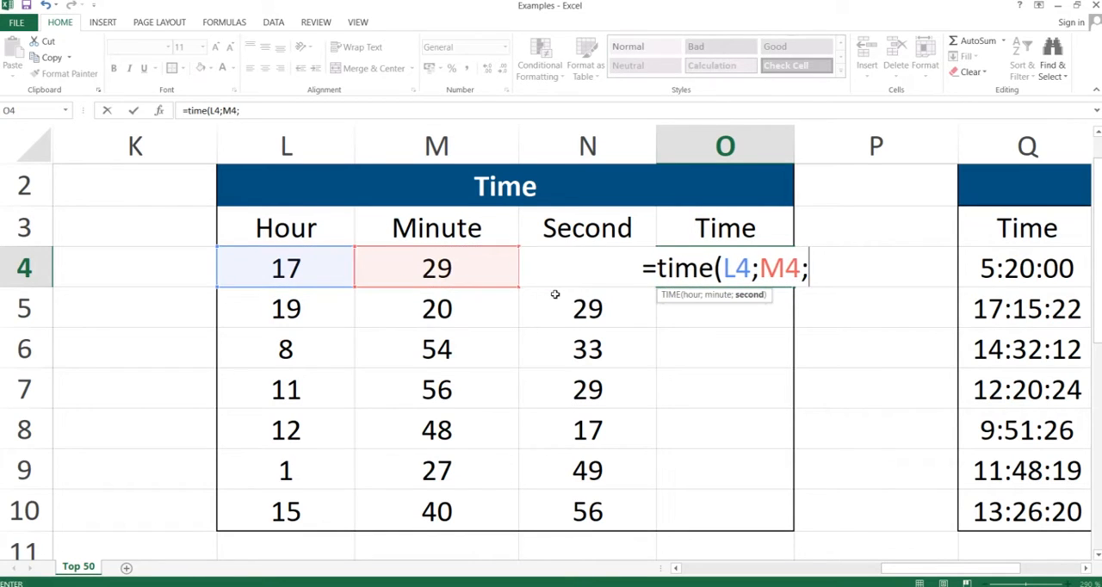
pyautogui.press('Left')
pyautogui.write(')')
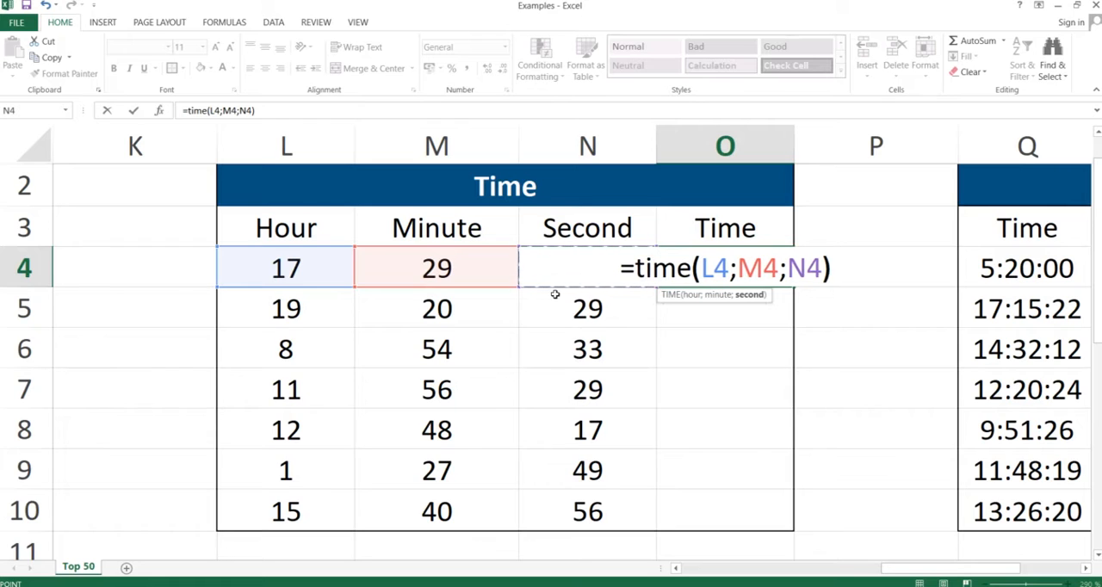
pyautogui.press('Return')
# Step: Copy the TIME formula from O4 down through O10, pasting only the formulas with Paste Special
pyautogui.press('Up')
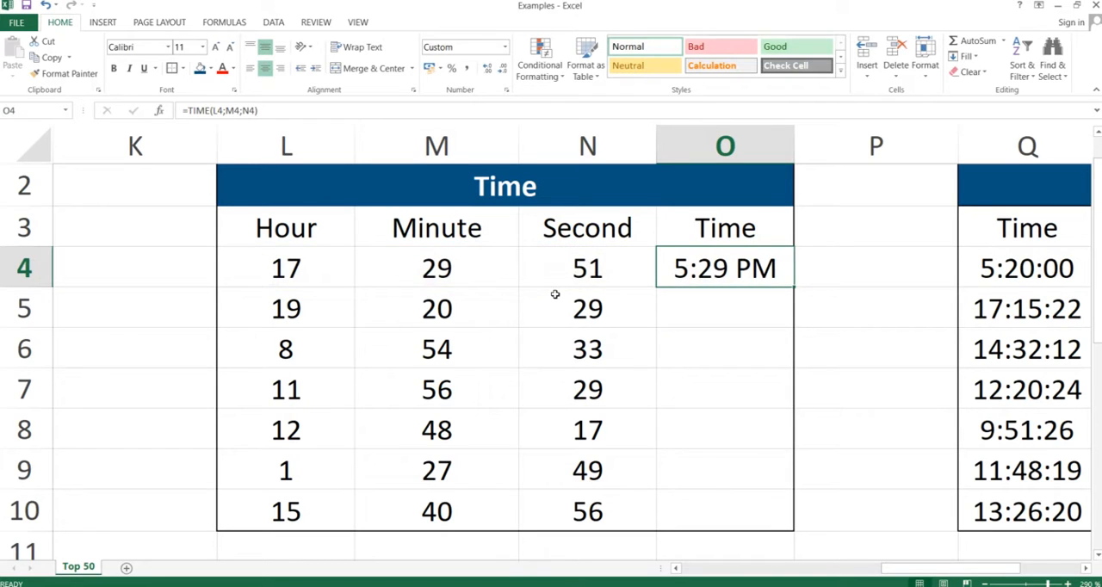
pyautogui.hotkey('ctrl', 'c')
pyautogui.hotkey('shift', 'Down')
pyautogui.hotkey('shift', 'Down')
pyautogui.hotkey('shift', 'Down')
pyautogui.hotkey('shift', 'Down')
pyautogui.hotkey('shift', 'Down')
pyautogui.hotkey('shift', 'Down')
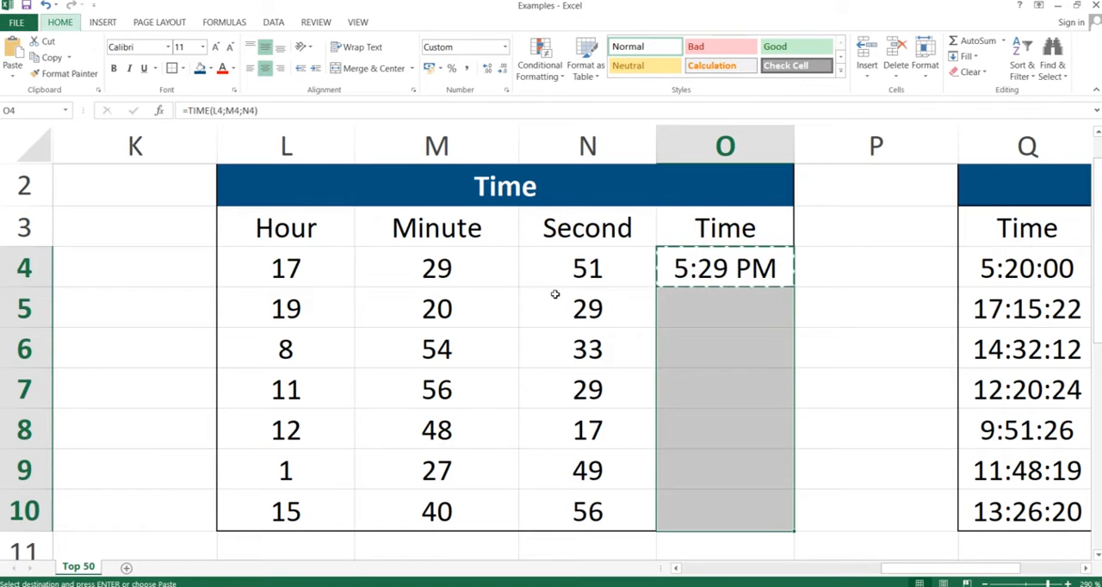
pyautogui.hotkey('ctrl', 'alt', 'v')
pyautogui.press('f')
pyautogui.press('Return')
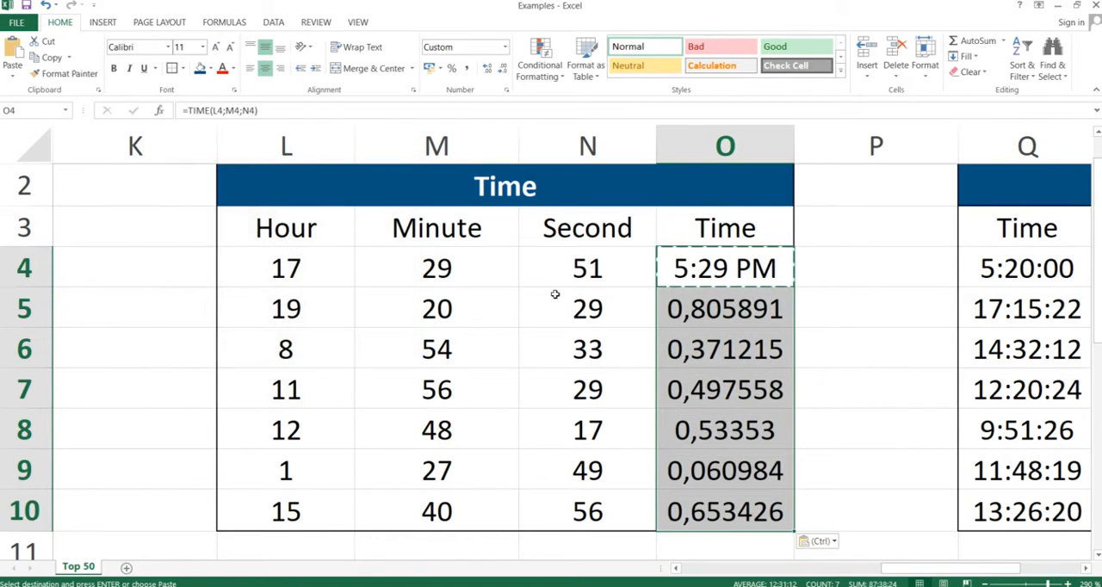
# Step: Apply the Time number format to the results in O4:O10
pyautogui.click(508, 45)
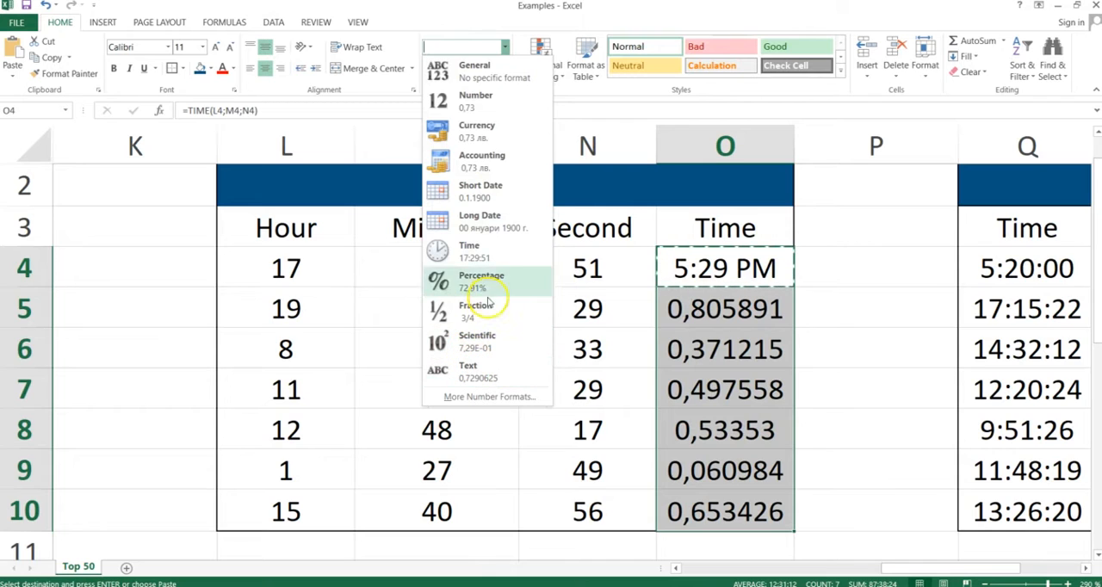
pyautogui.click(482, 255)
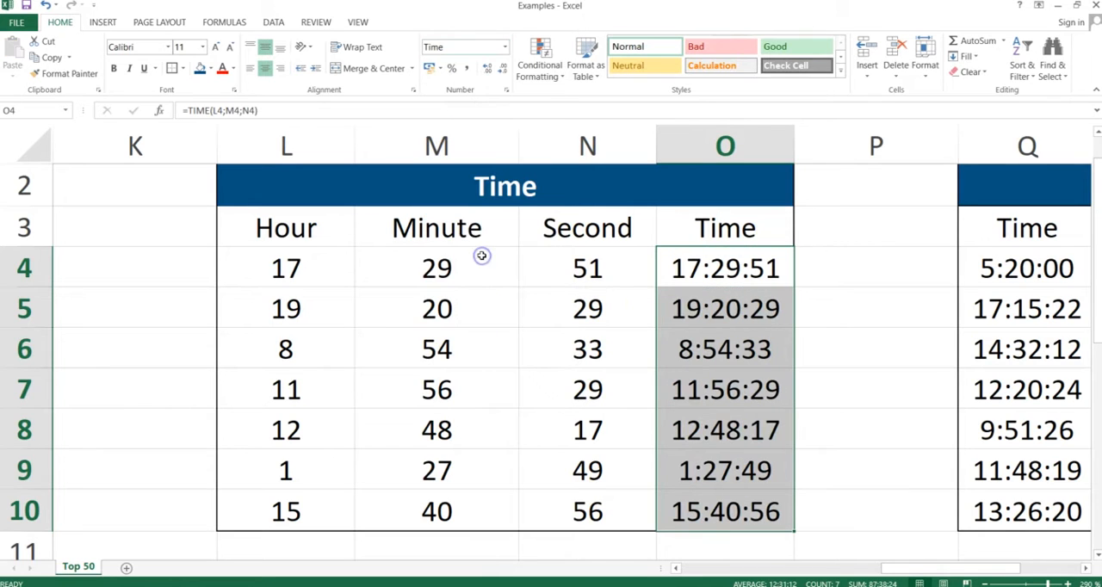
pyautogui.click(745, 355)
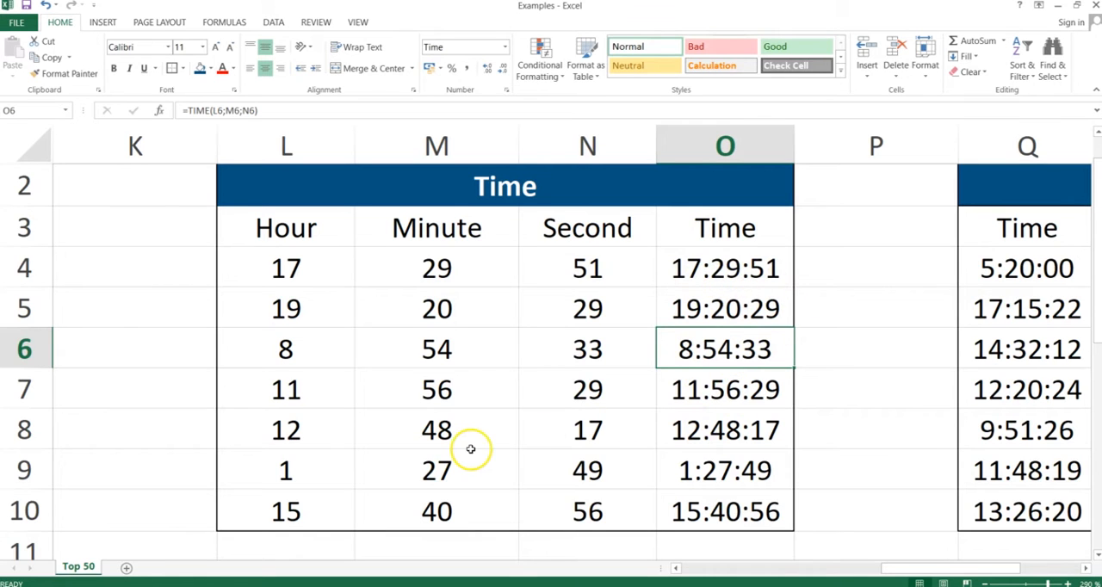
# Step: Switch to the presentation and advance to the Hour, Minute, Second slide
pyautogui.hotkey('alt', 'Tab')
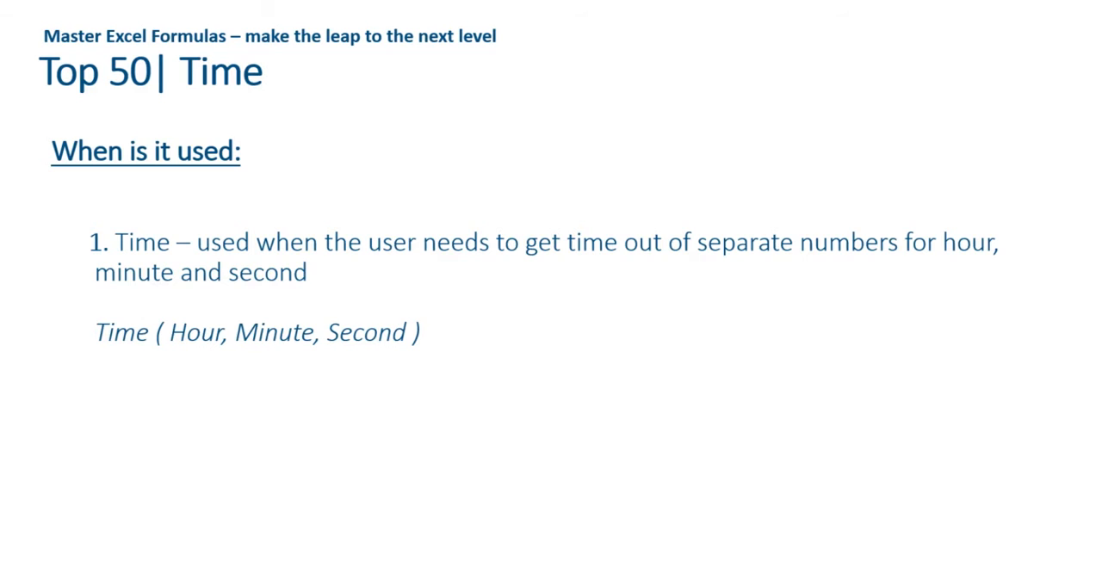
pyautogui.press('Right')
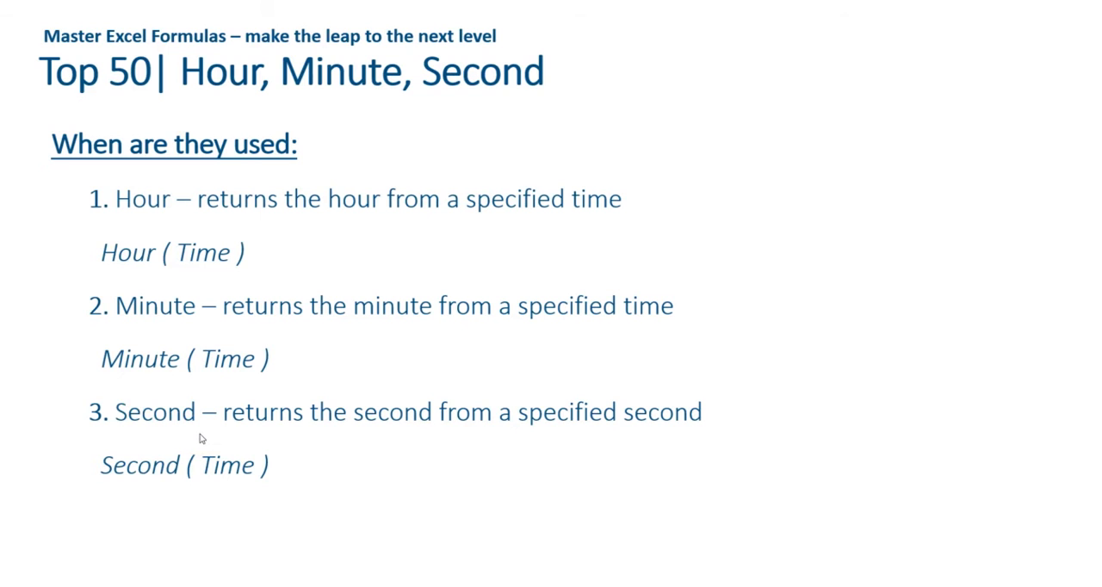
# Step: Switch to the Excel workbook and go to cell R4 in the Hour/Minute/Second table
pyautogui.hotkey('alt', 'Tab')
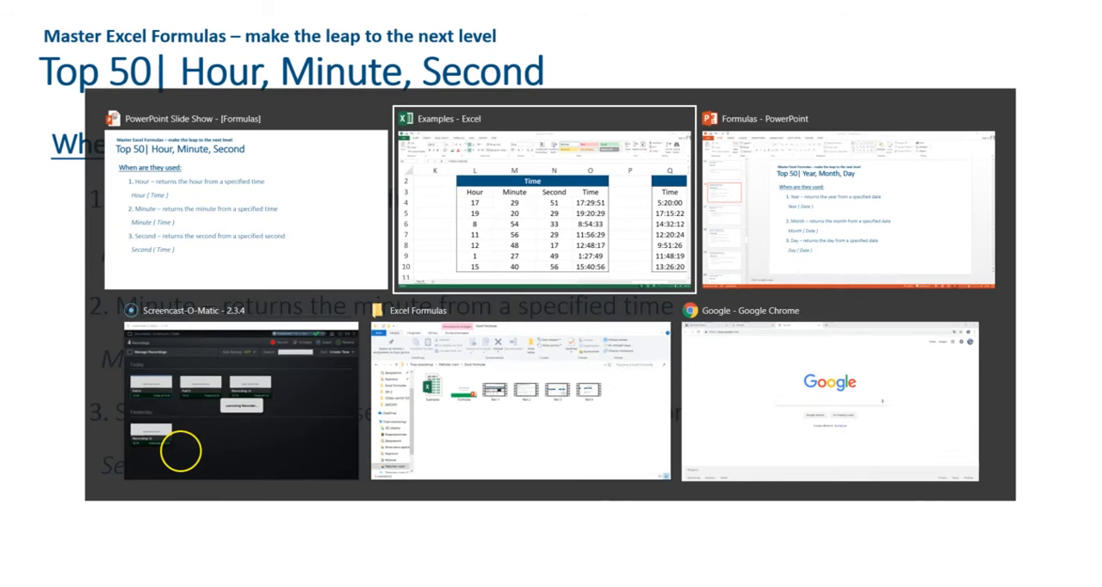
pyautogui.press('Right')
pyautogui.press('Right')
pyautogui.press('Right')
pyautogui.press('Right')
pyautogui.press('Right')
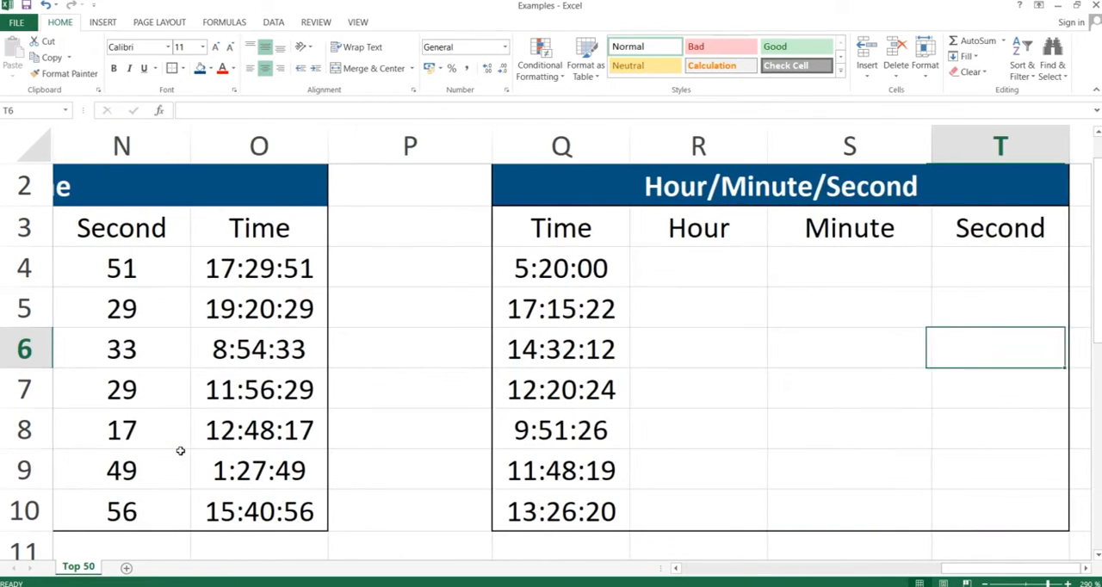
pyautogui.press('Right')
pyautogui.press('Left')
pyautogui.press('Up')
pyautogui.press('Up')
pyautogui.press('Left')
pyautogui.press('Left')
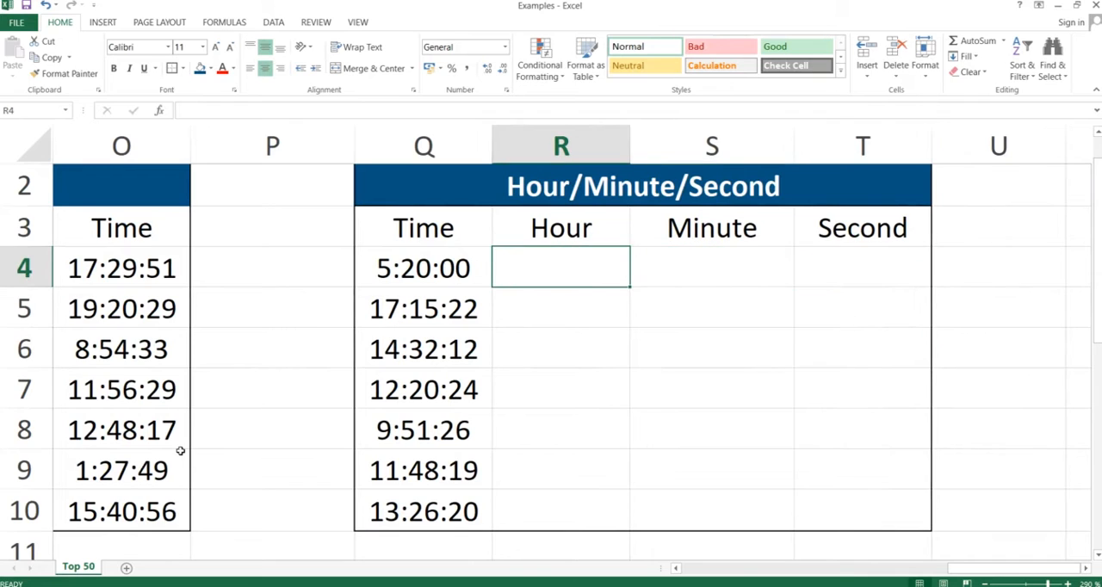
# Step: Enter the formula =HOUR(Q4) in cell R4 to extract the hour from the first time
pyautogui.write('=')
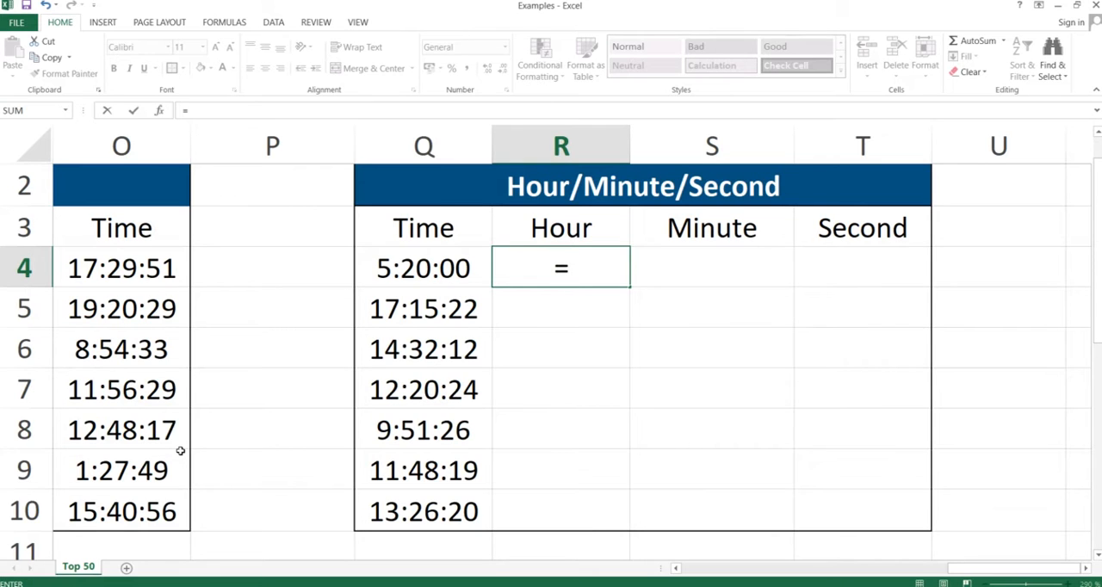
pyautogui.write('hour(')
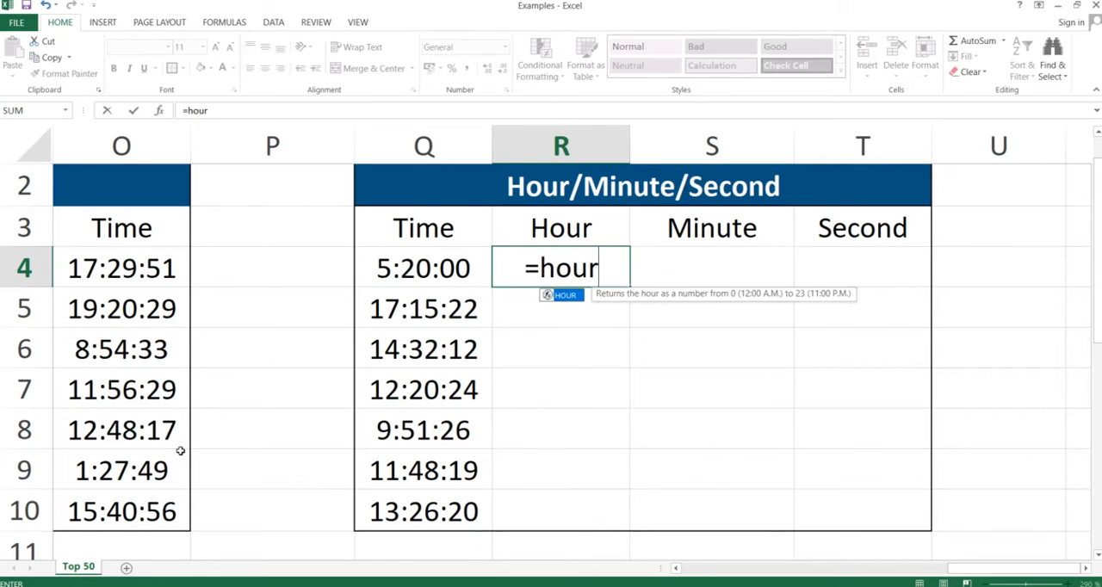
pyautogui.press('Left')
pyautogui.press('Left')
pyautogui.press('Right')
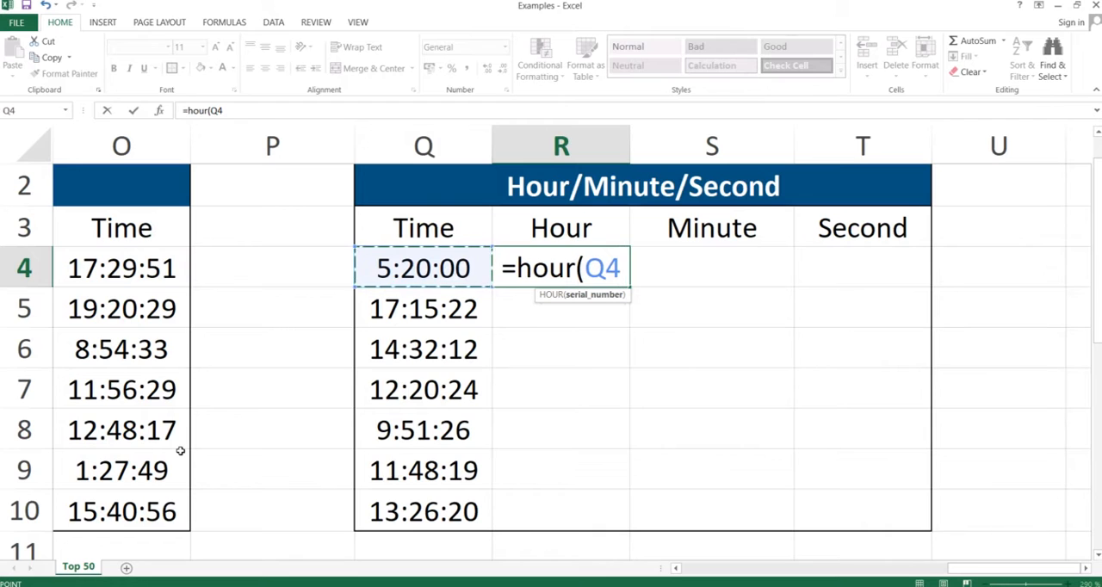
pyautogui.write(')')
pyautogui.hotkey('ctrl', 'Return')
# Step: Enter the formula =MINUTE(Q4) in cell S4 to extract the minute from the first time
pyautogui.press('Right')
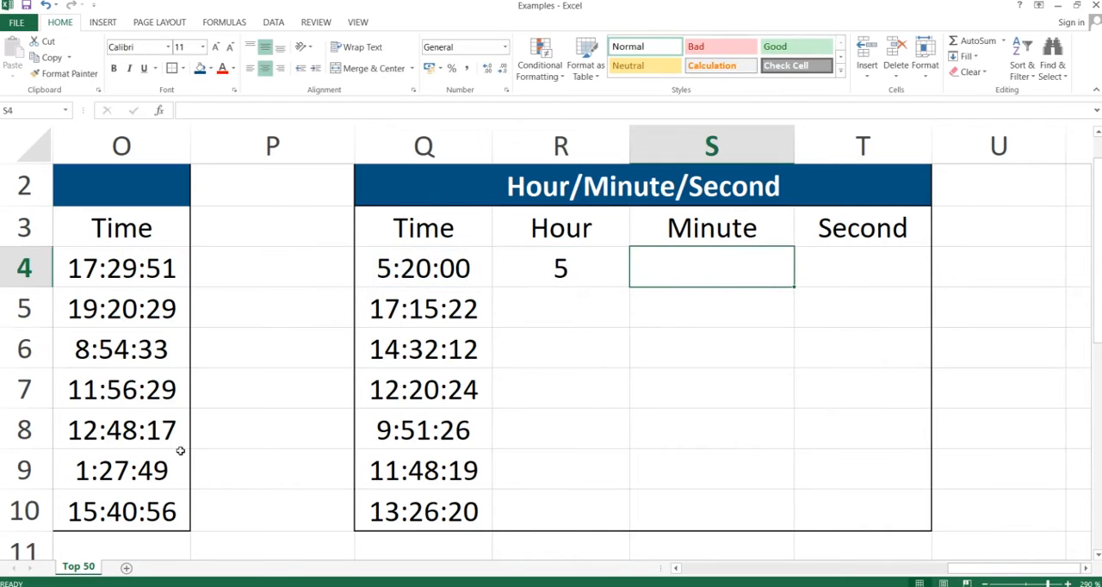
pyautogui.write('=minute')
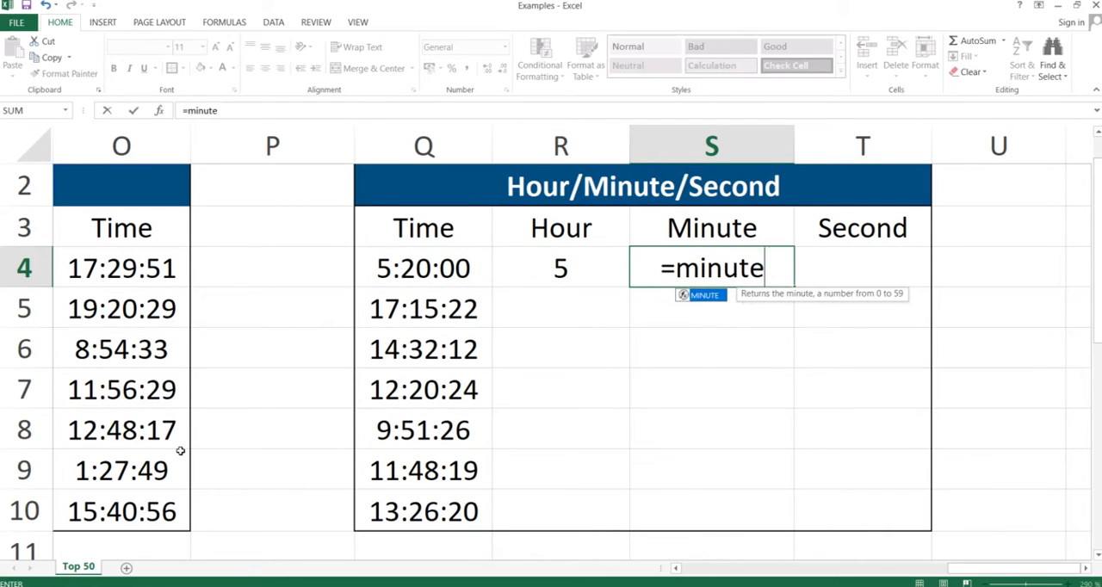
pyautogui.write('(')
pyautogui.press('Left')
pyautogui.press('Left')
pyautogui.write(')')
pyautogui.press('Return')
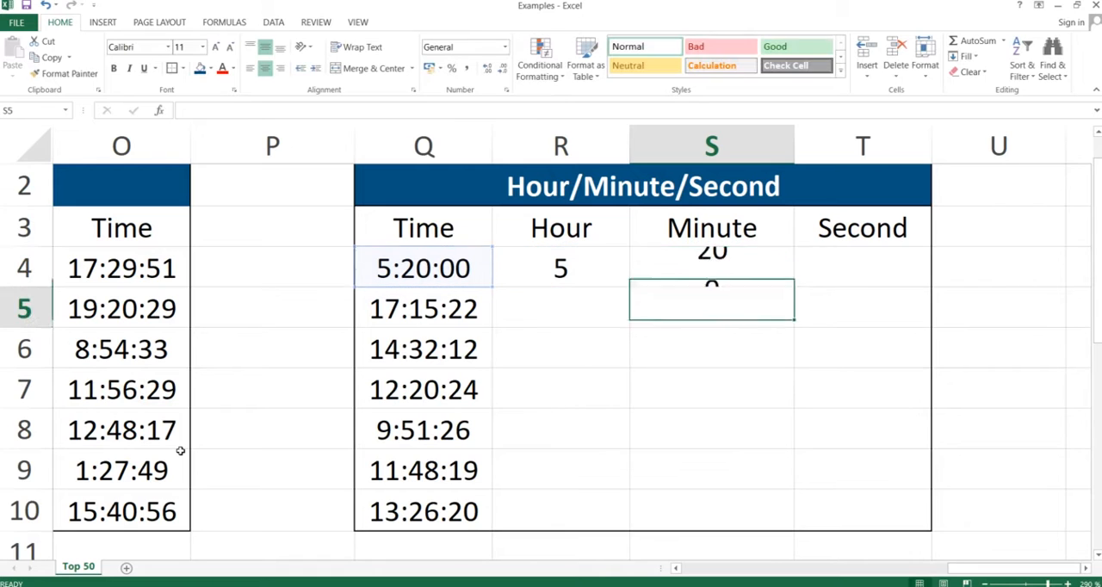
# Step: Enter the formula =SECOND(Q4) in cell T4 to extract the second from the first time
pyautogui.press('Up')
pyautogui.press('Right')
pyautogui.write('=seco')
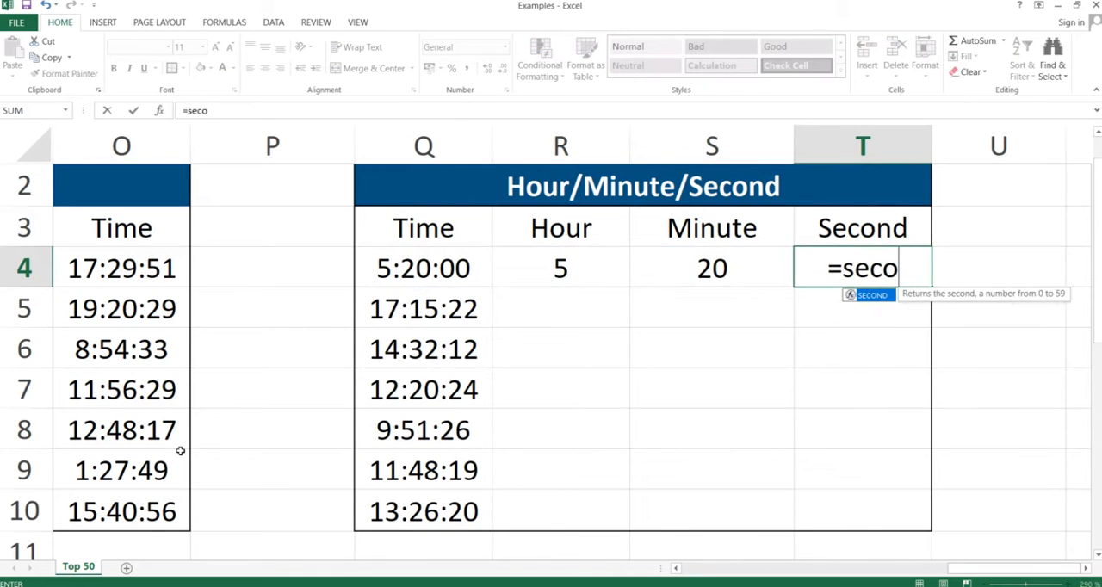
pyautogui.write('nd(')
pyautogui.press('Left')
pyautogui.press('Left')
pyautogui.press('Left')
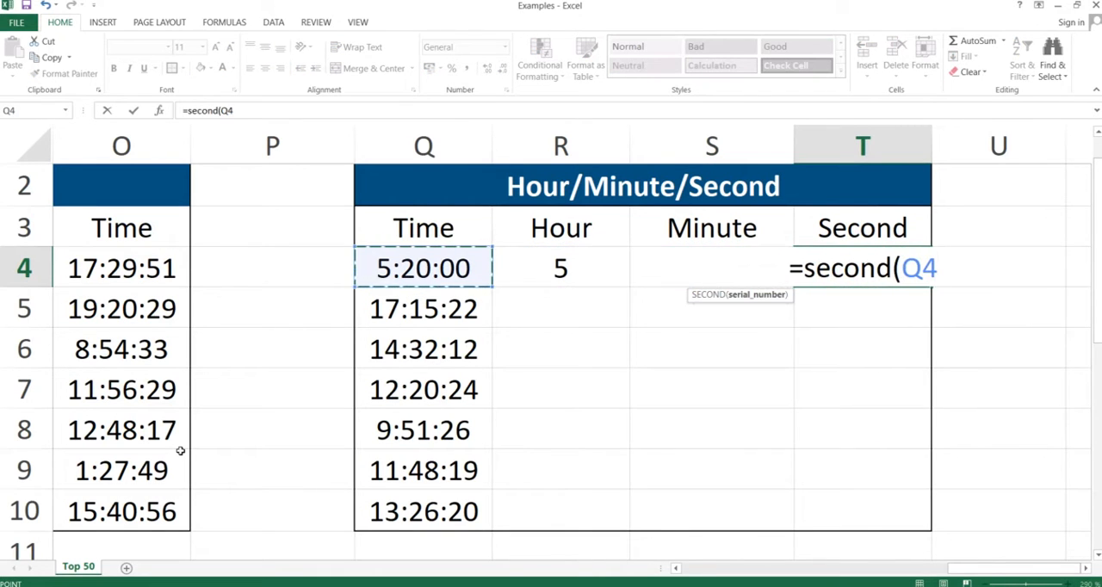
pyautogui.hotkey('ctrl', 'Return')
# Step: Copy the HOUR, MINUTE and SECOND formulas from R4:T4 down through row 10 using Paste Special
pyautogui.hotkey('shift', 'Left')
pyautogui.hotkey('shift', 'Left')
pyautogui.hotkey('shift', 'Left')
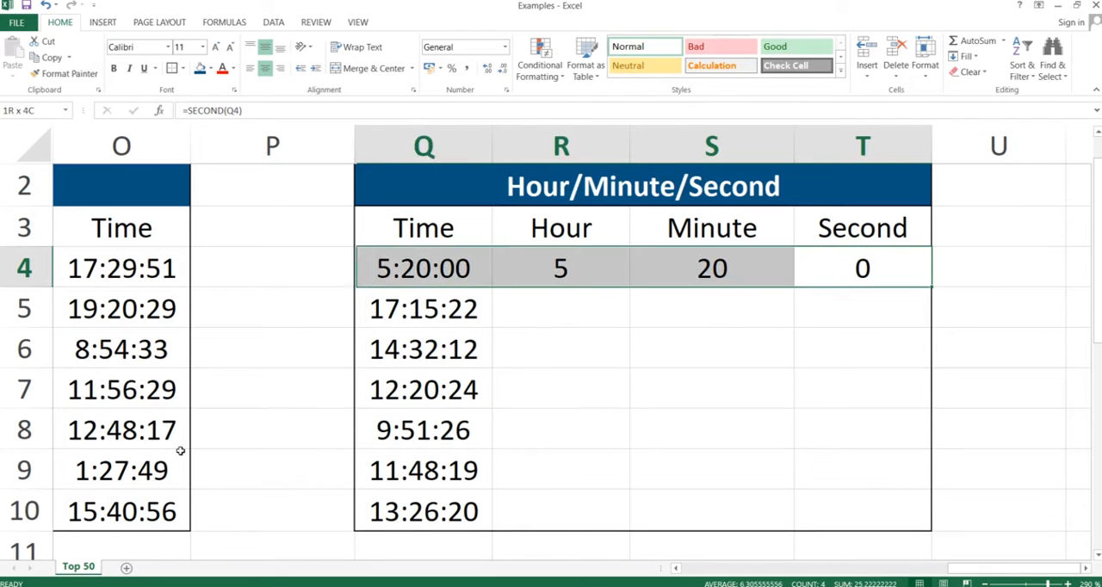
pyautogui.hotkey('shift', 'Right')
pyautogui.hotkey('ctrl', 'c')
pyautogui.hotkey('shift', 'Down')
pyautogui.hotkey('shift', 'Down')
pyautogui.hotkey('shift', 'Down')
pyautogui.hotkey('shift', 'Down')
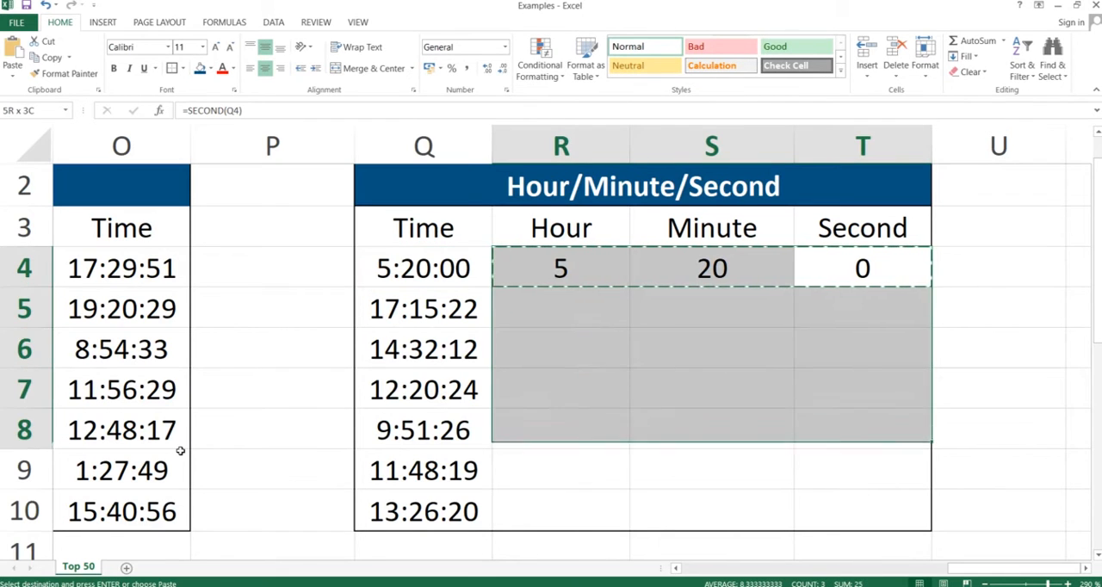
pyautogui.hotkey('shift', 'Down')
pyautogui.hotkey('shift', 'Down')
pyautogui.hotkey('ctrl', 'v')
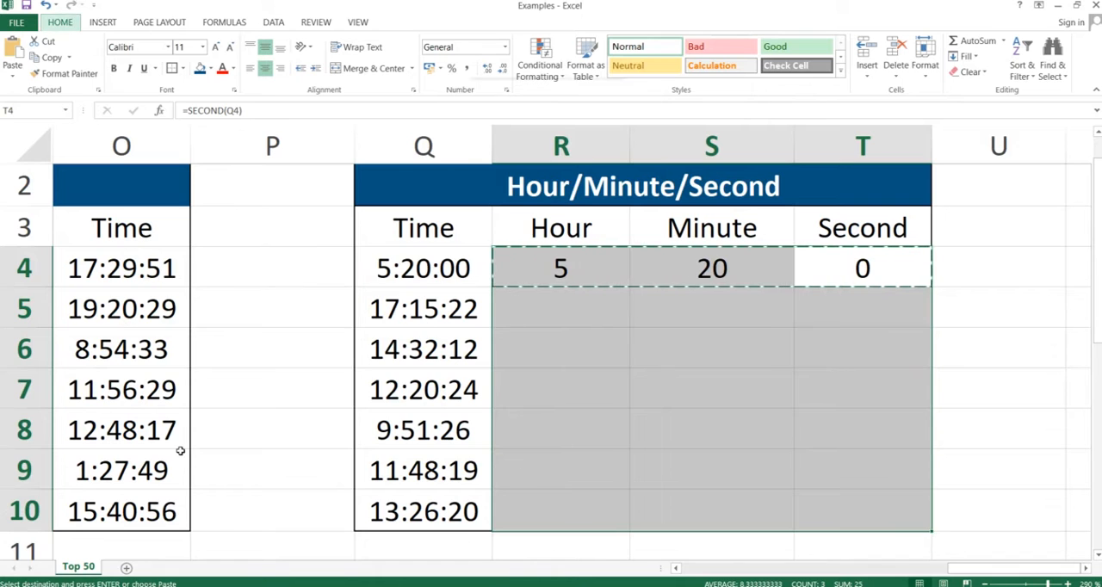
pyautogui.hotkey('ctrl', 'alt', 'v')
pyautogui.press('Return')
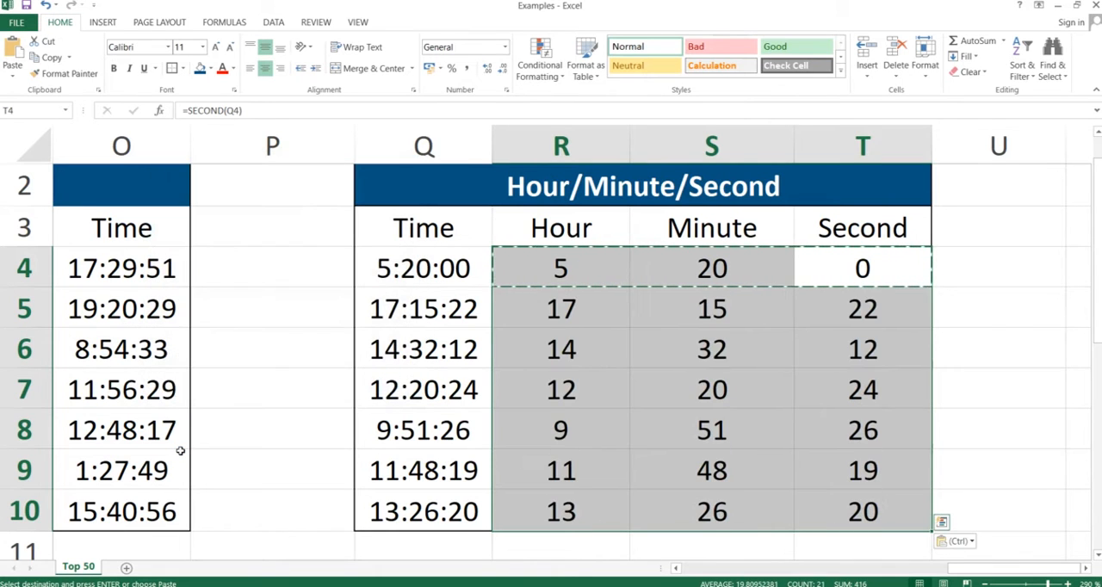
pyautogui.press('Down')
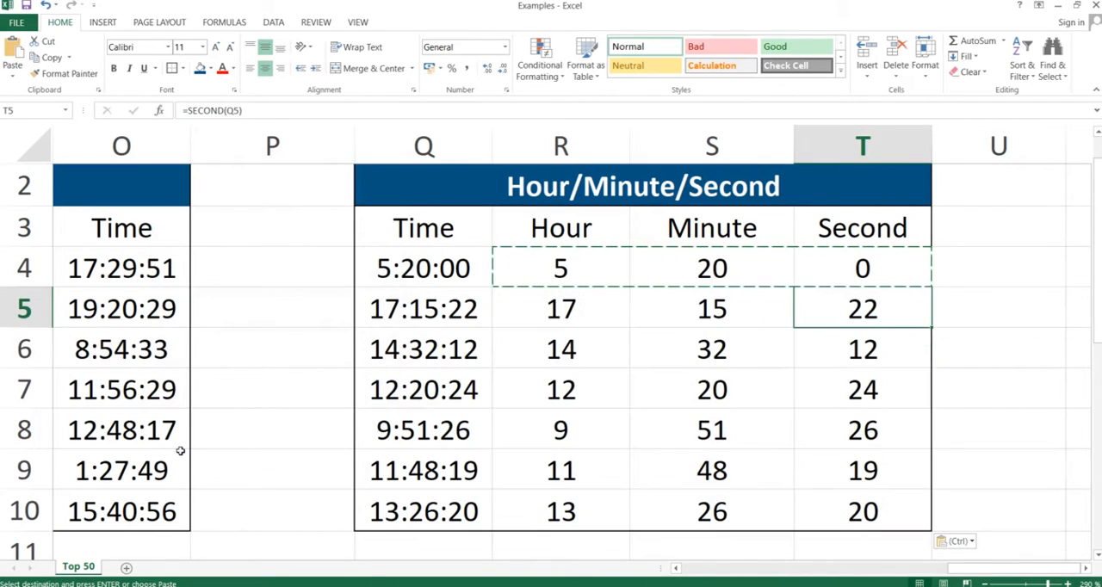
pyautogui.press('Down')
pyautogui.press('Down')
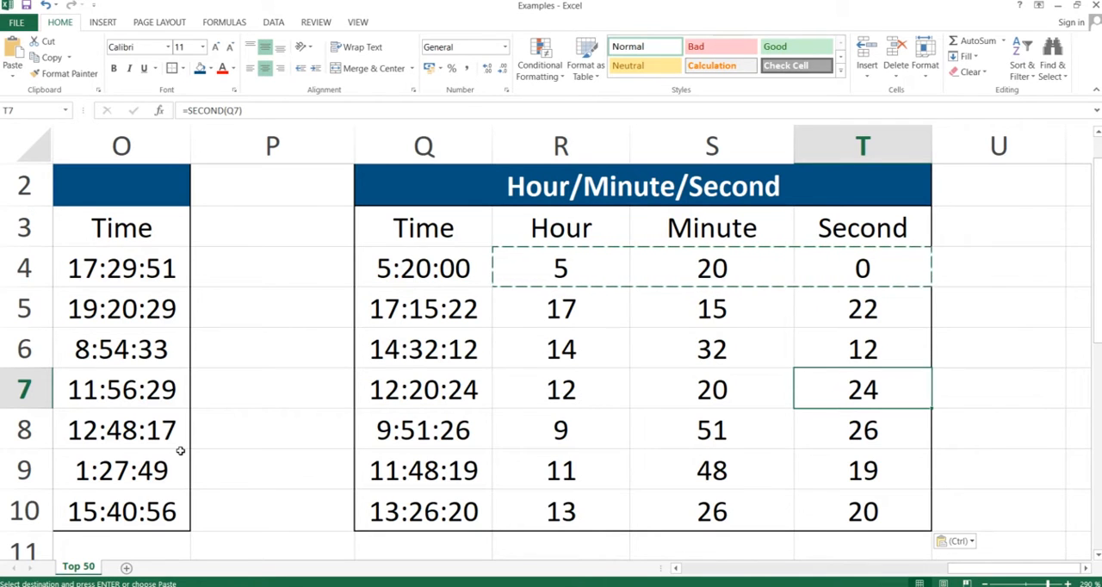
# Step: Switch to the presentation and advance to the DateValue & TimeValue slide
pyautogui.hotkey('alt', 'Tab')
pyautogui.press('Right')
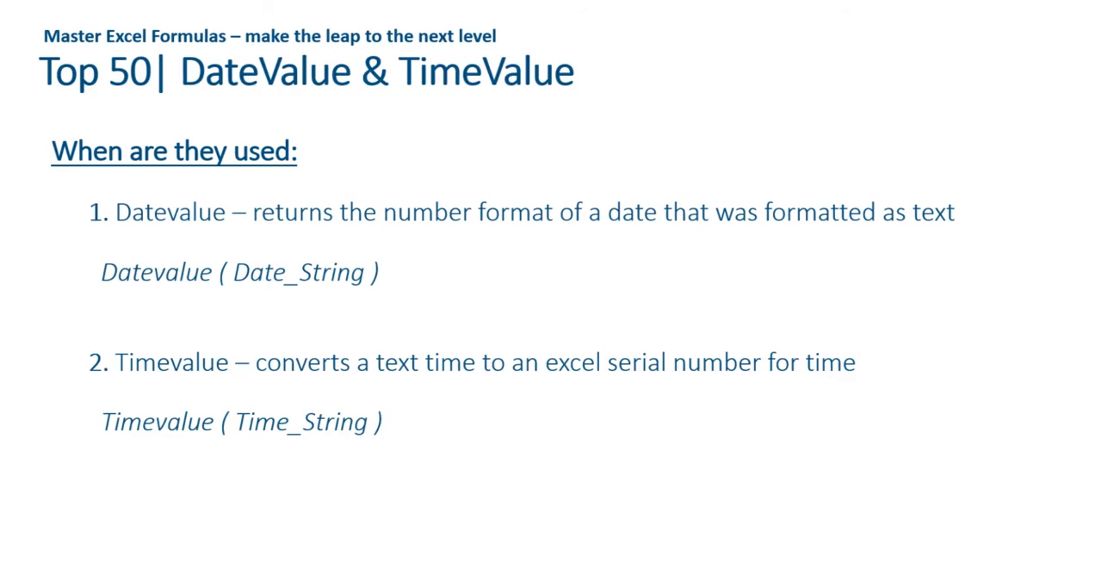
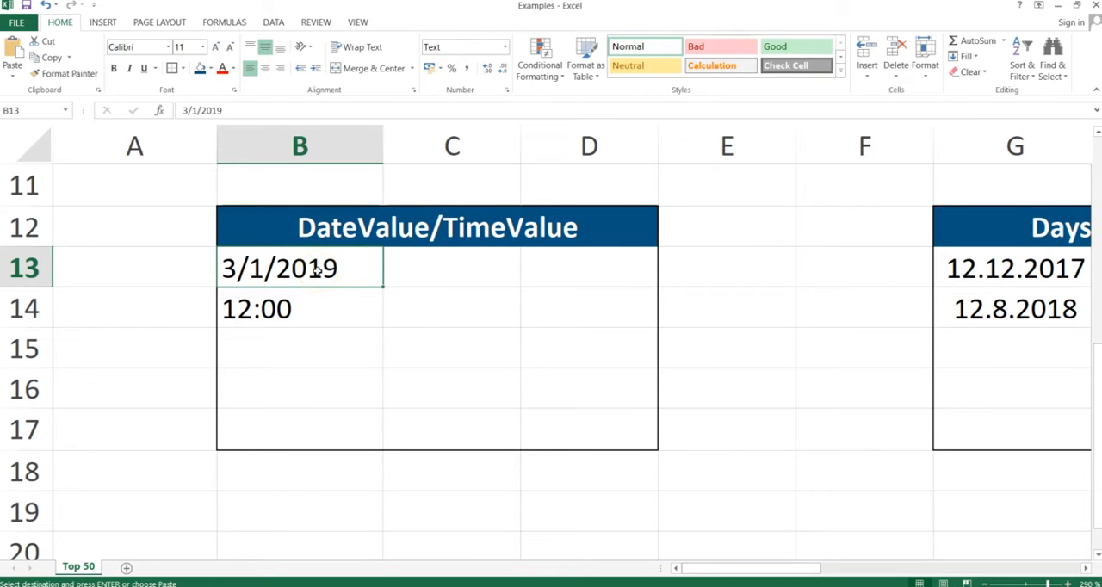
# Step: Enter the formula =DATEVALUE(B13) in cell C13 to convert the text date into a serial number
pyautogui.click(450, 271)
pyautogui.write('=d')
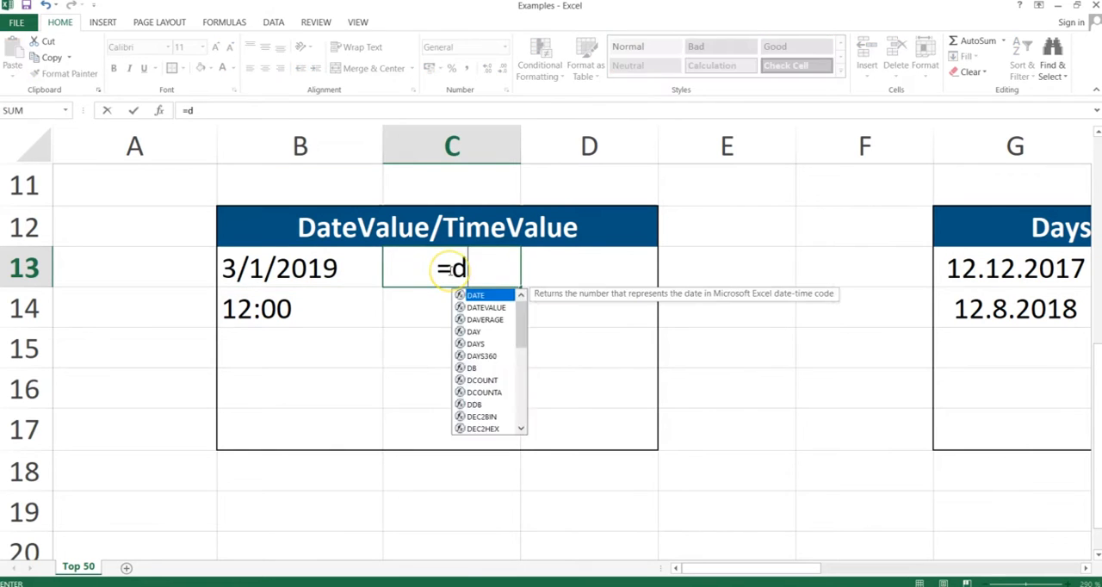
pyautogui.write('atevalu')
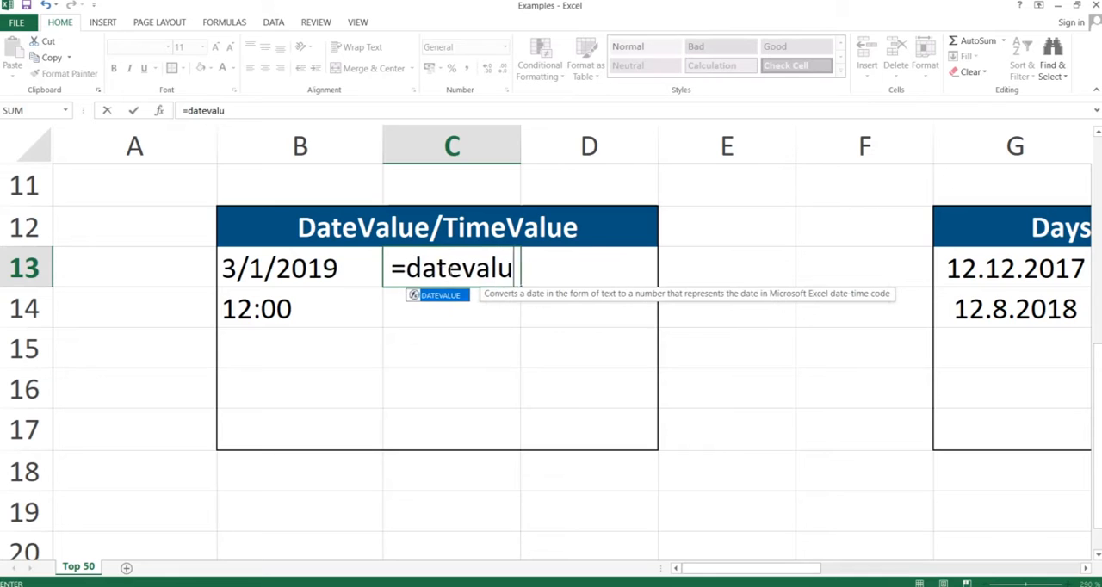
pyautogui.write('e(')
pyautogui.press('Left')
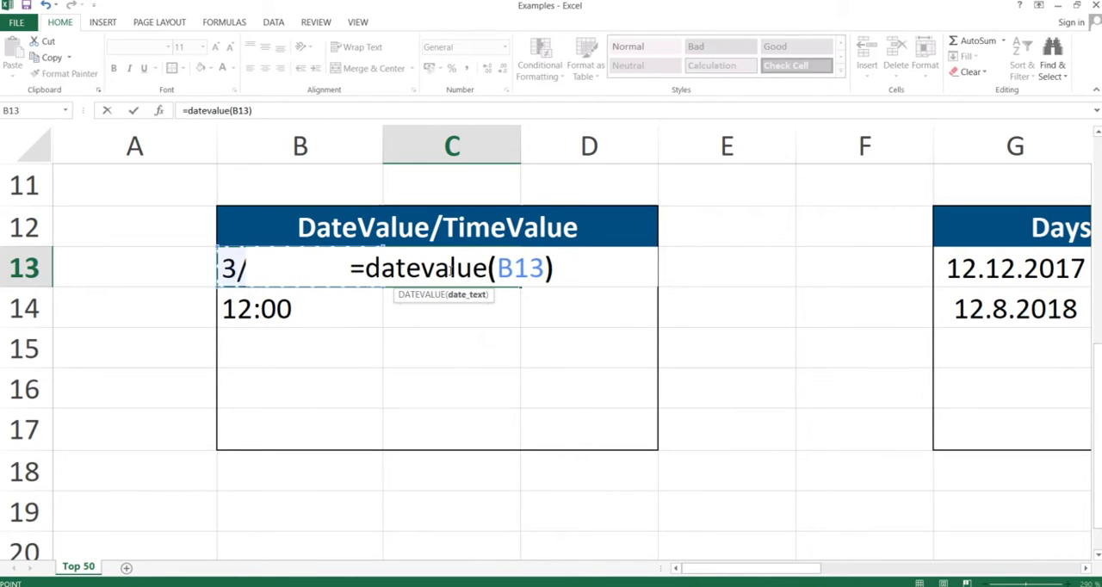
pyautogui.write(')')
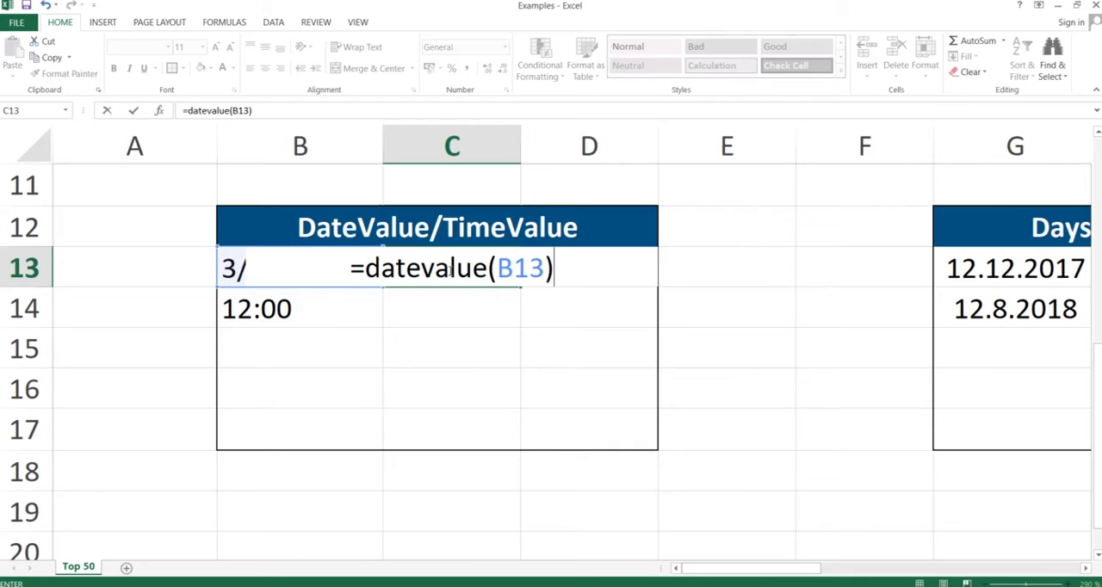
pyautogui.press('Return')
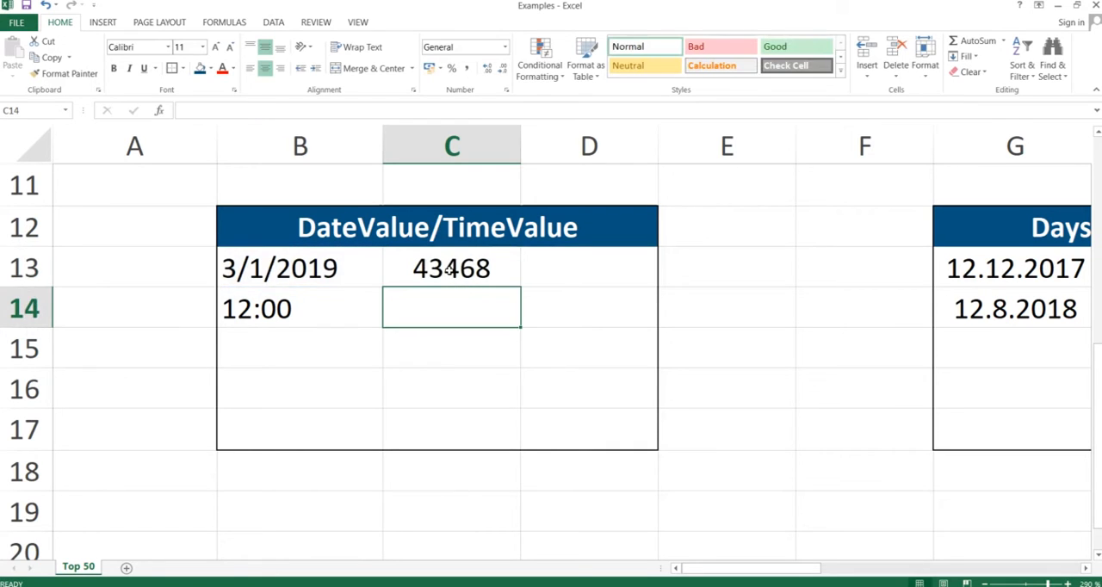
pyautogui.click(441, 268)
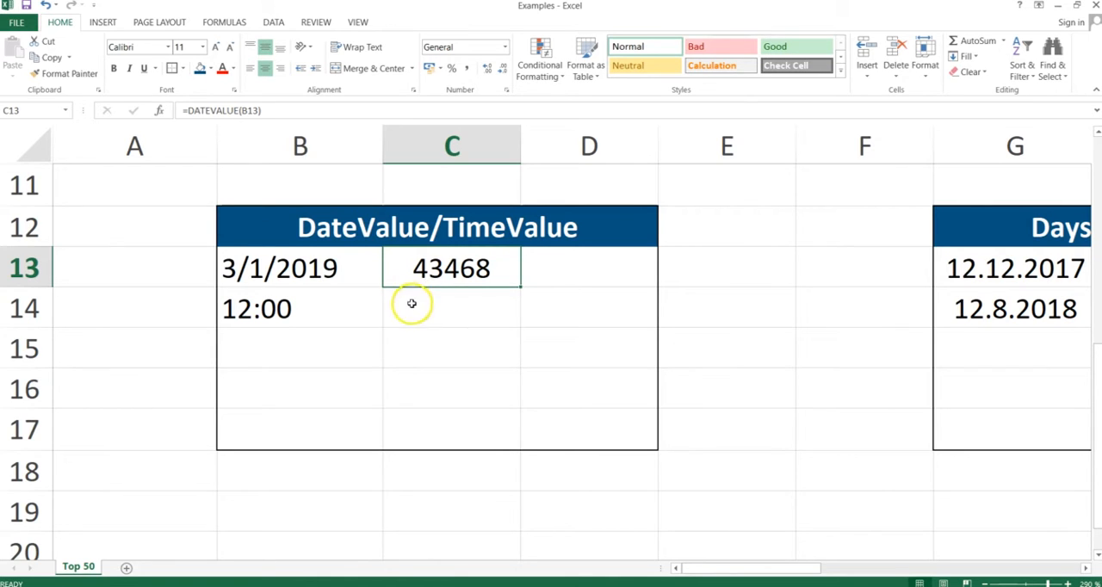
# Step: Enter the formula =TIMEVALUE(B14) in cell C14 to convert the text time into a serial number
pyautogui.click(448, 302)
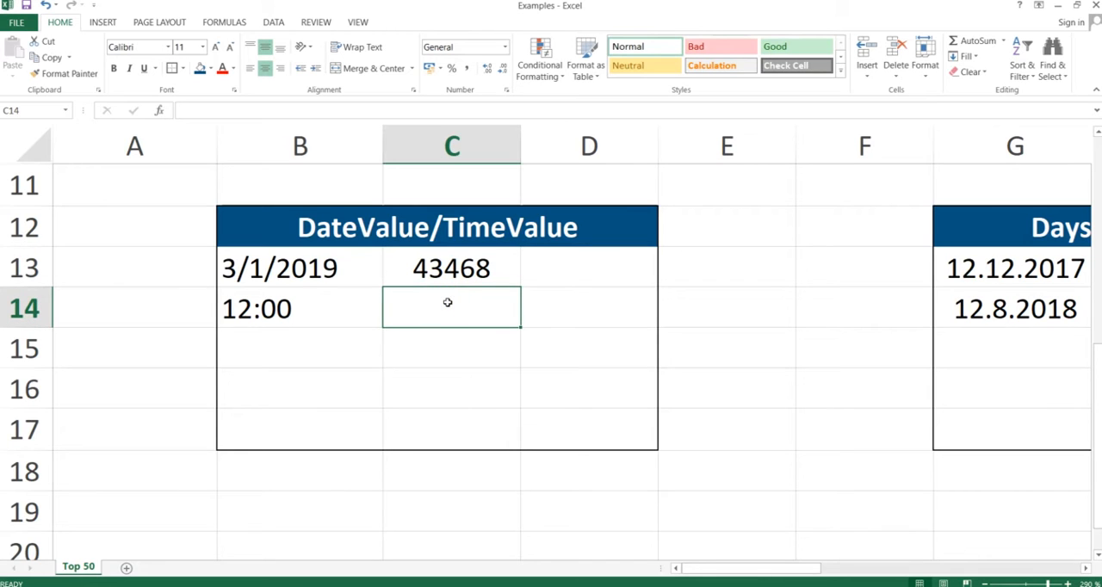
pyautogui.click(284, 307)
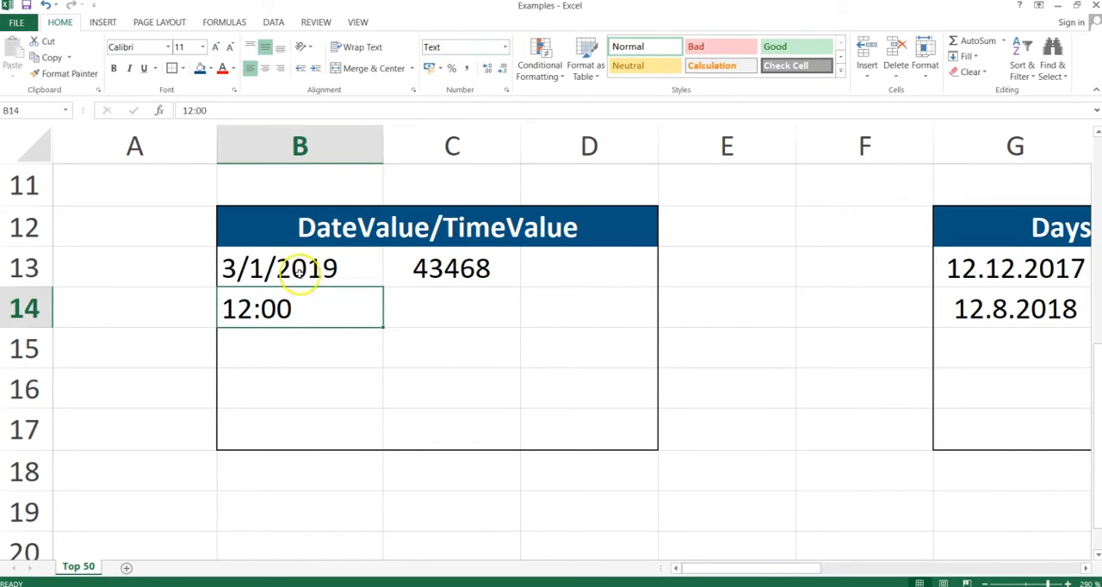
pyautogui.click(424, 314)
pyautogui.write('=')
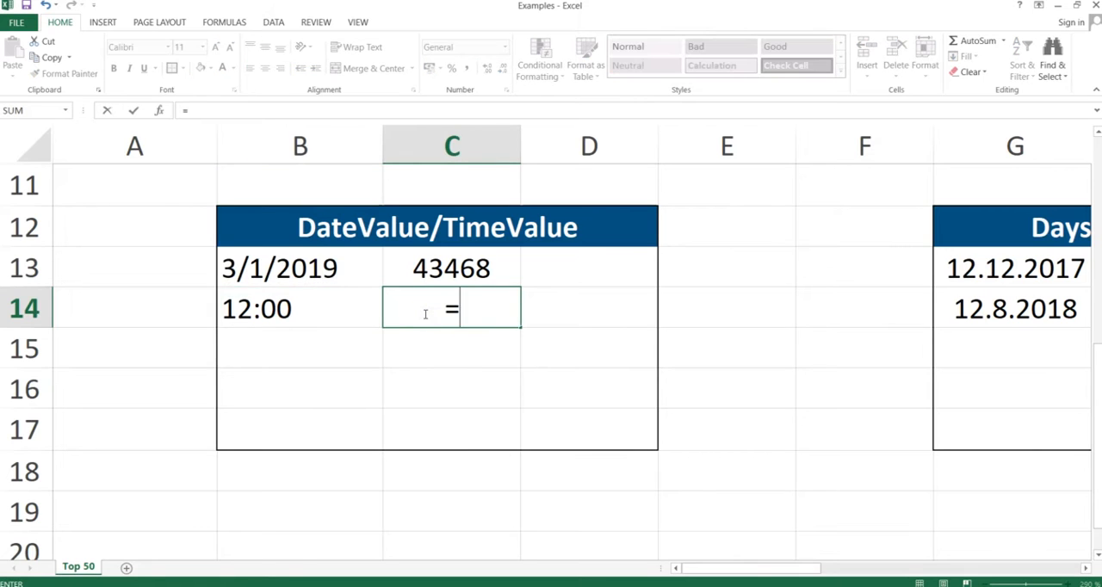
pyautogui.write('timevalue(')
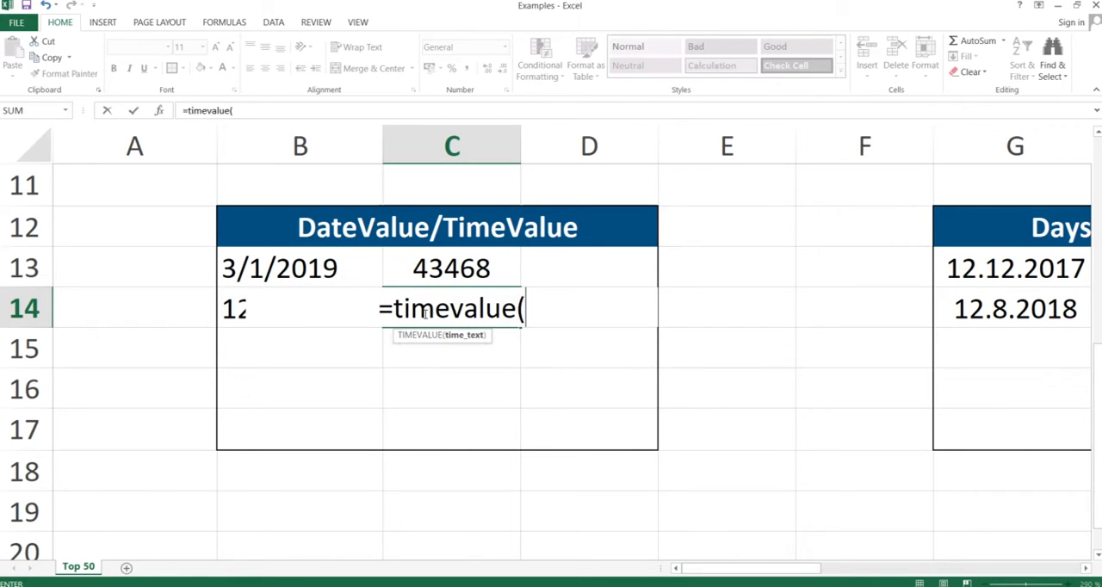
pyautogui.press('Left')
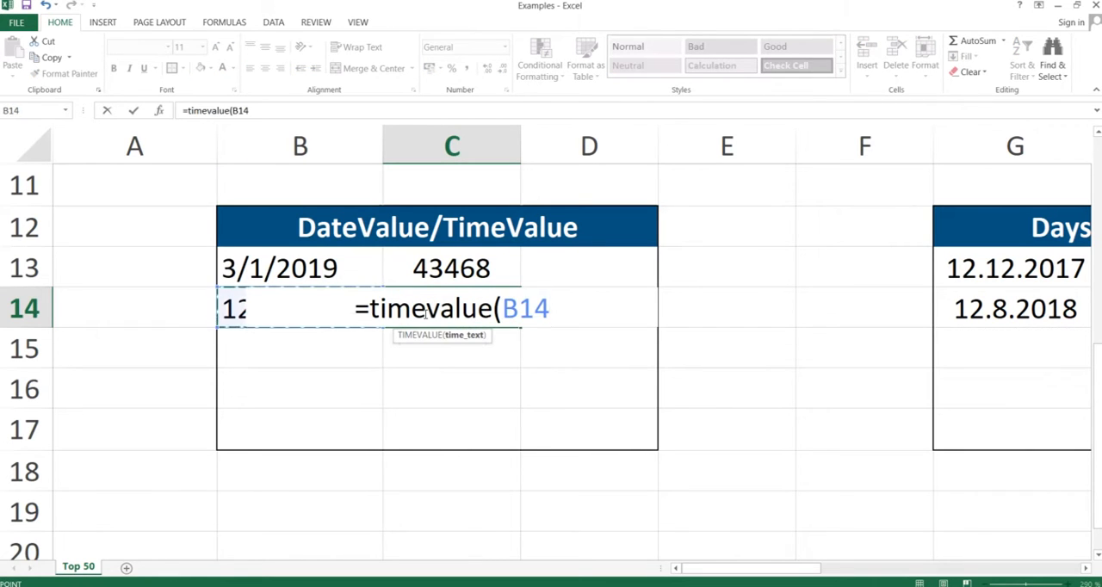
pyautogui.write(')')
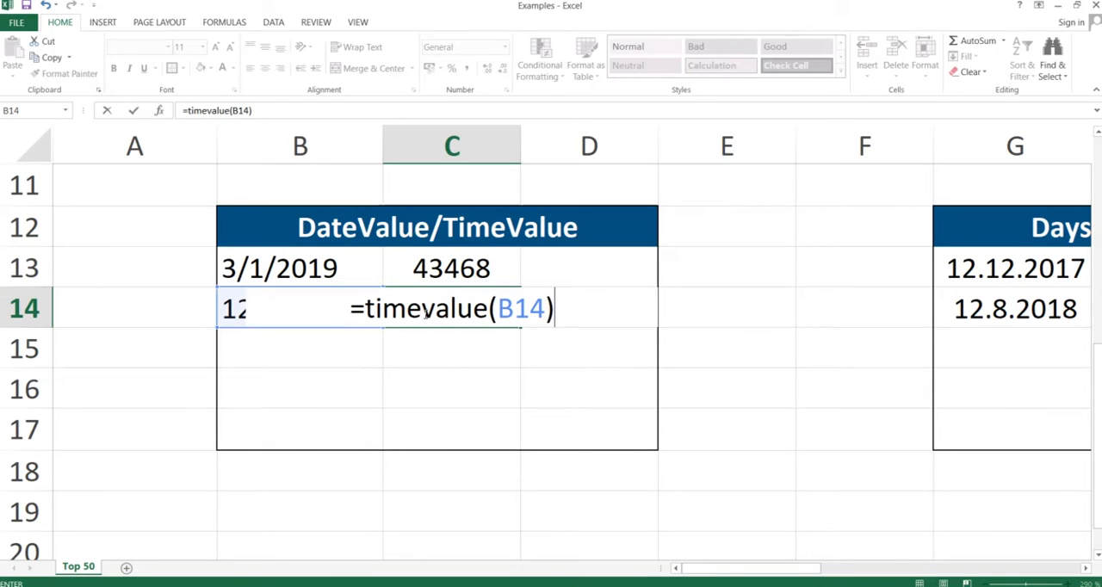
pyautogui.press('Return')
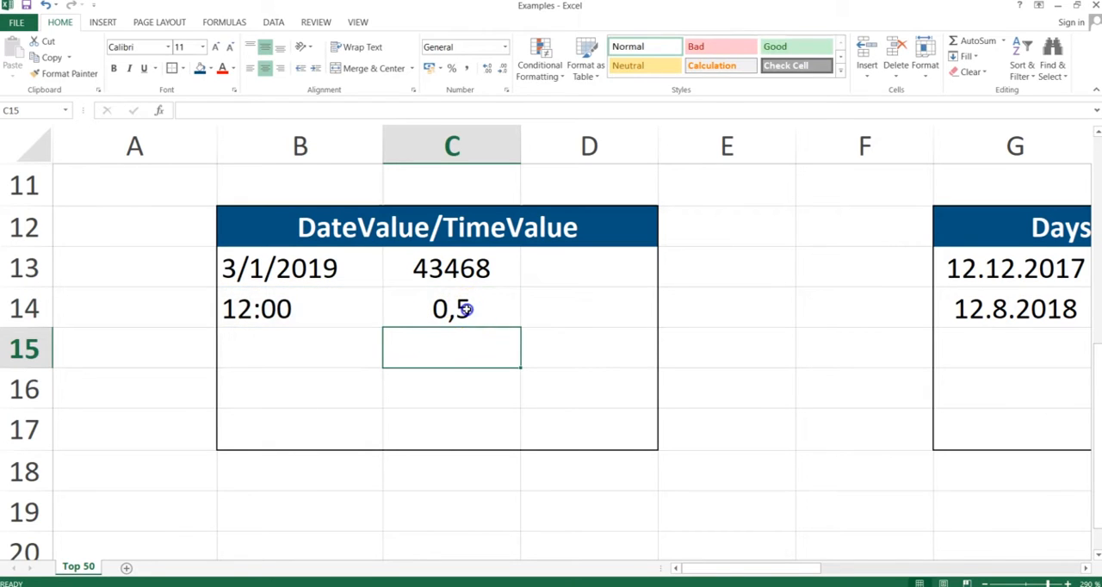
pyautogui.click(457, 312)
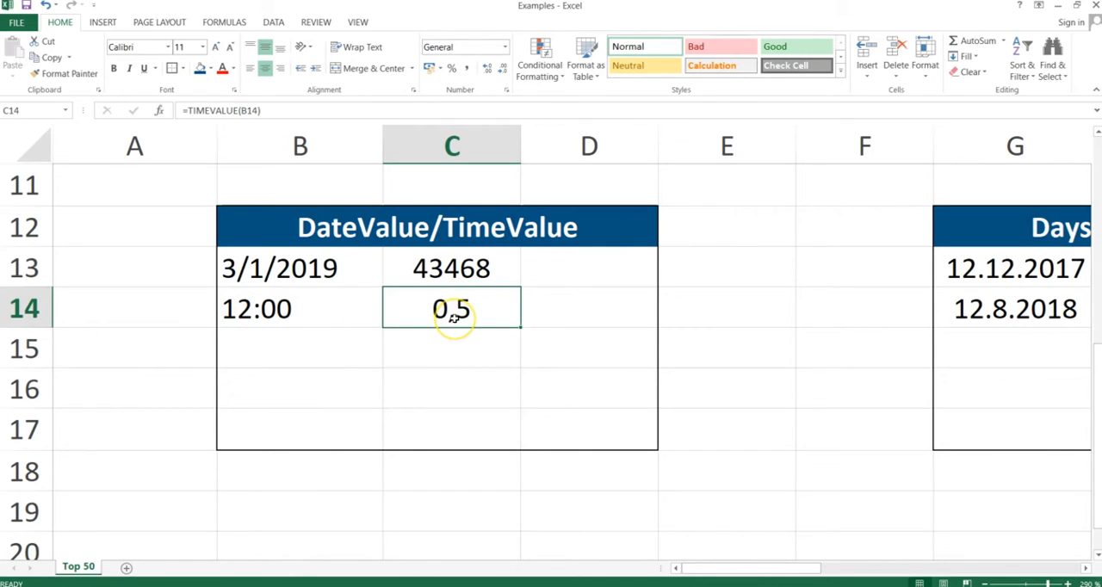
# Step: Switch to the PowerPoint slide show, advance it to the Days360 slide and return to the Excel workbook
pyautogui.hotkey('alt', 'Tab')
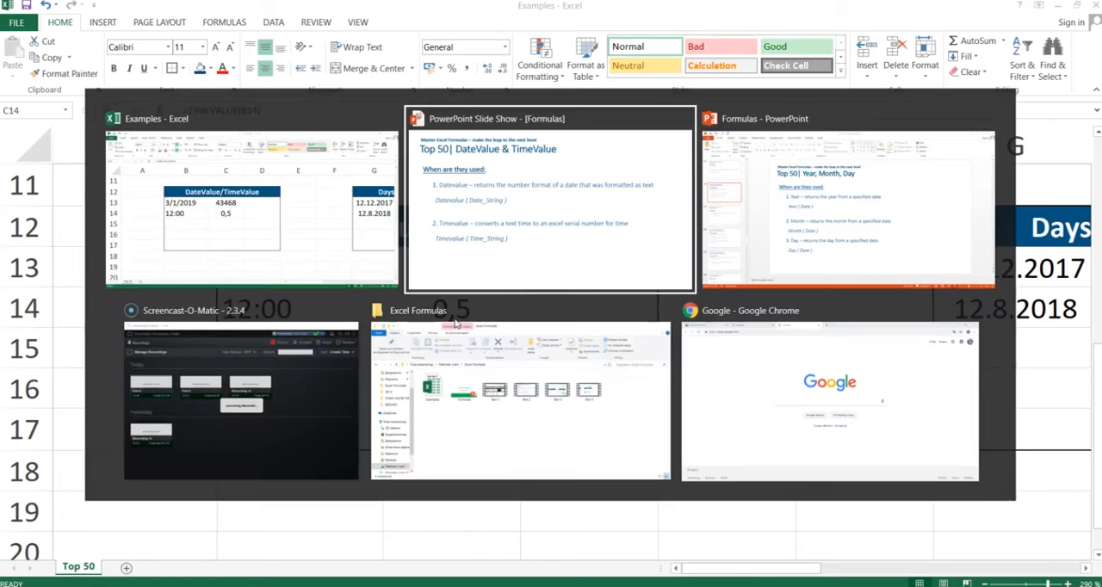
pyautogui.press('Right')
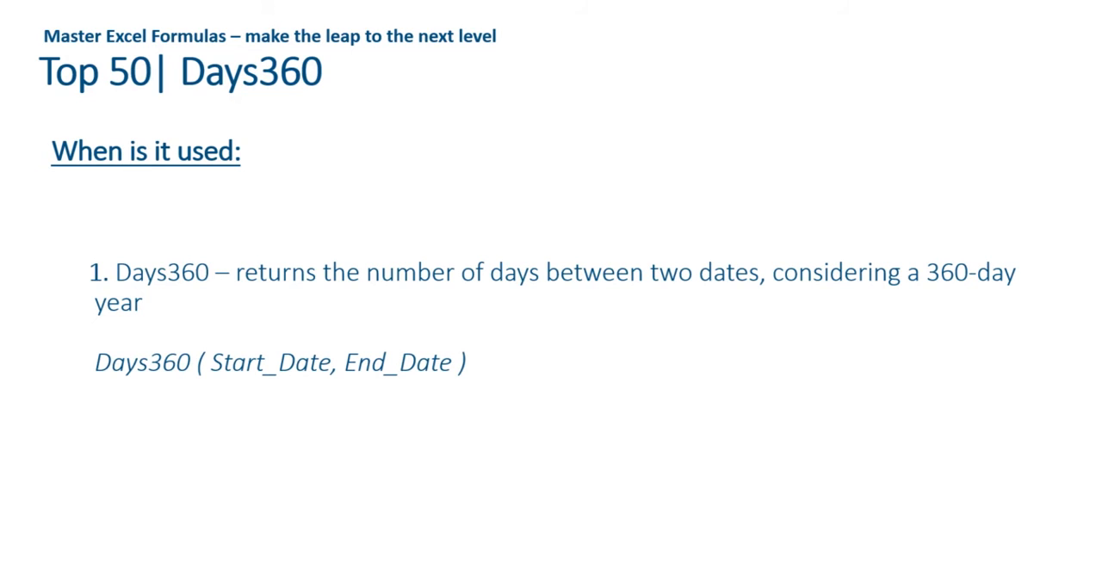
pyautogui.hotkey('alt', 'Tab')
# Step: Enter the formula =DAYS360(G13;G14) in cell H13 to count the days between the two dates on a 360-day year
pyautogui.press('Right')
pyautogui.press('Right')
pyautogui.press('Right')
pyautogui.press('Right')
pyautogui.press('Right')
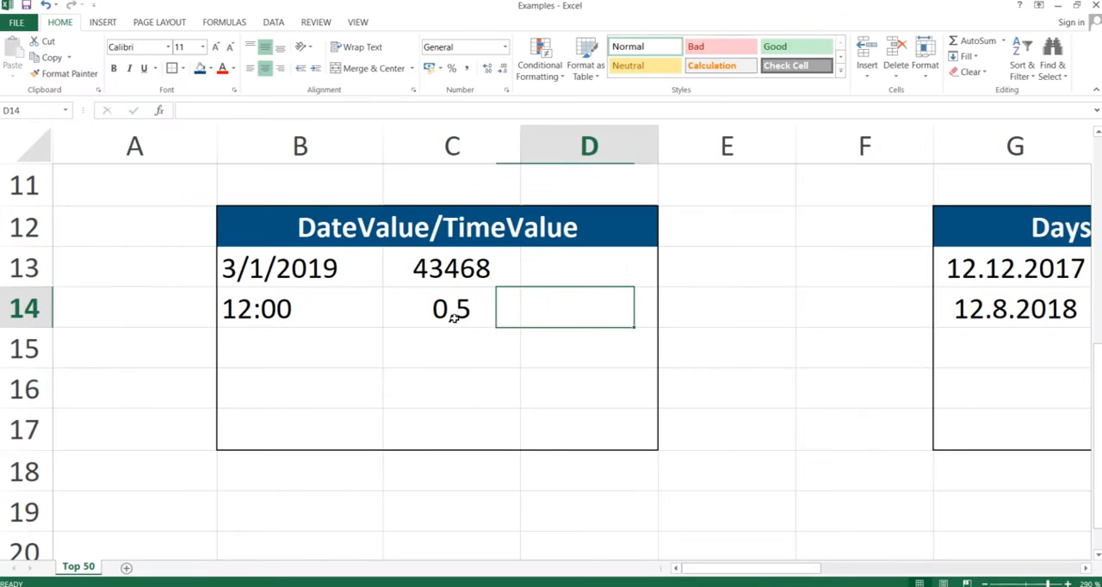
pyautogui.press('Up')
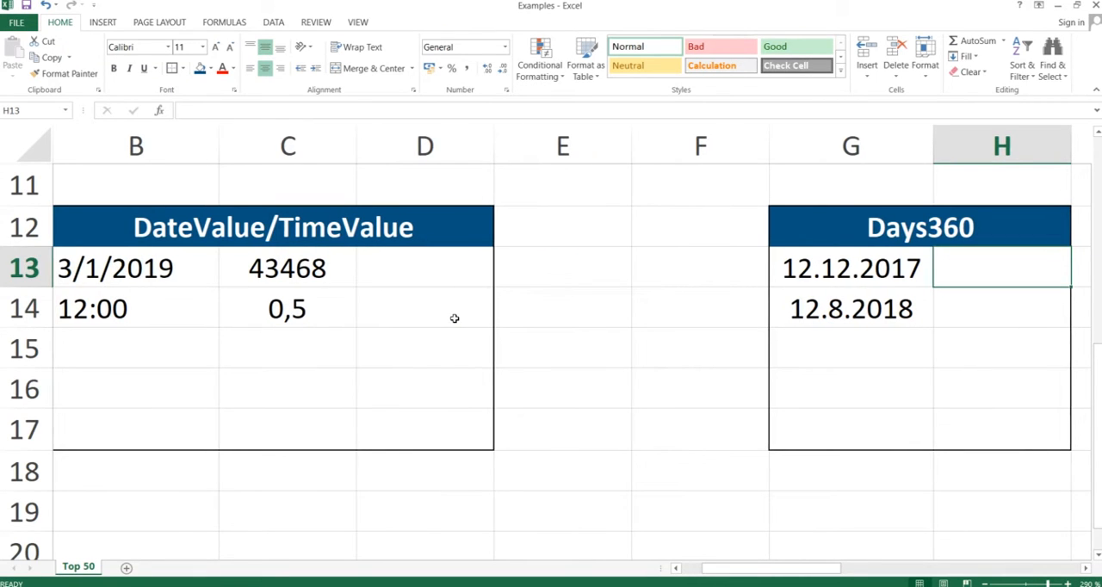
pyautogui.press('Left')
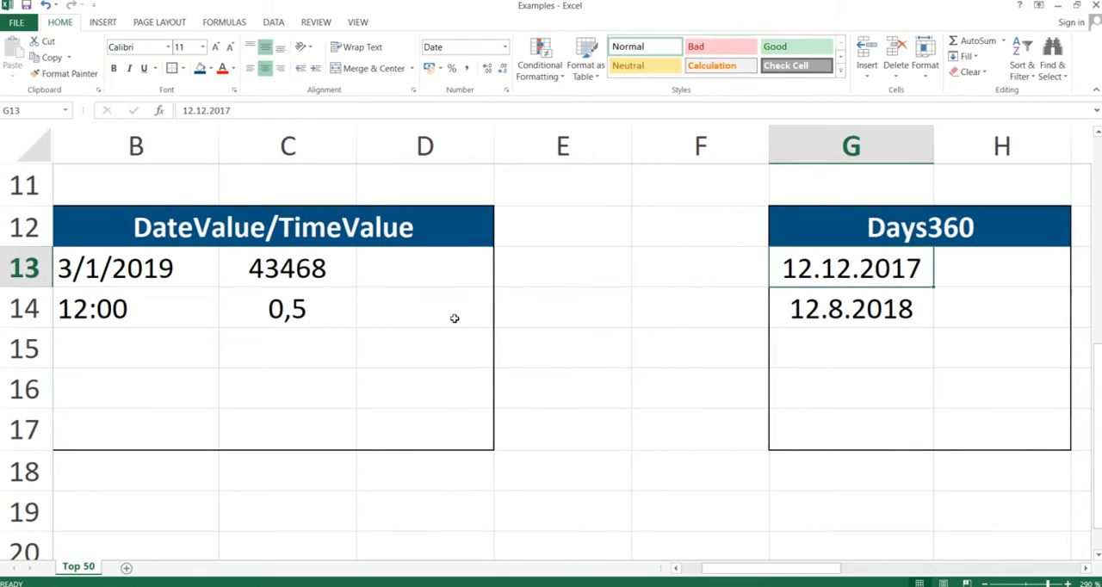
pyautogui.press('Down')
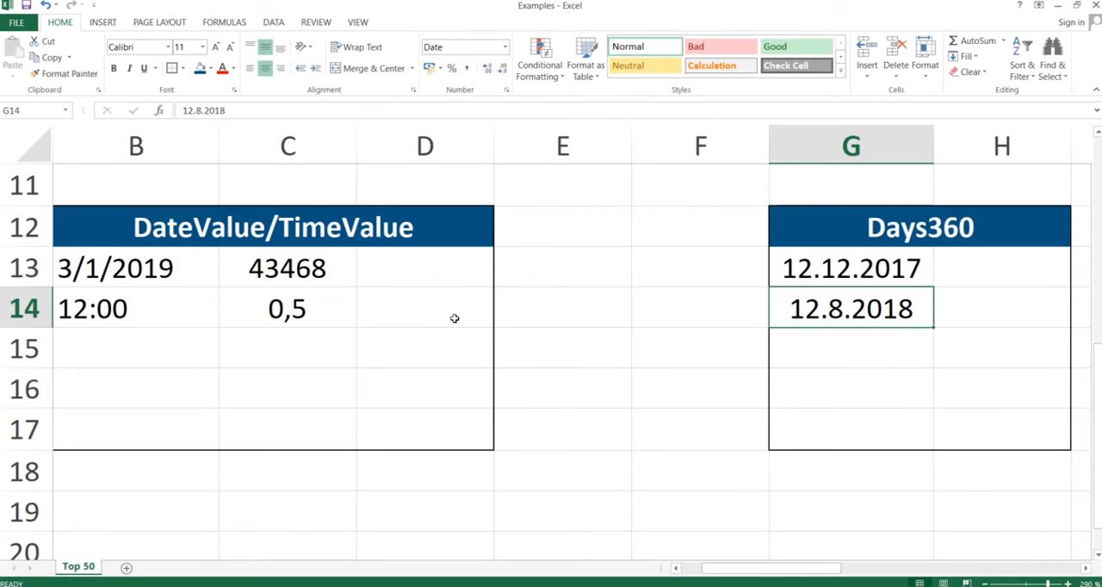
pyautogui.press('Right')
pyautogui.press('Up')
pyautogui.write('=d')
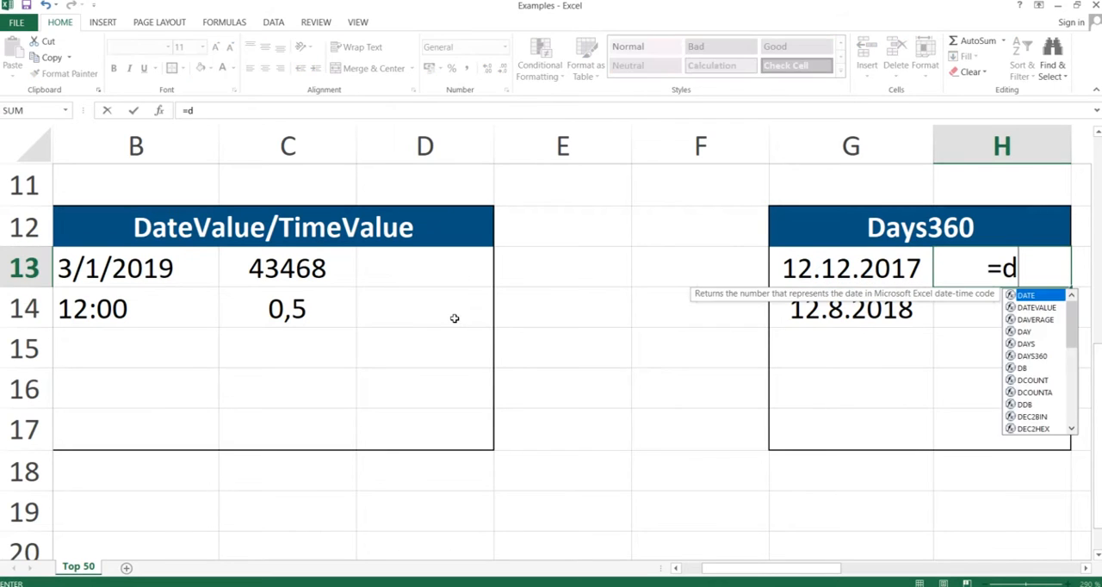
pyautogui.write('ays3')
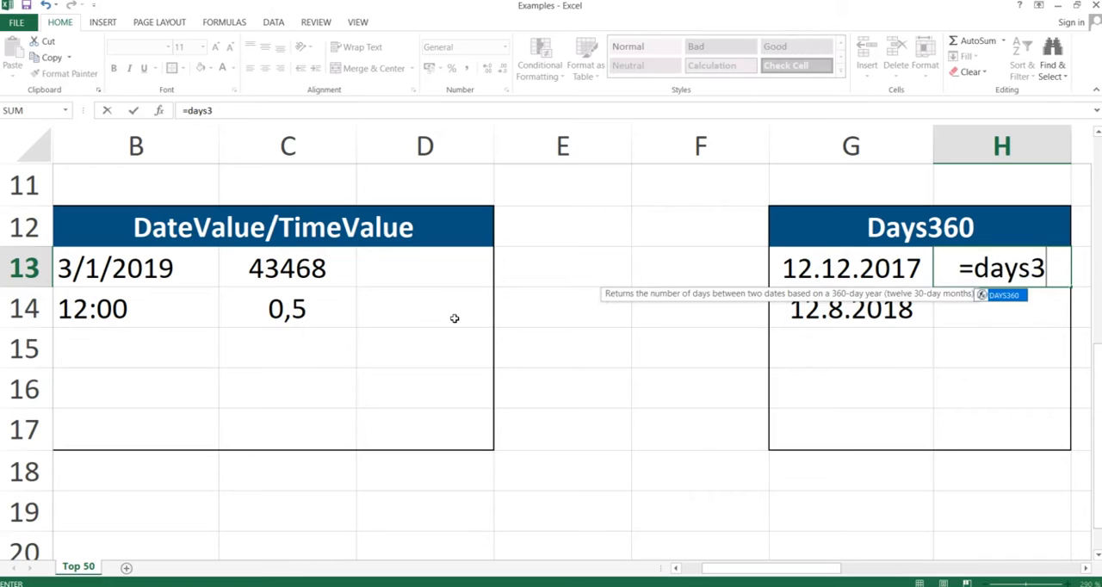
pyautogui.write('60(')
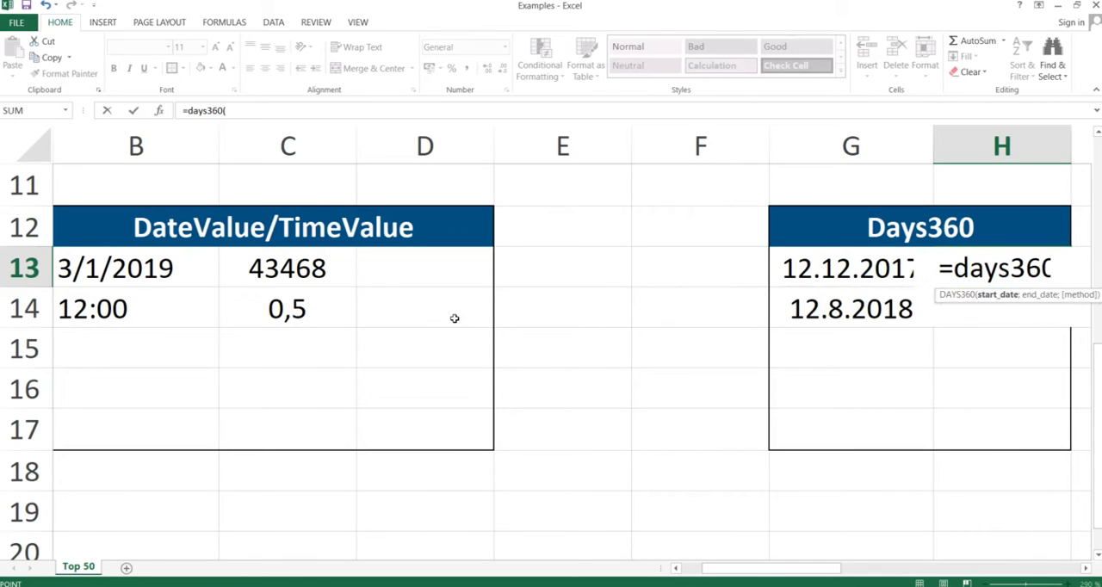
pyautogui.press('Left')
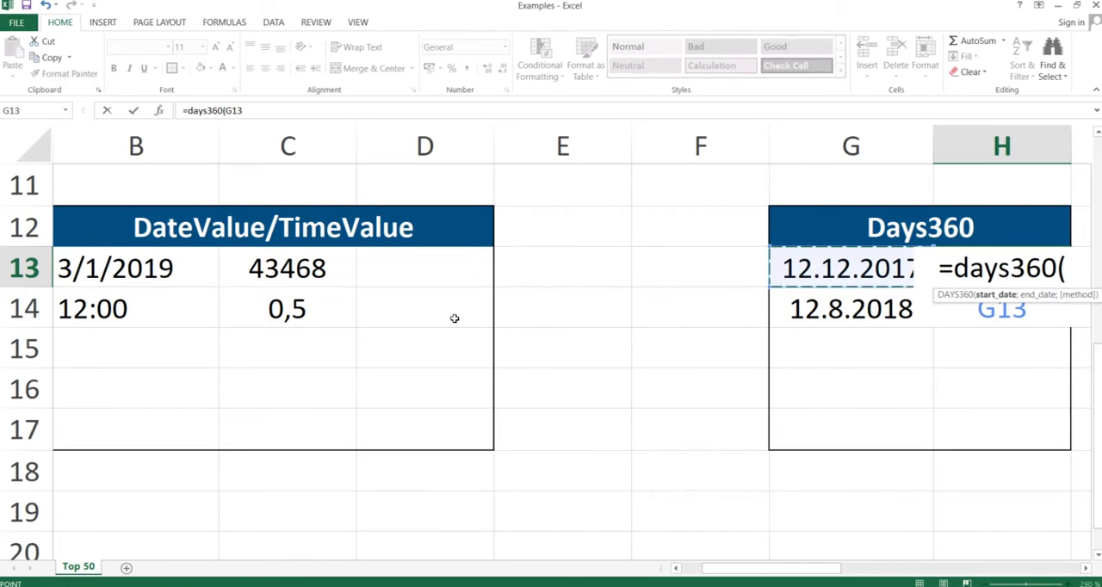
pyautogui.write(';')
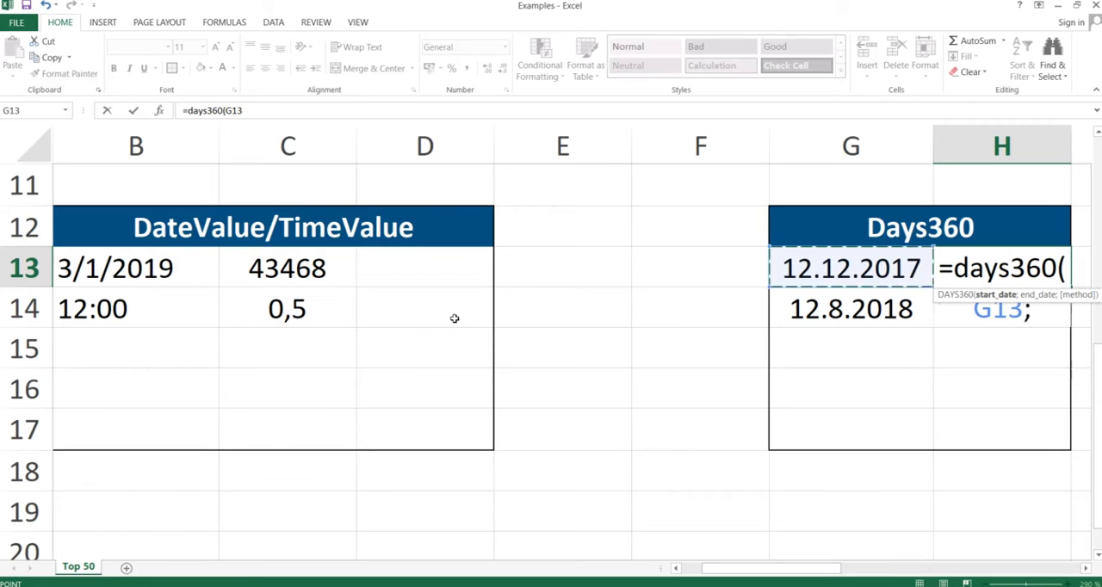
pyautogui.press('Left')
pyautogui.press('Down')
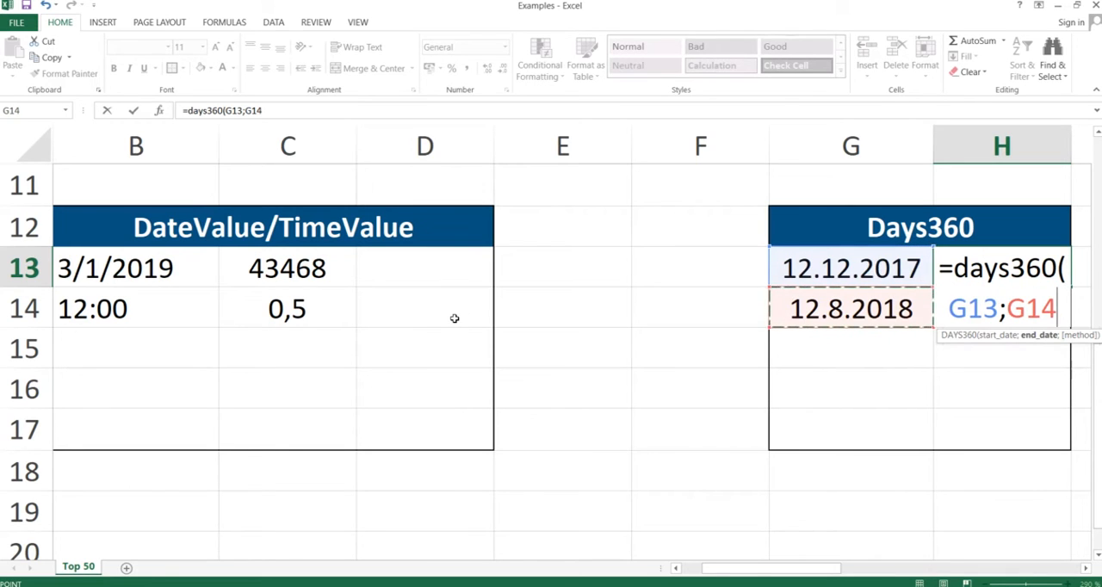
pyautogui.write(')')
pyautogui.press('Return')
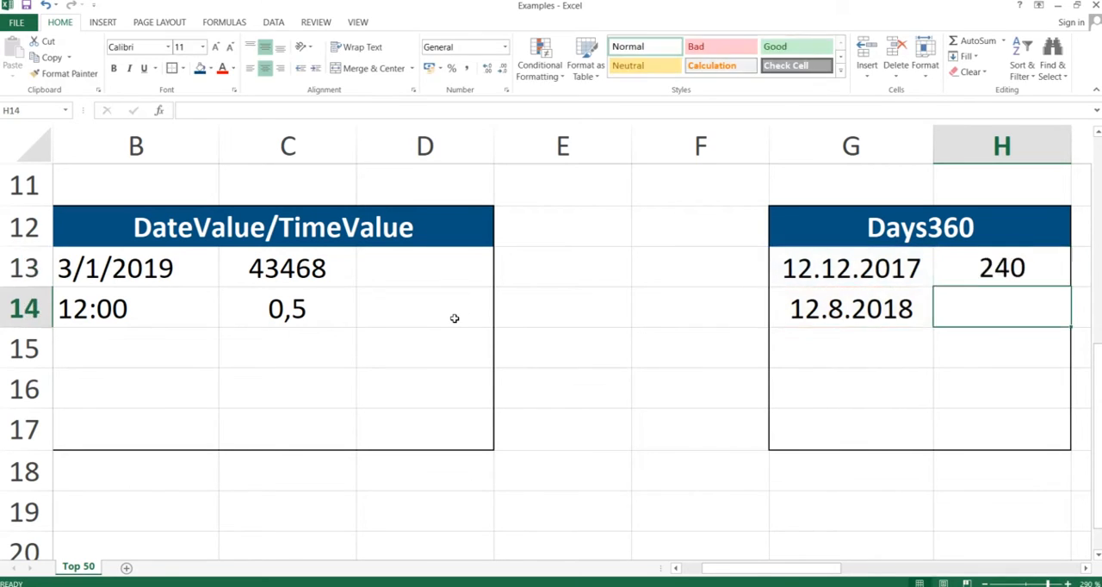
pyautogui.press('Up')
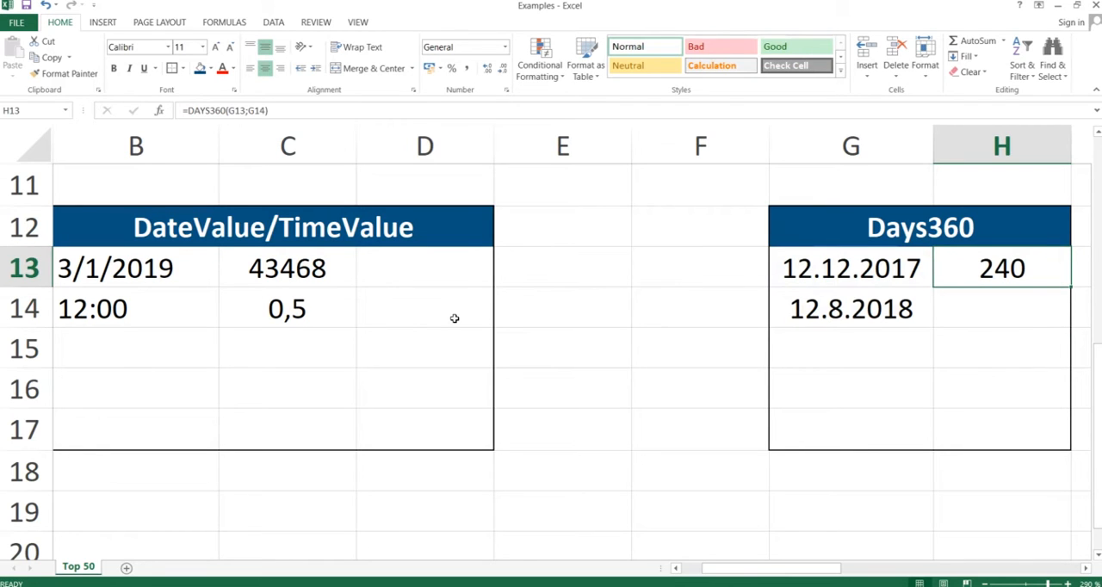
# Step: Switch to the PowerPoint slide show, advance it to the EDate slide and return to the Excel workbook
pyautogui.hotkey('alt', 'Tab')
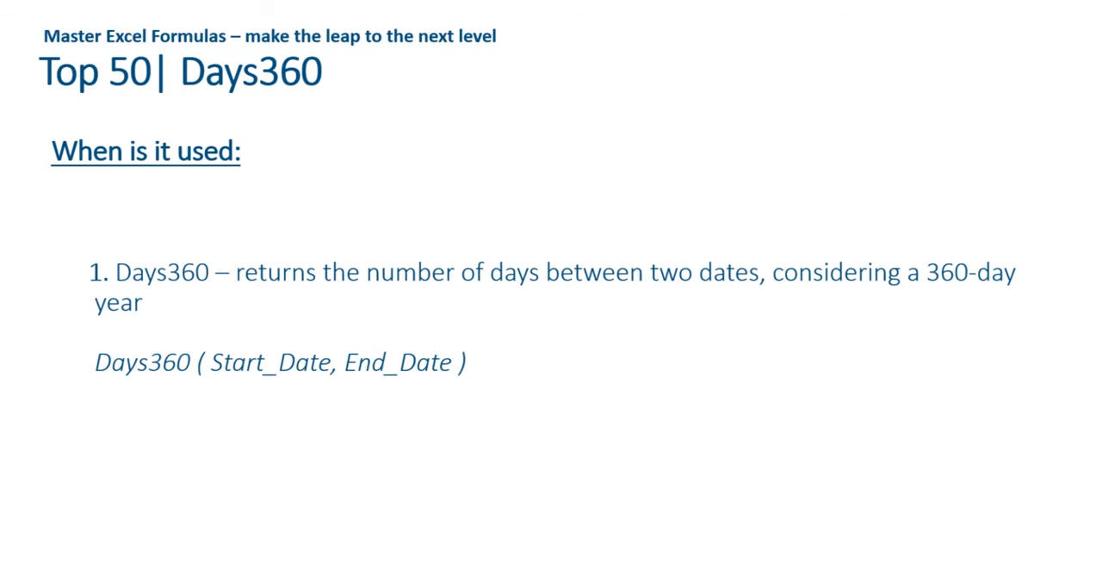
pyautogui.press('Right')
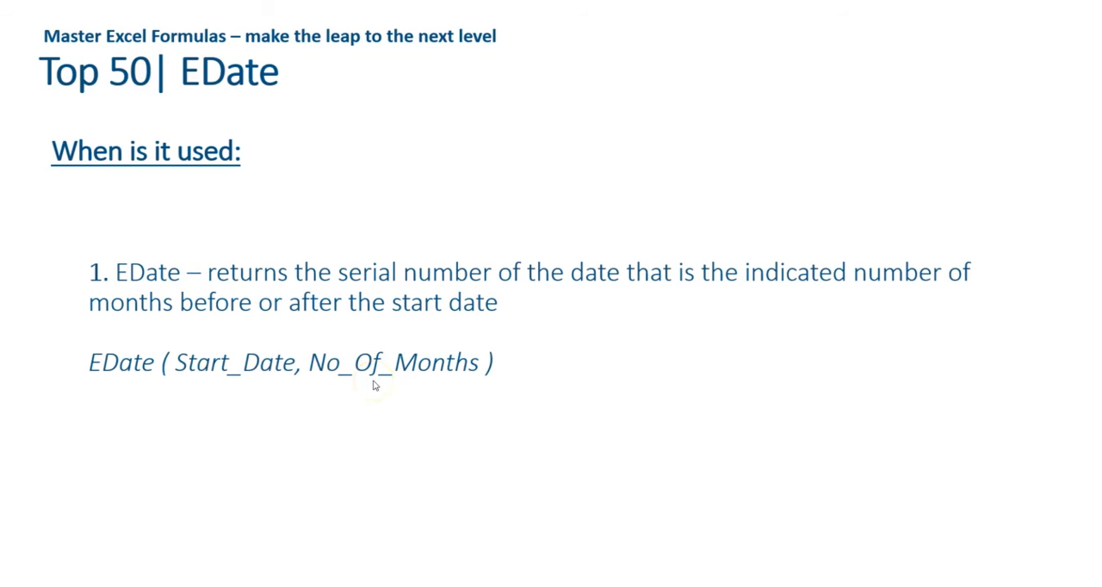
pyautogui.hotkey('alt', 'Tab')
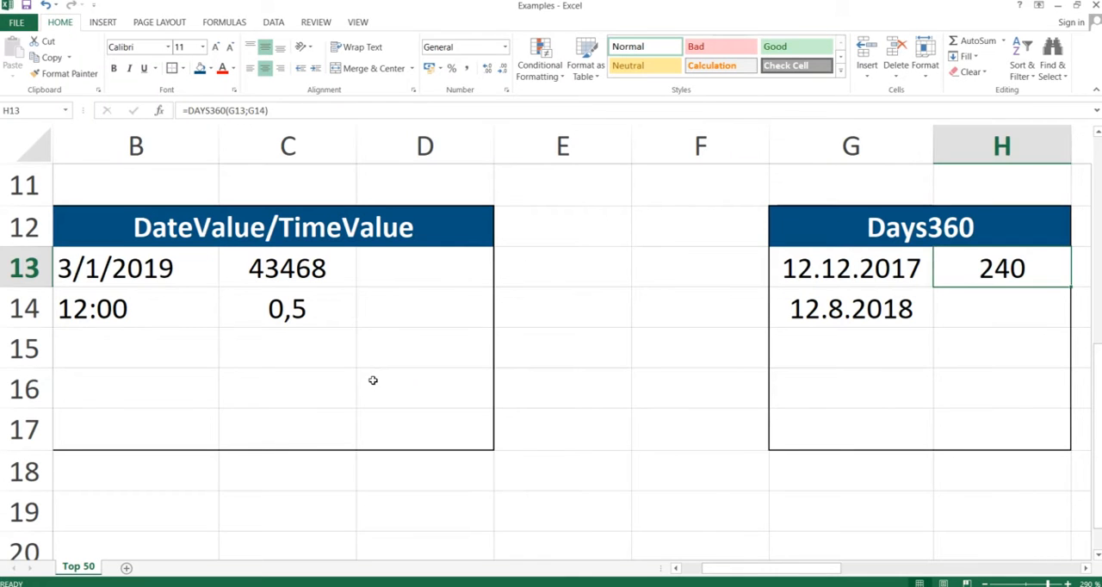
# Step: Enter the formula =EDATE(J13;3) in cell K13 to get the date three months after the start date
pyautogui.press('Right')
pyautogui.press('Right')
pyautogui.press('Right')
pyautogui.press('Right')
pyautogui.press('Left')
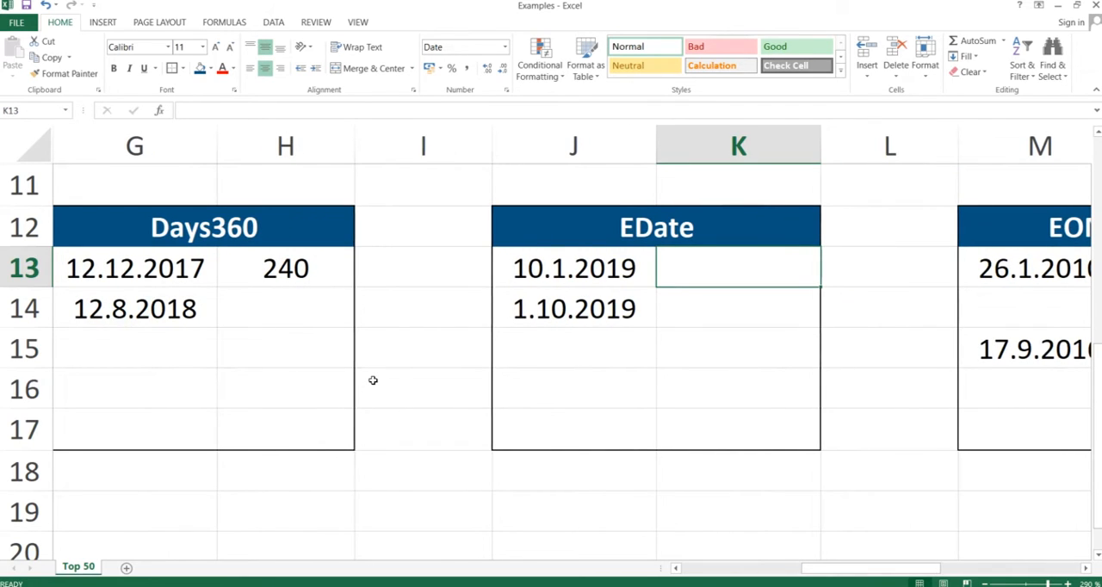
pyautogui.write('=eda')
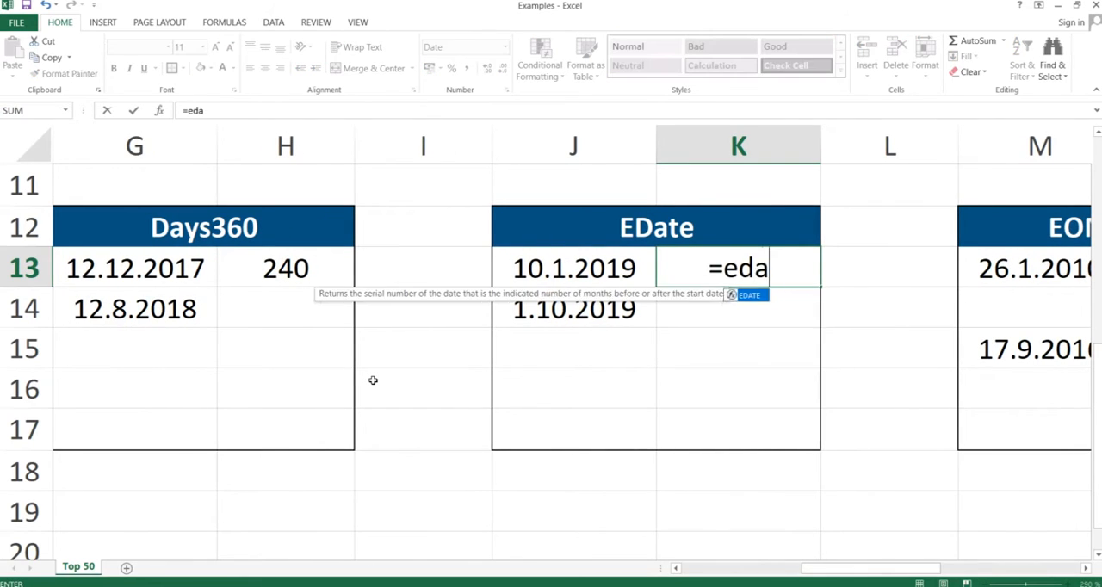
pyautogui.write('te(')
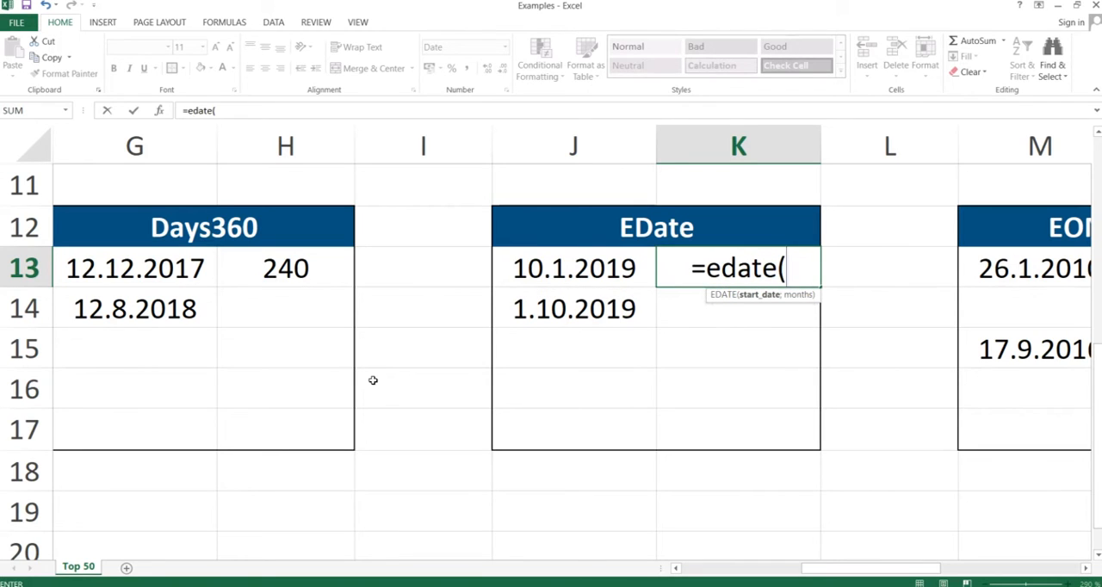
pyautogui.press('Left')
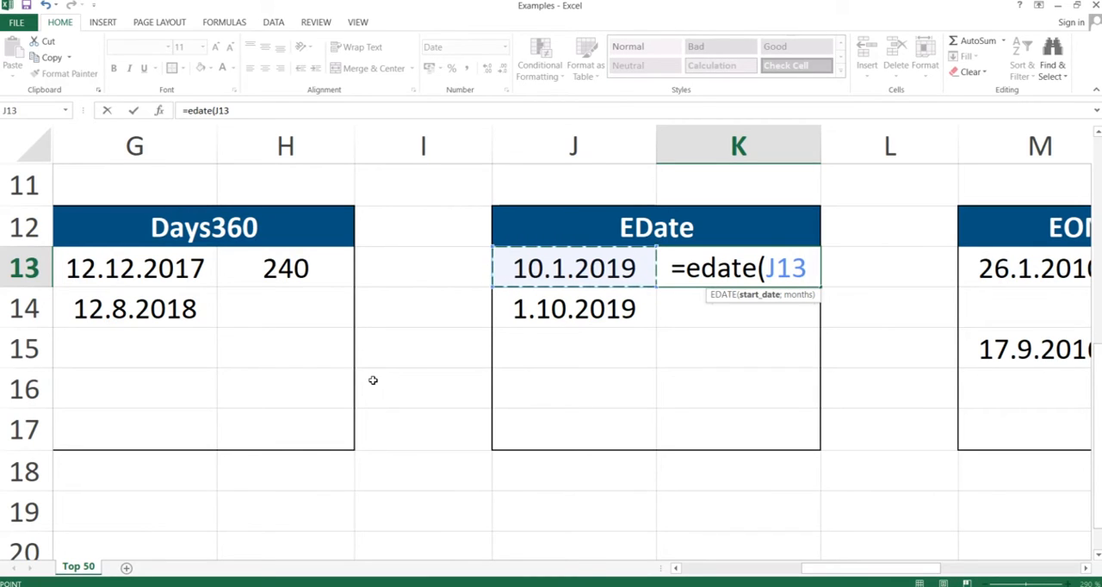
pyautogui.write(';3')
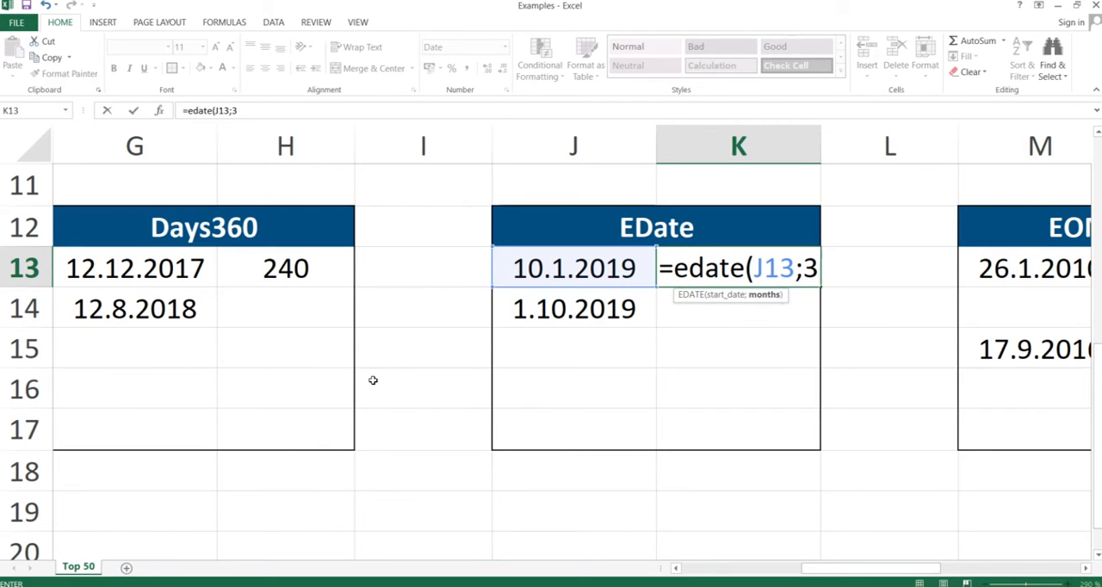
pyautogui.write(')')
pyautogui.press('Return')
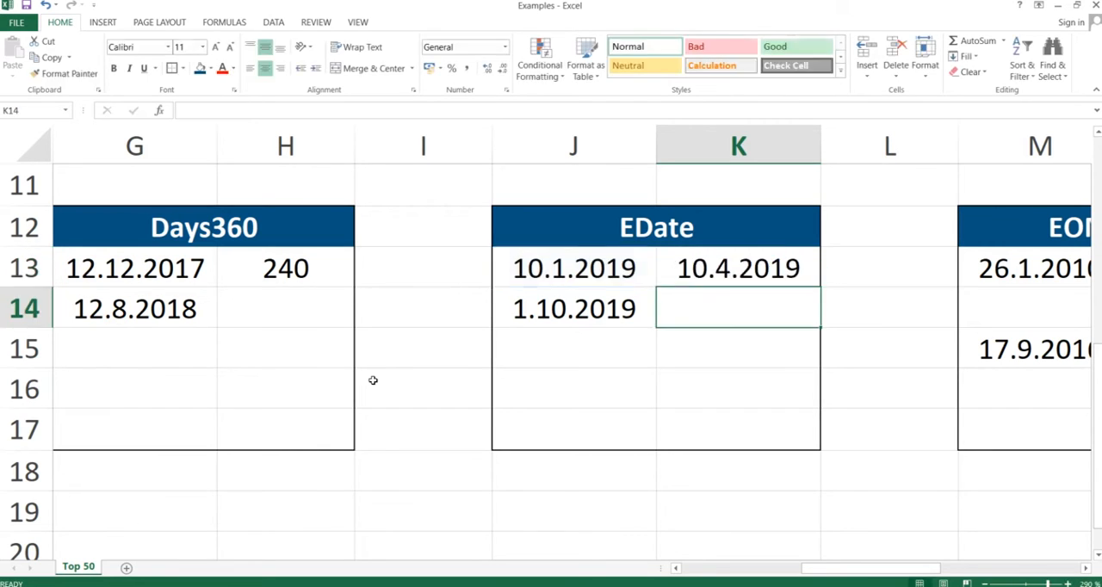
# Step: Change the months argument of the EDATE formula in cell K13 to 20
pyautogui.click(727, 270)
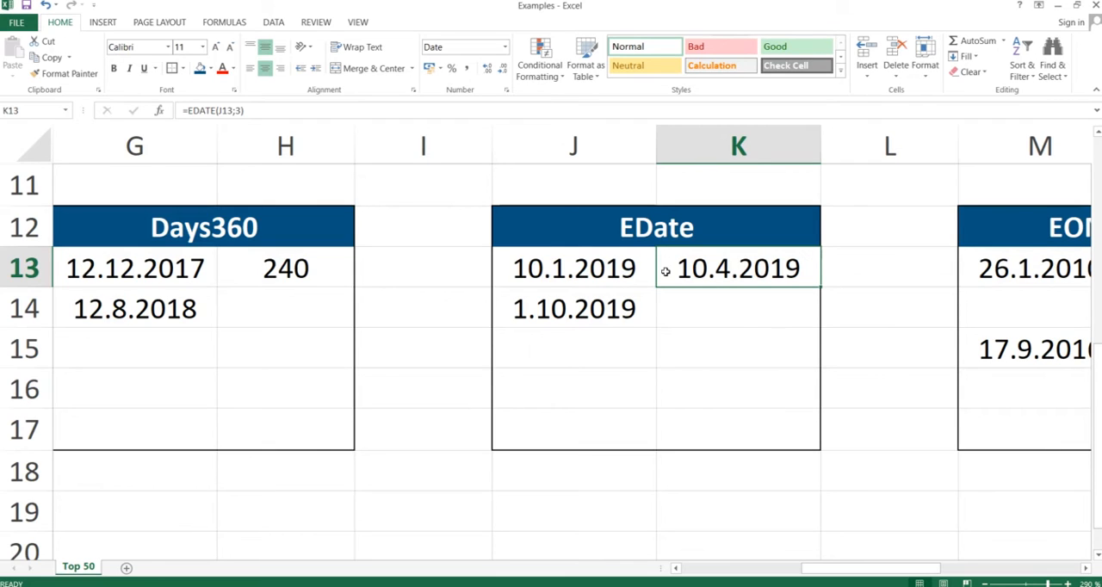
pyautogui.doubleClick(723, 270)
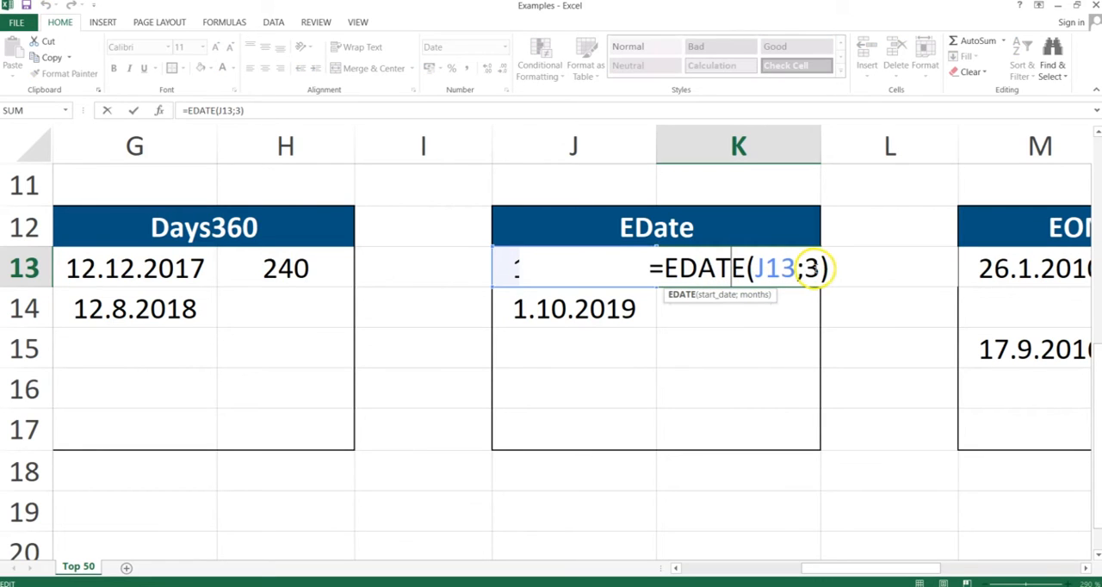
pyautogui.click(813, 268)
pyautogui.press('BackSpace')
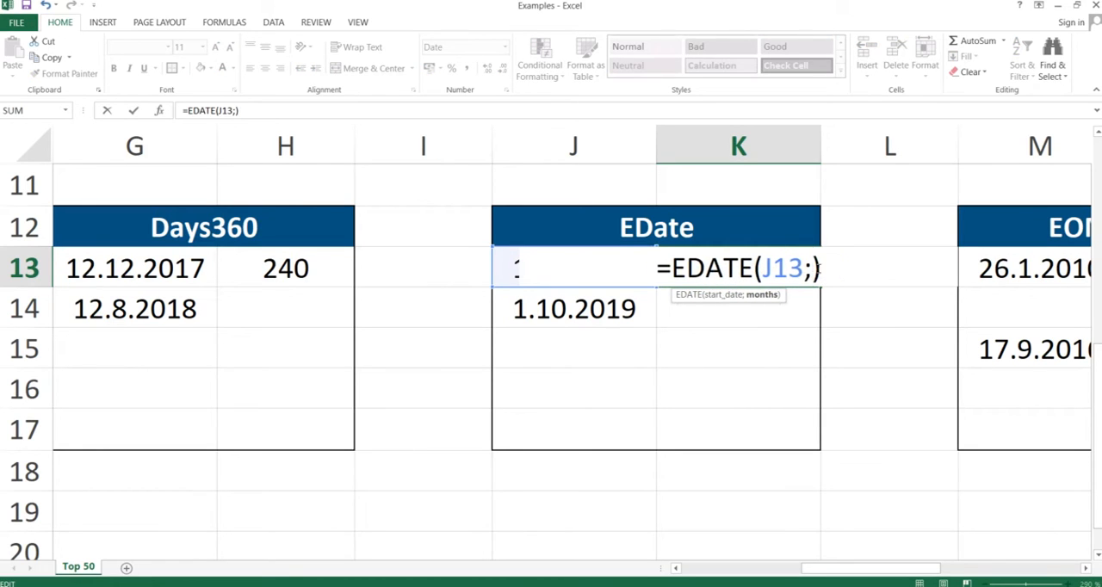
pyautogui.write('20')
pyautogui.press('Return')
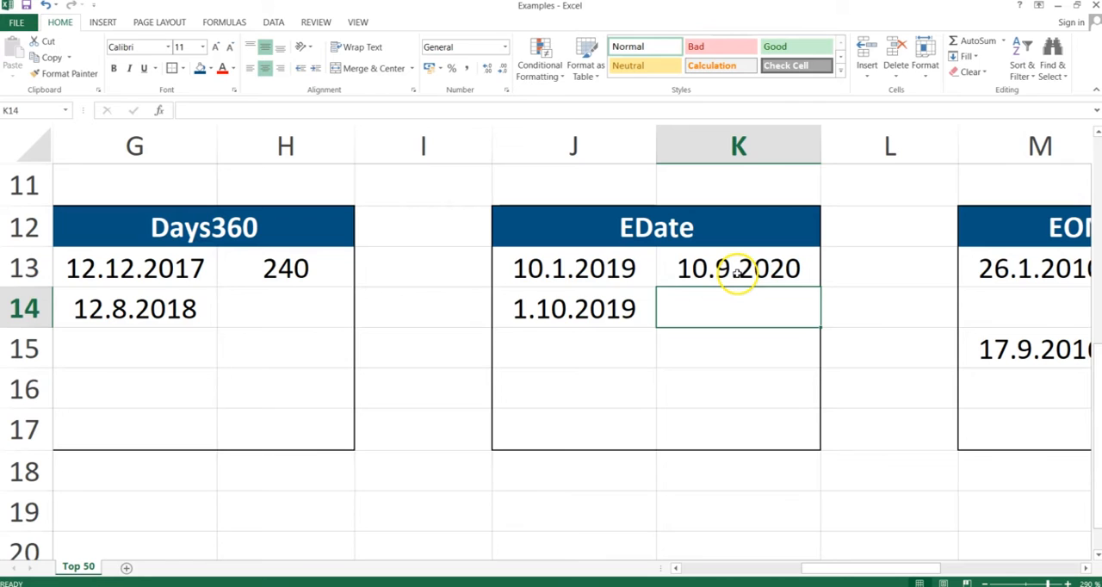
pyautogui.click(736, 272)
# Step: Enter the formula =EDATE(J14;8) in cell K14 to get the date eight months after the start date
pyautogui.click(721, 304)
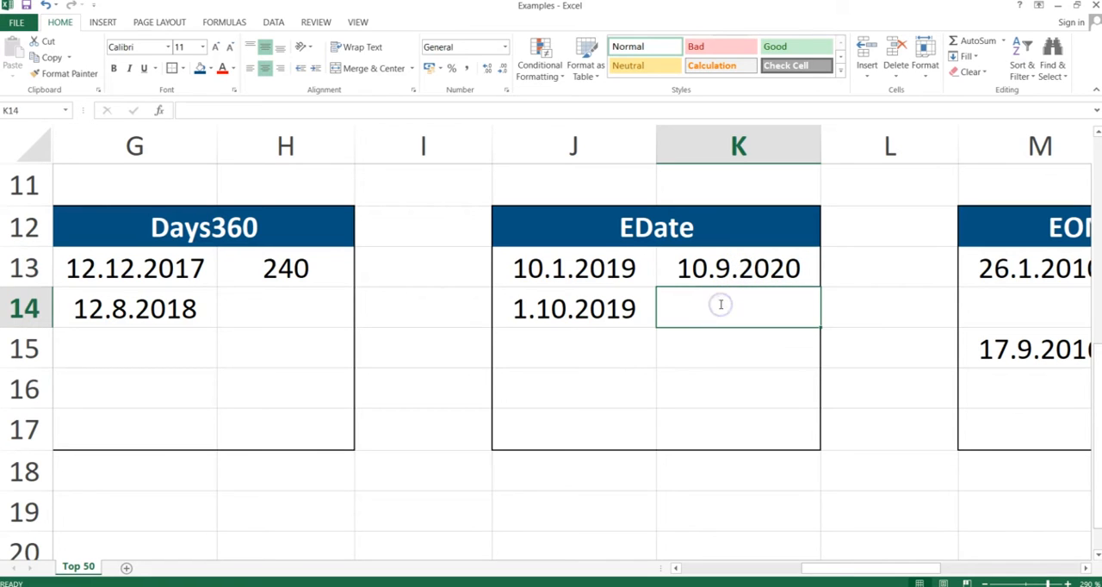
pyautogui.write('=edate(')
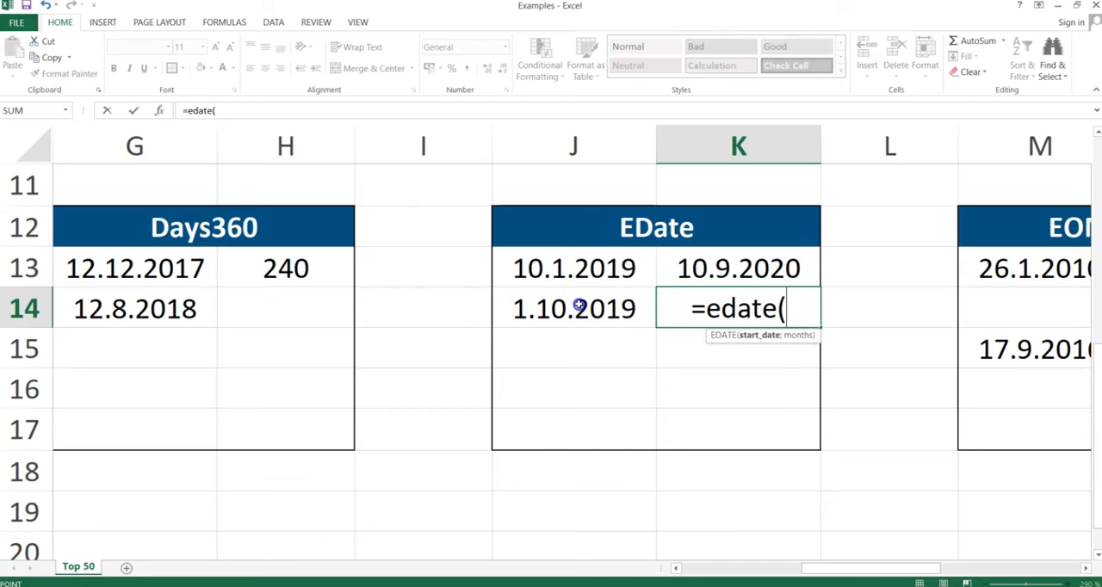
pyautogui.click(579, 306)
pyautogui.write(';')
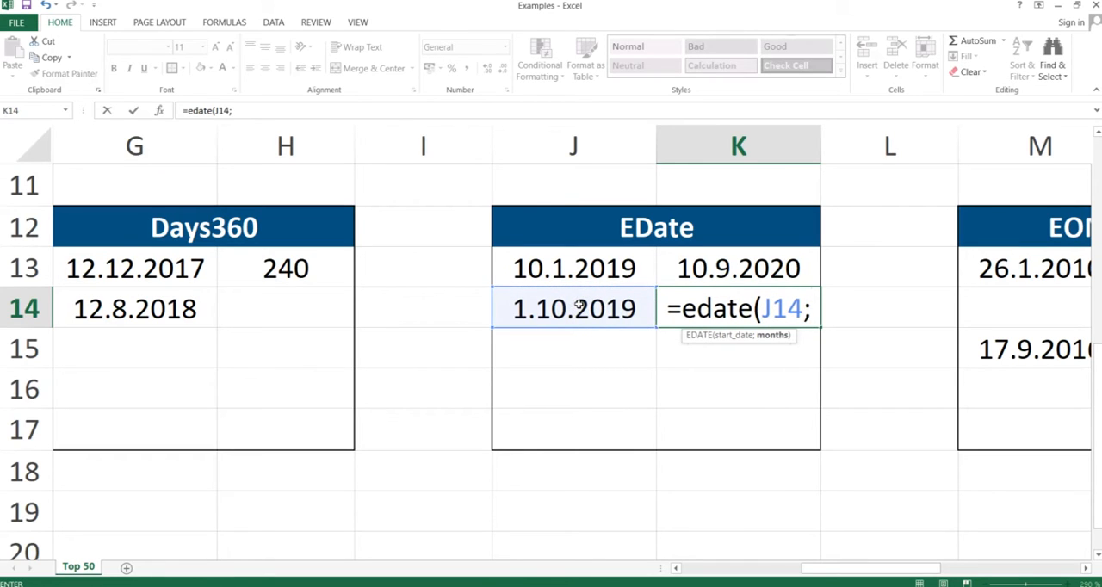
pyautogui.write('8')
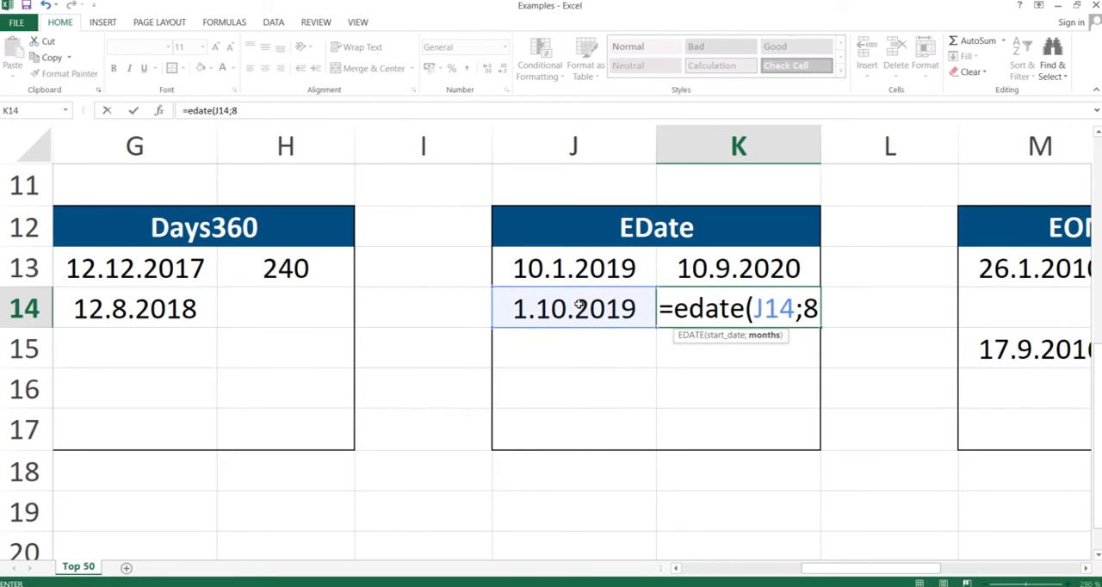
pyautogui.write(')')
pyautogui.press('Return')
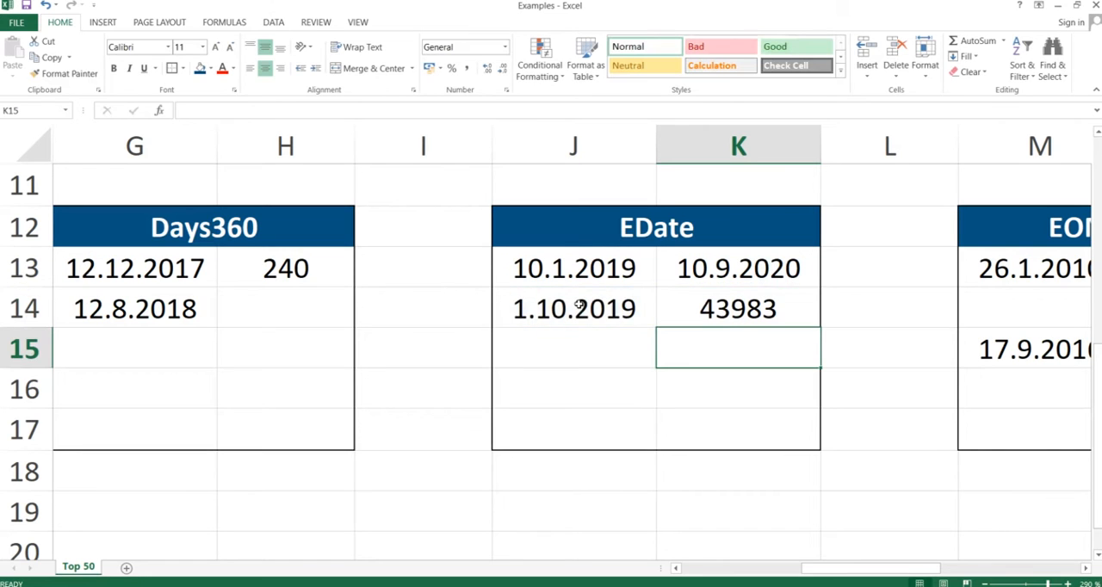
# Step: Format the EDATE result in cell K14 as Short Date
pyautogui.click(733, 308)
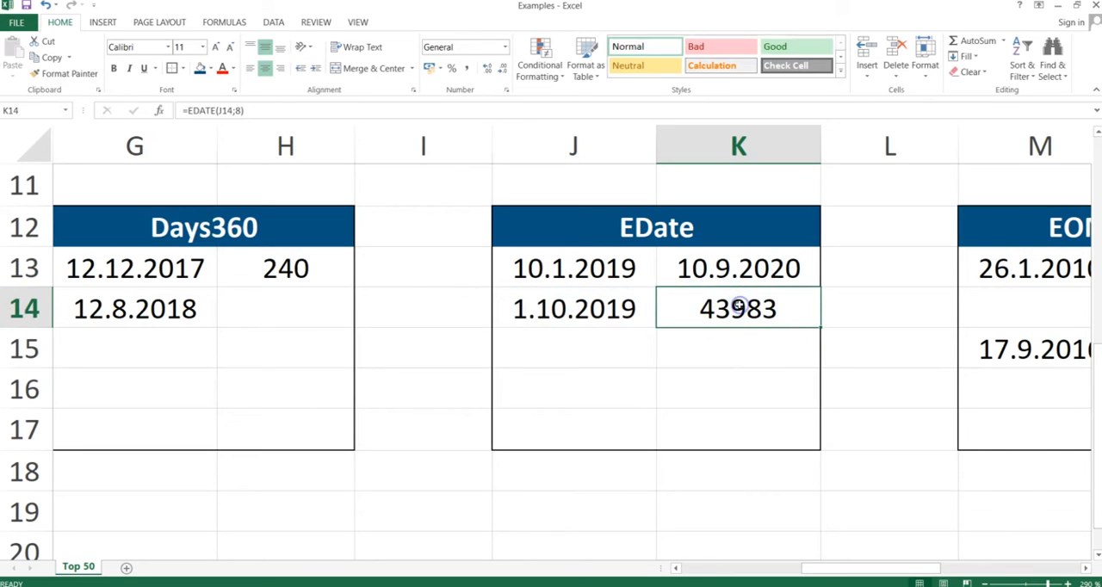
pyautogui.click(504, 48)
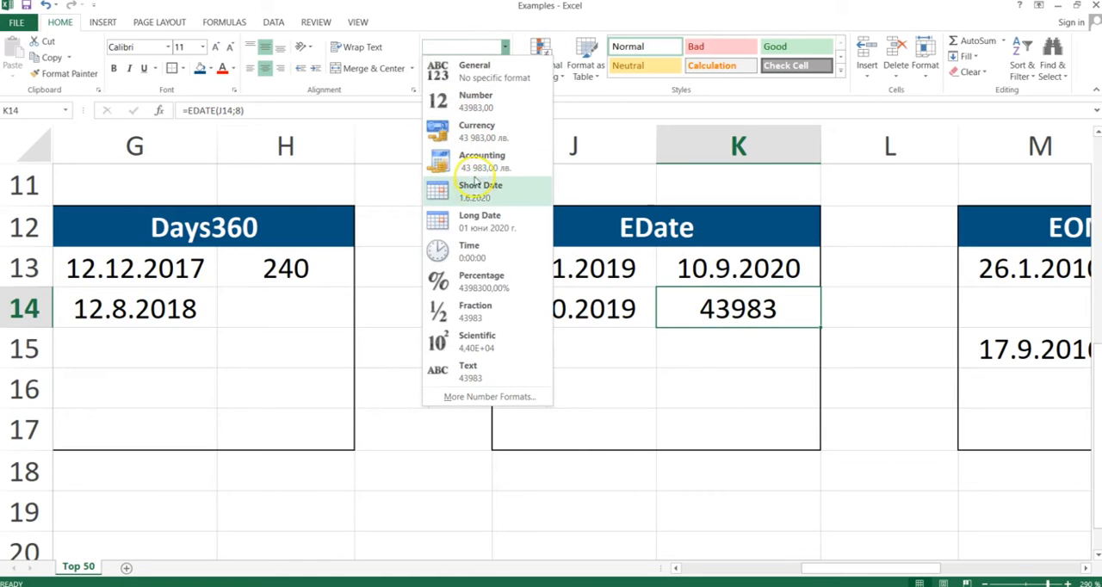
pyautogui.click(472, 191)
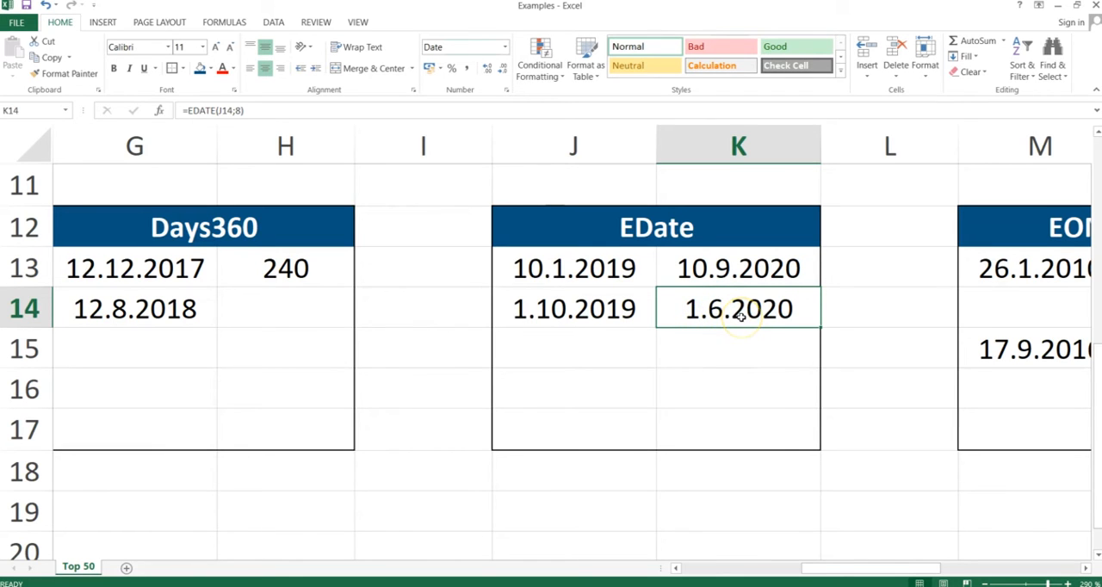
# Step: Switch to the PowerPoint slide show, advance it to the EOMonth slide and return to the Excel workbook
pyautogui.hotkey('alt', 'Tab')
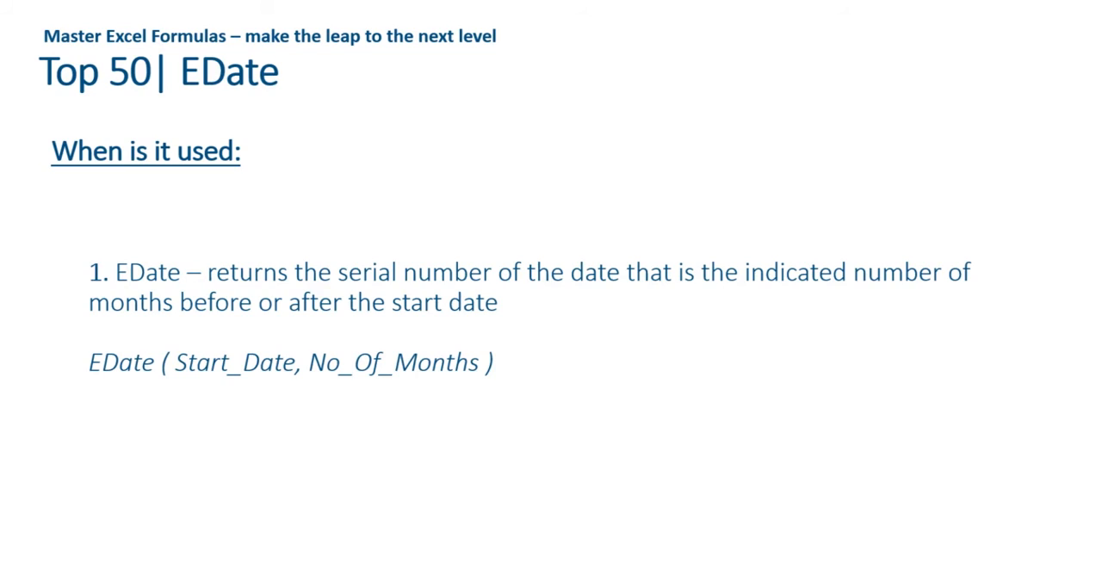
pyautogui.press('Right')
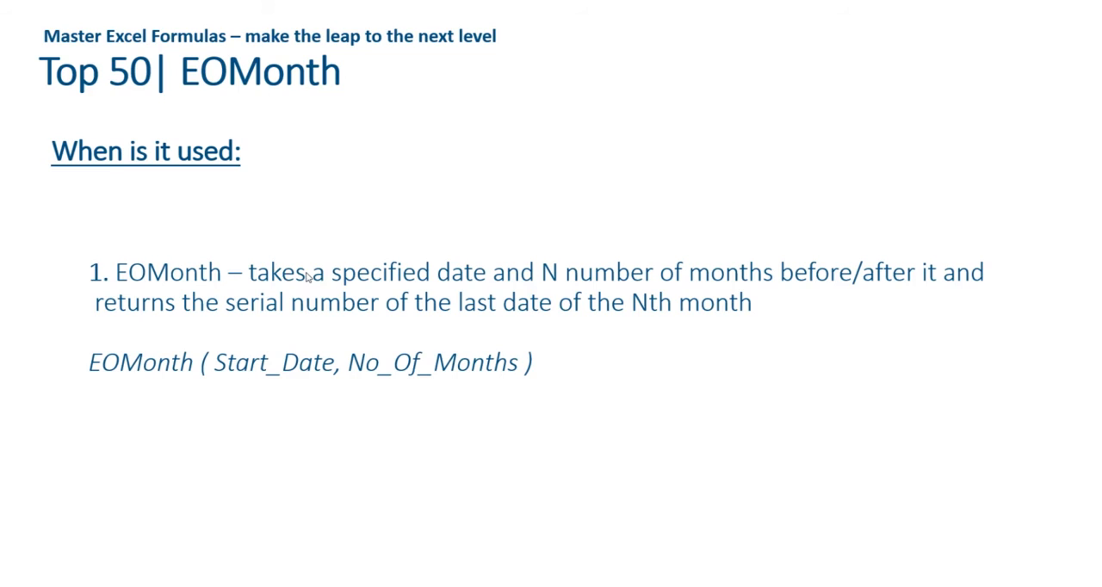
pyautogui.press('Right')
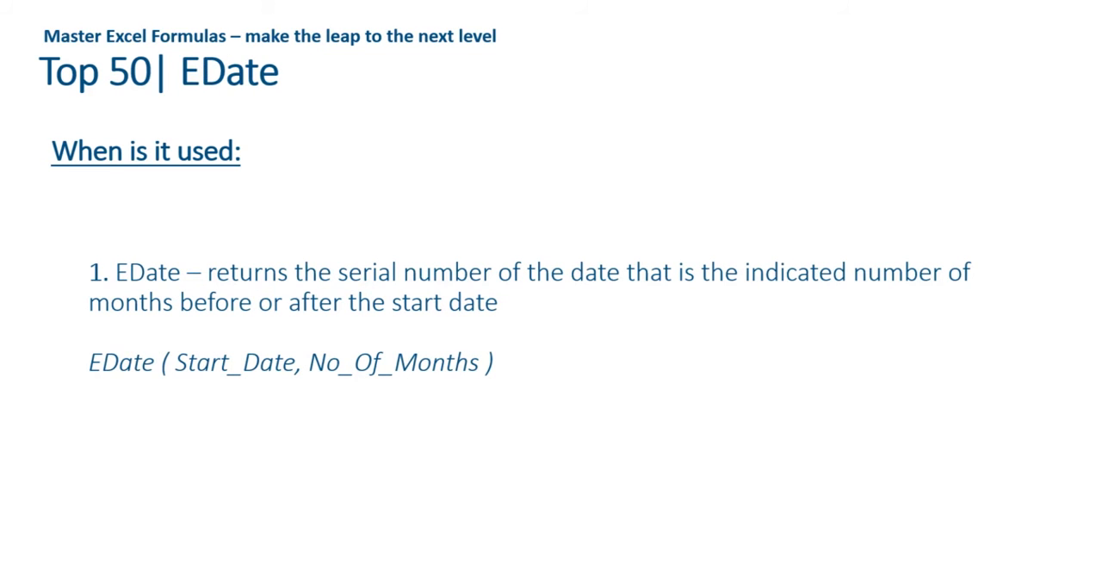
pyautogui.press('Left')
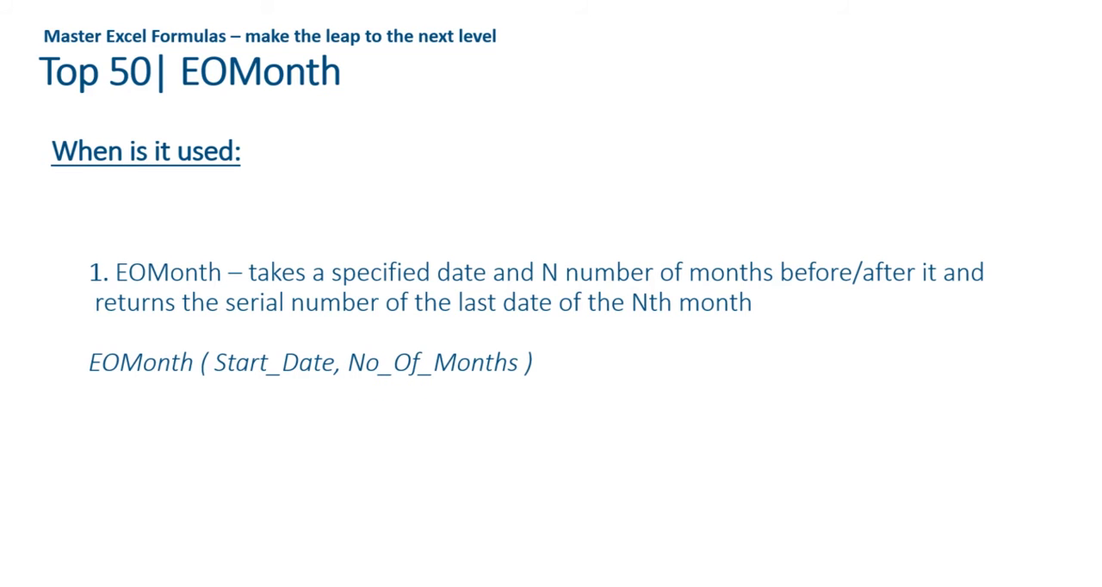
pyautogui.hotkey('alt', 'Tab')
# Step: Enter the formula =EOMONTH(M13;3) in cell N13 to get the last day of the month three months after the start date
pyautogui.press('Right')
pyautogui.press('Right')
pyautogui.press('Right')
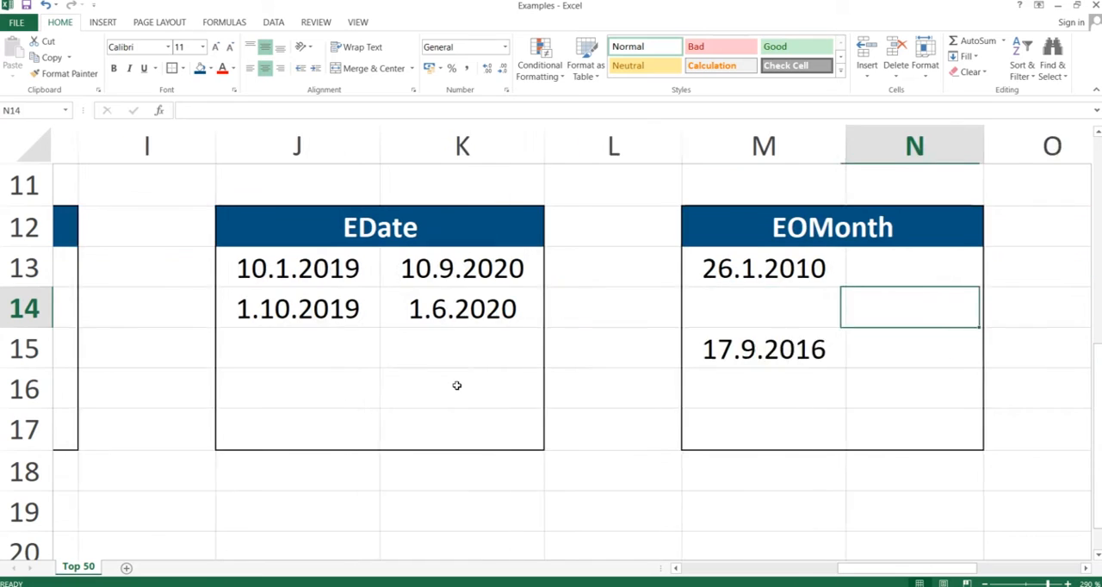
pyautogui.press('Up')
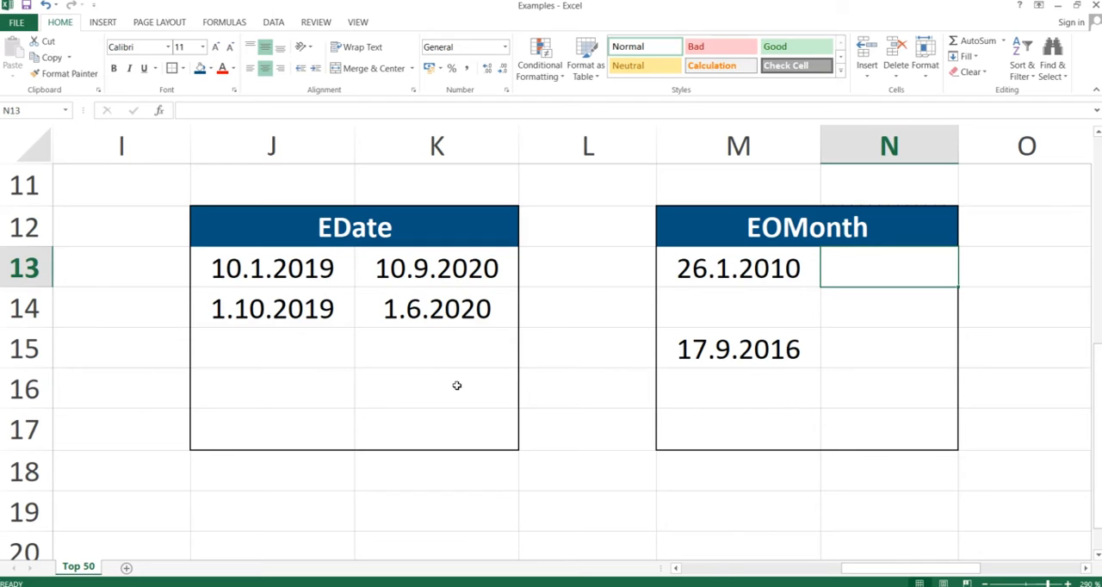
pyautogui.write('=')
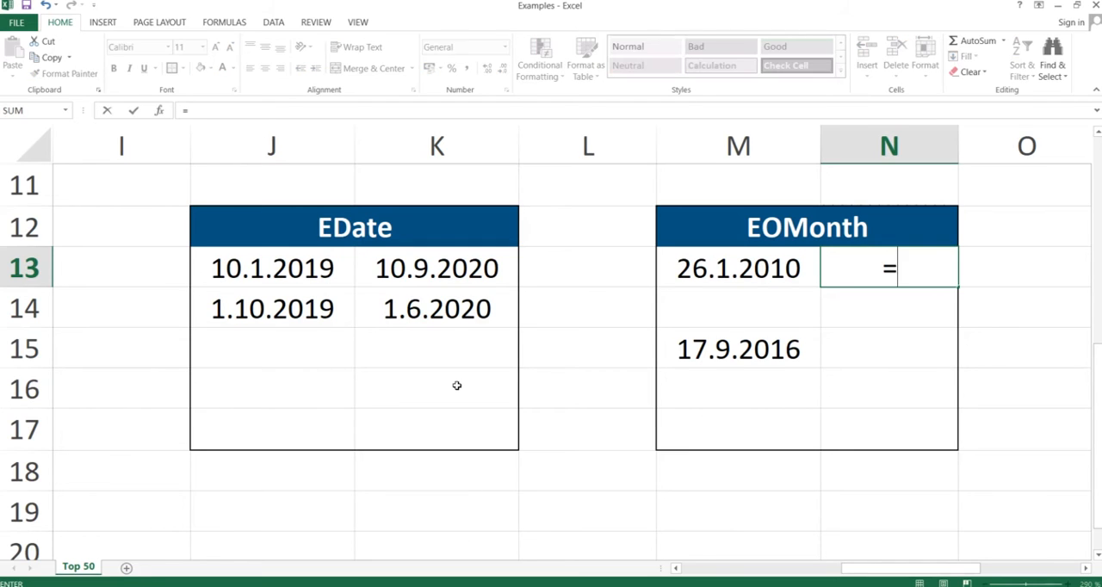
pyautogui.write('d')
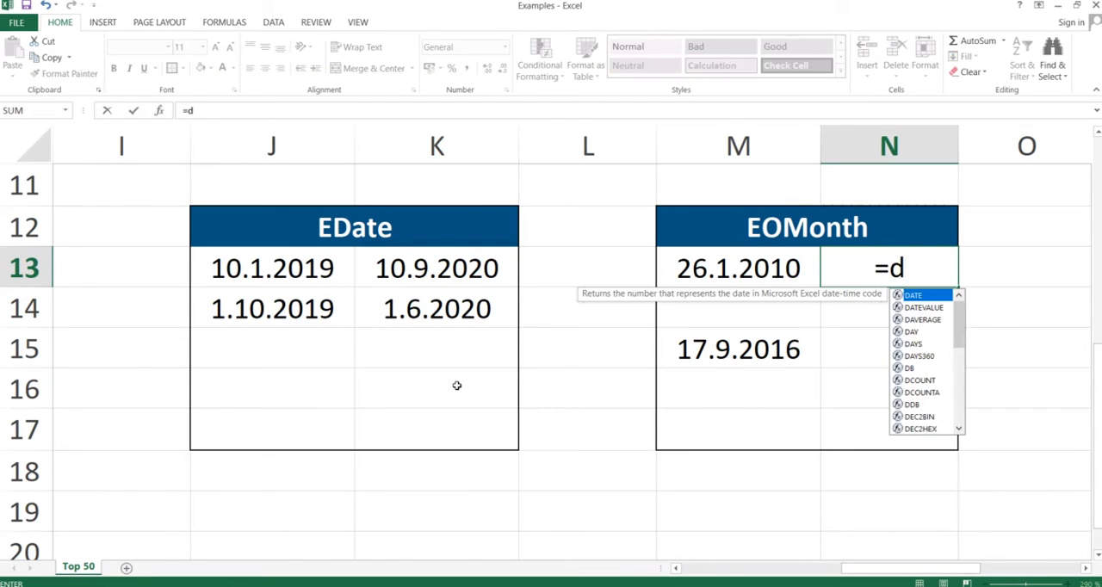
pyautogui.press('BackSpace')
pyautogui.write('eomonth')
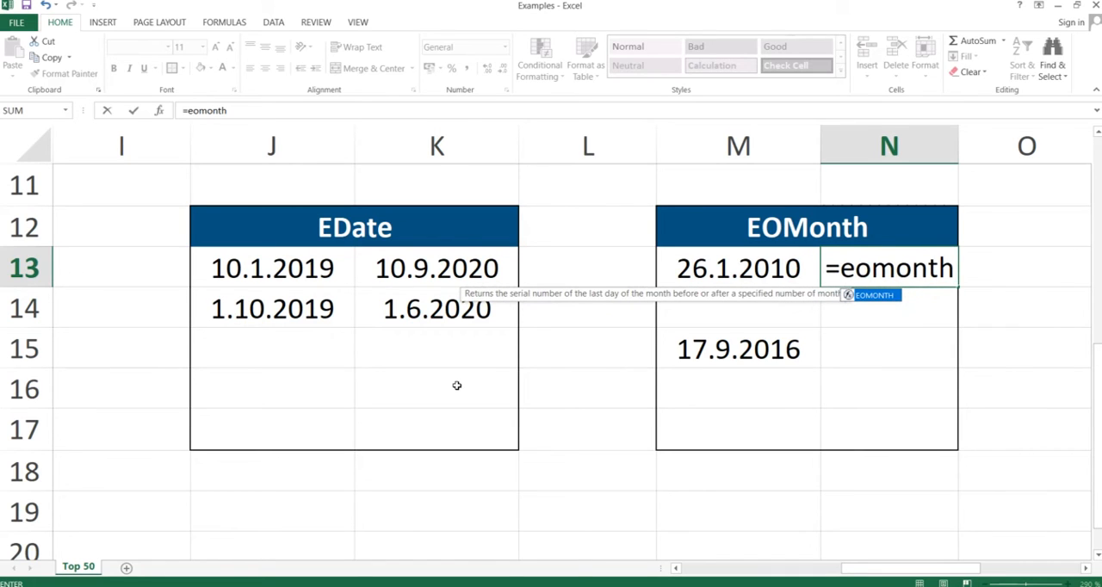
pyautogui.write('(')
pyautogui.press('Left')
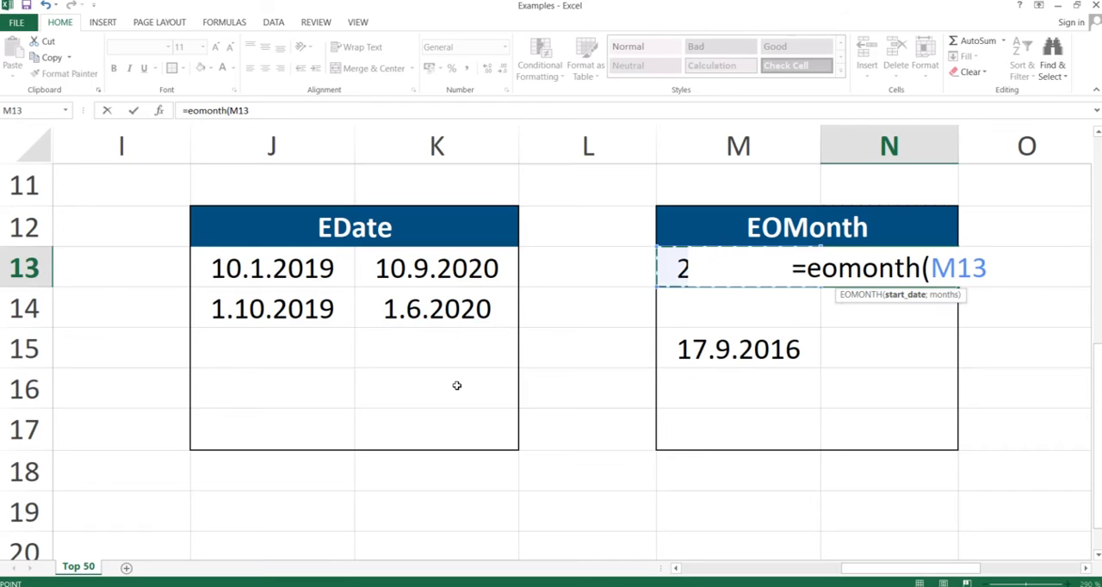
pyautogui.write(';')
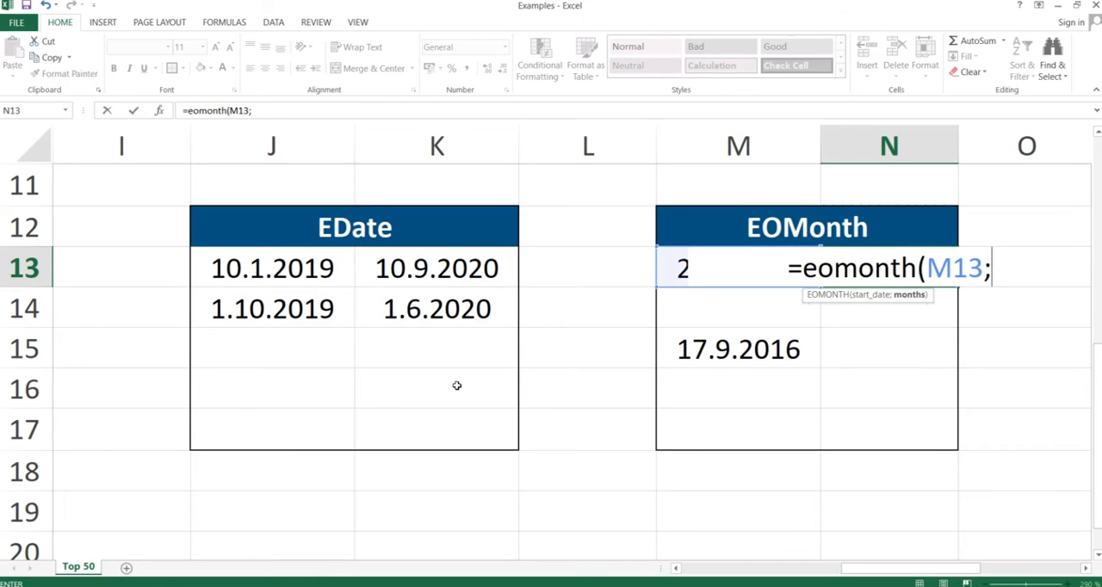
pyautogui.write('3')
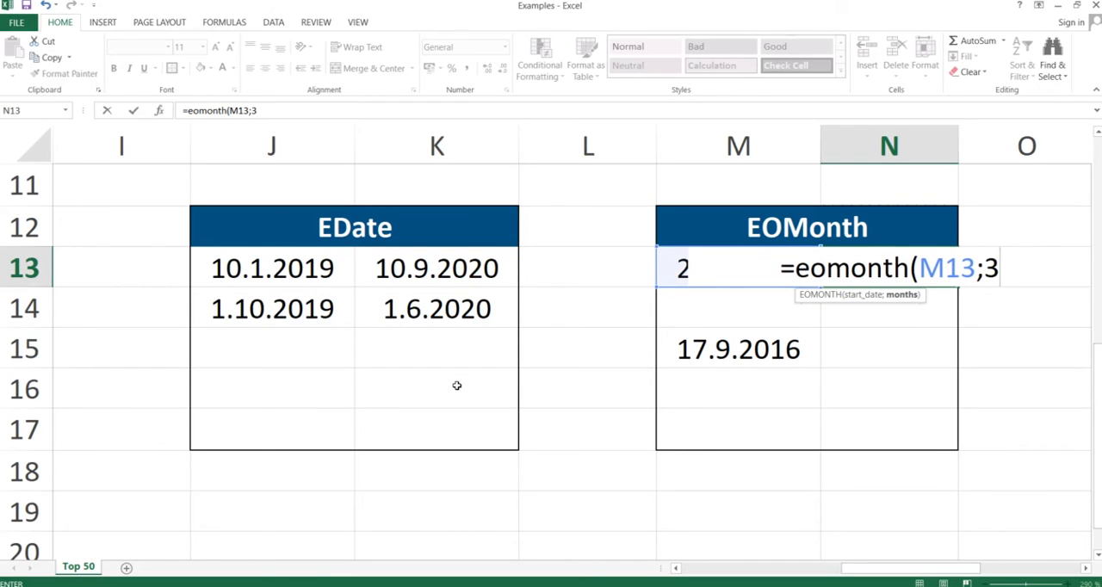
pyautogui.write(')')
pyautogui.press('Return')
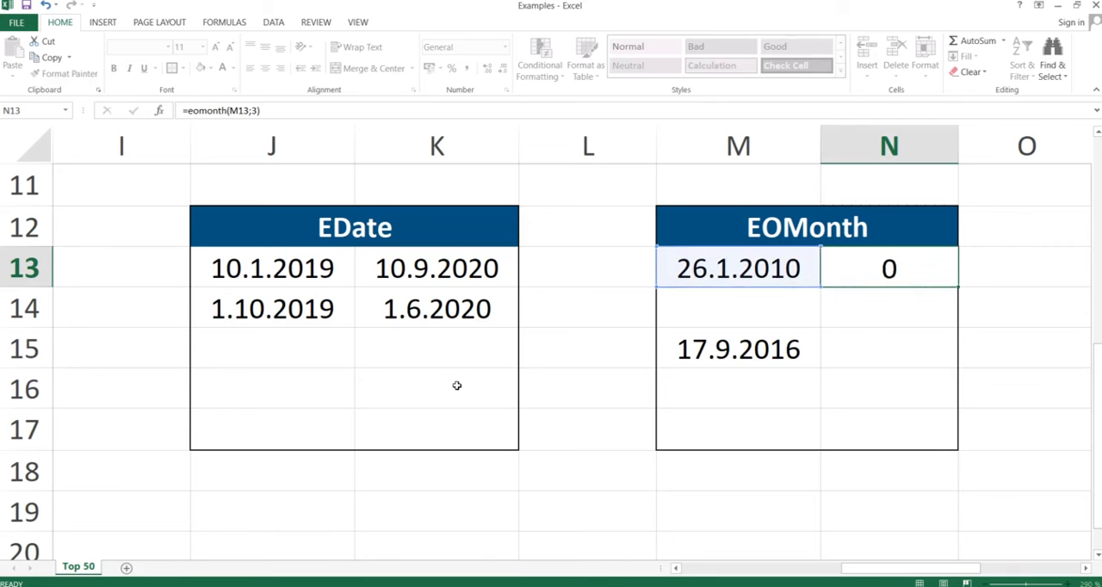
# Step: Format the EOMONTH result in cell N13 as Short Date
pyautogui.click(878, 274)
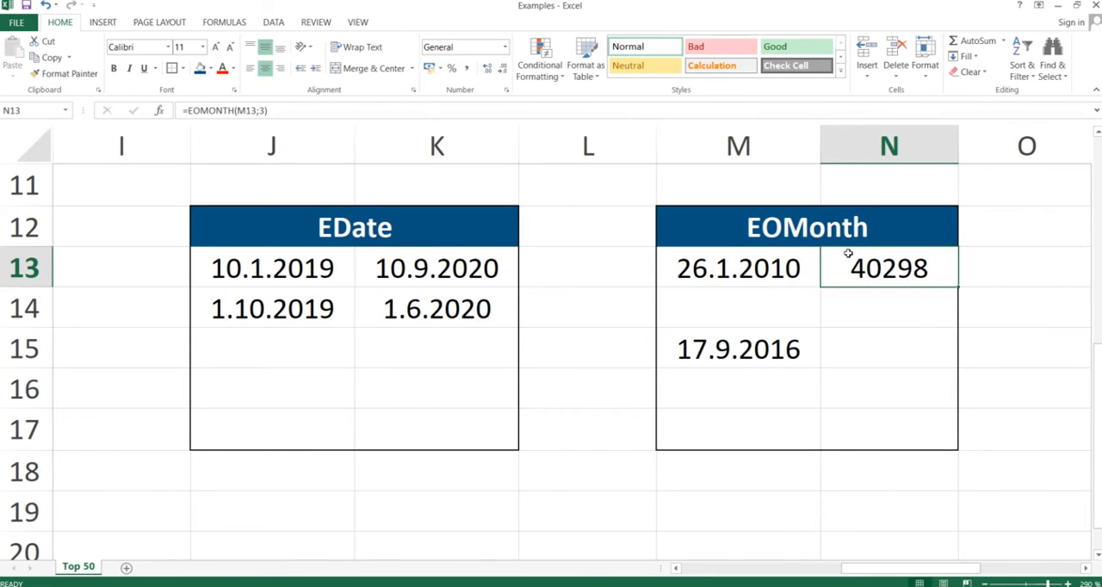
pyautogui.click(505, 46)
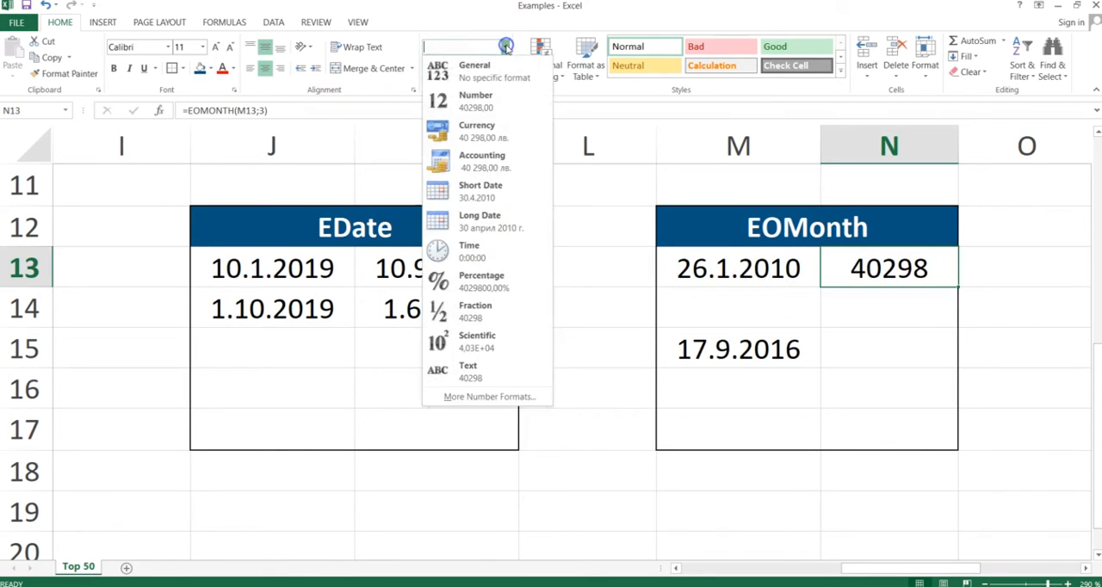
pyautogui.click(482, 186)
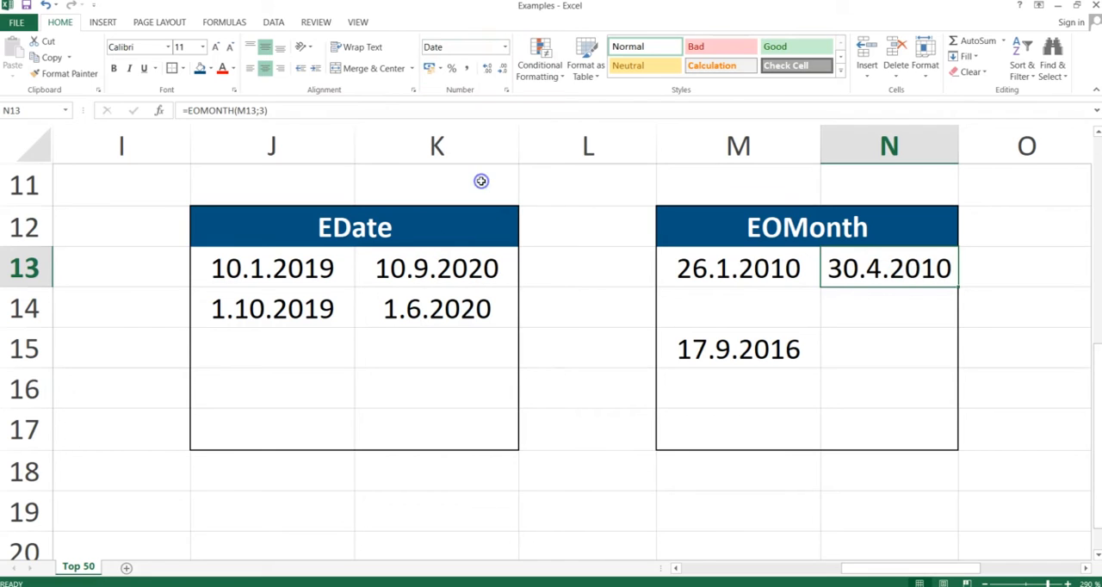
# Step: Examine the EOMONTH formula in cell N13 and its start date and months arguments, leaving the formula as it is
pyautogui.doubleClick(890, 270)
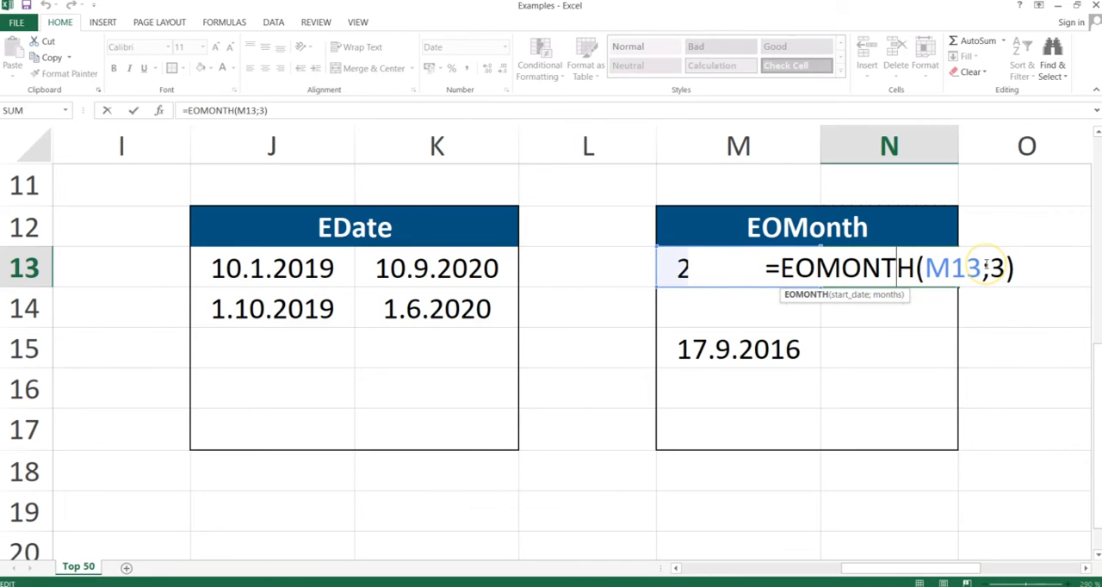
pyautogui.press('Return')
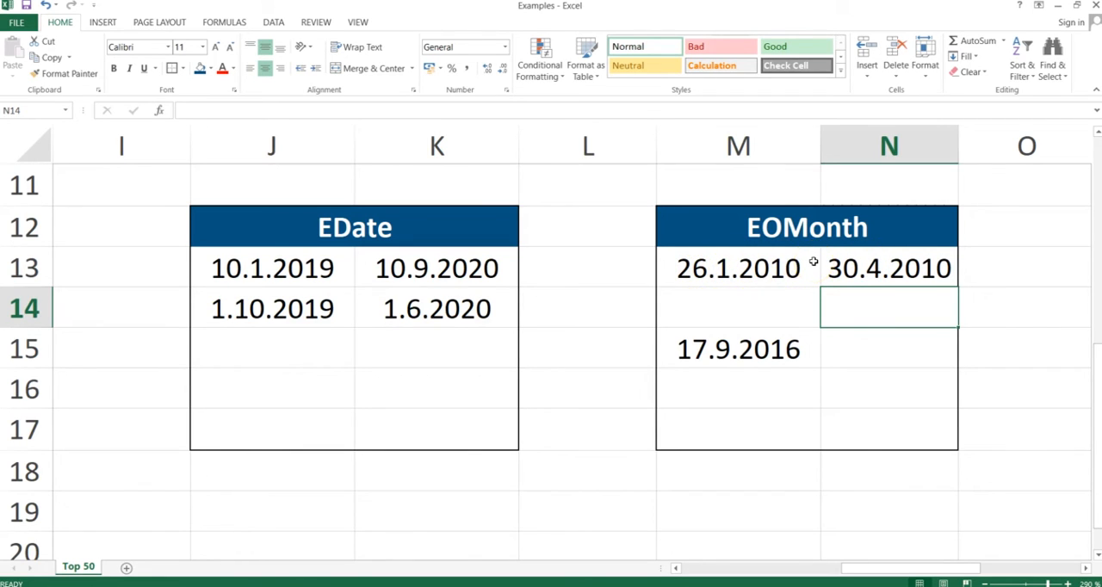
pyautogui.doubleClick(861, 268)
pyautogui.press('Return')
# Step: Enter the formula =EOMONTH(M15;12) in cell N15 to get the last day of the month twelve months after the start date
pyautogui.click(856, 347)
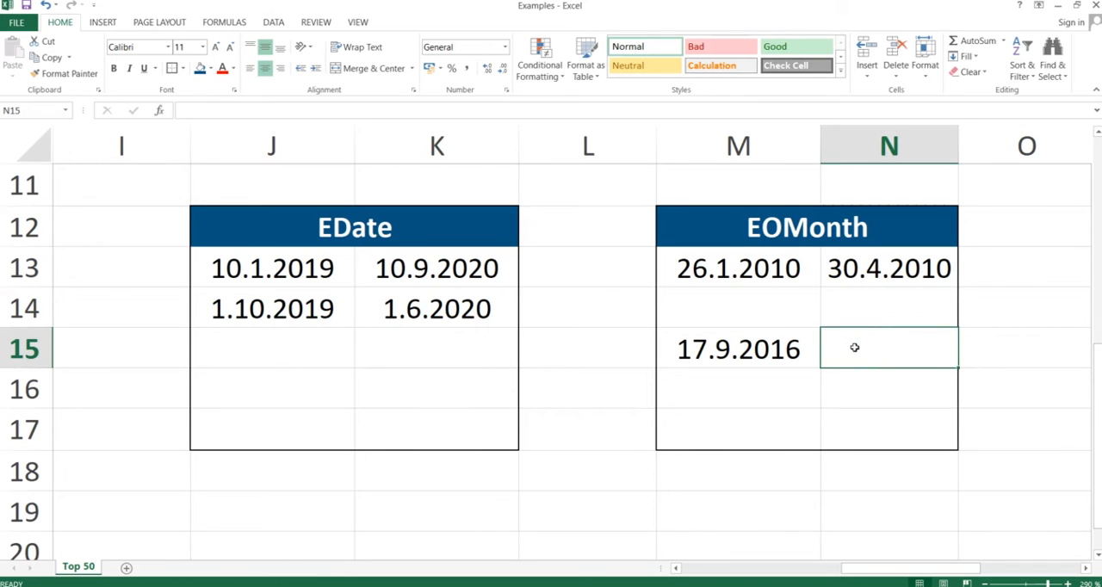
pyautogui.doubleClick(855, 347)
pyautogui.write('=')
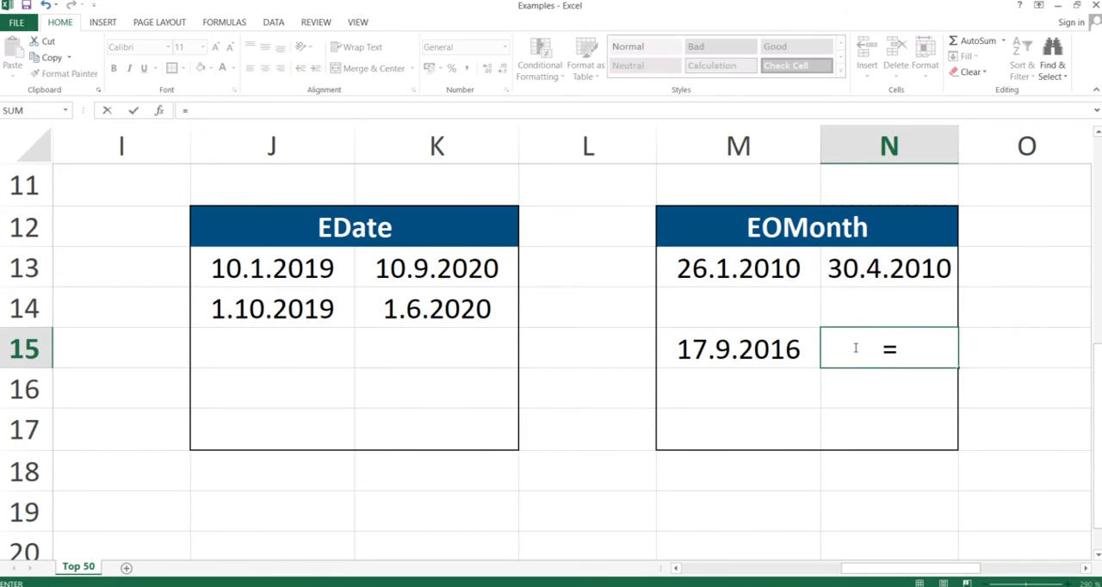
pyautogui.write('eomonth(')
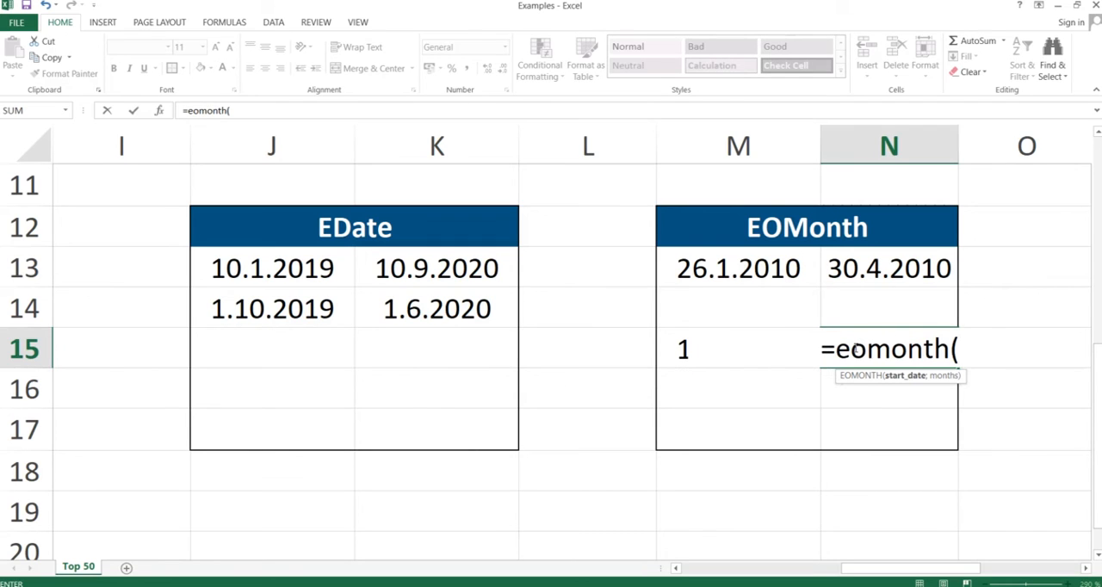
pyautogui.press('Left')
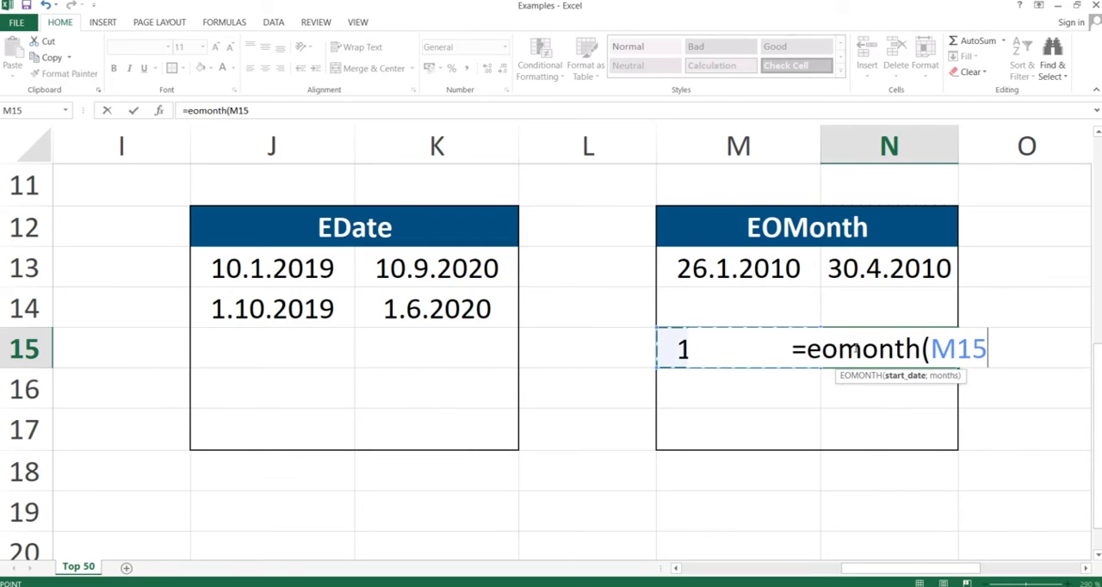
pyautogui.write(';')
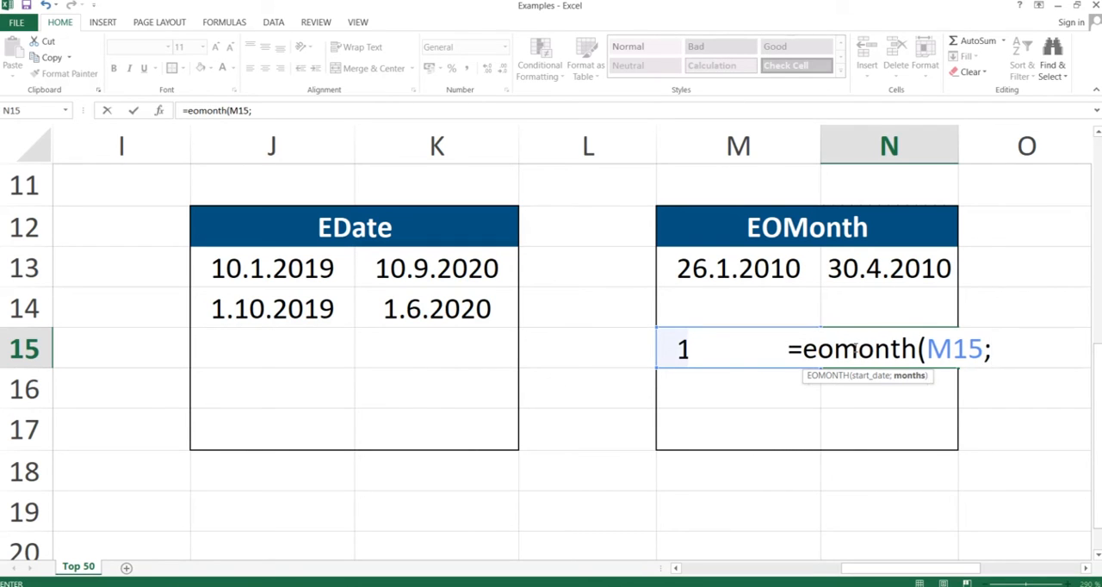
pyautogui.write('12)')
pyautogui.press('Return')
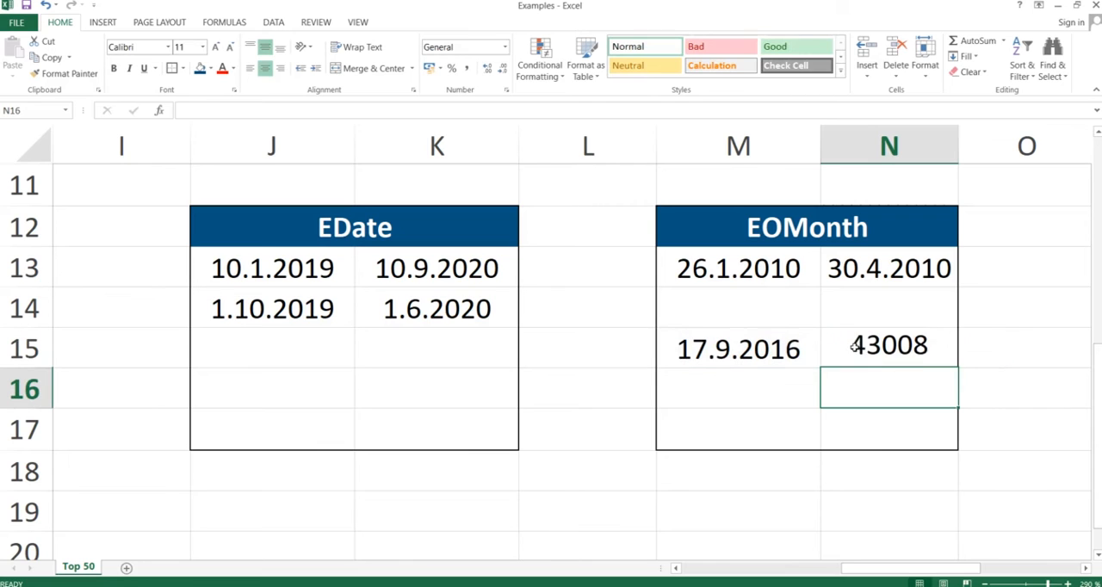
# Step: Format the EOMONTH result in cell N15 as Short Date
pyautogui.click(874, 347)
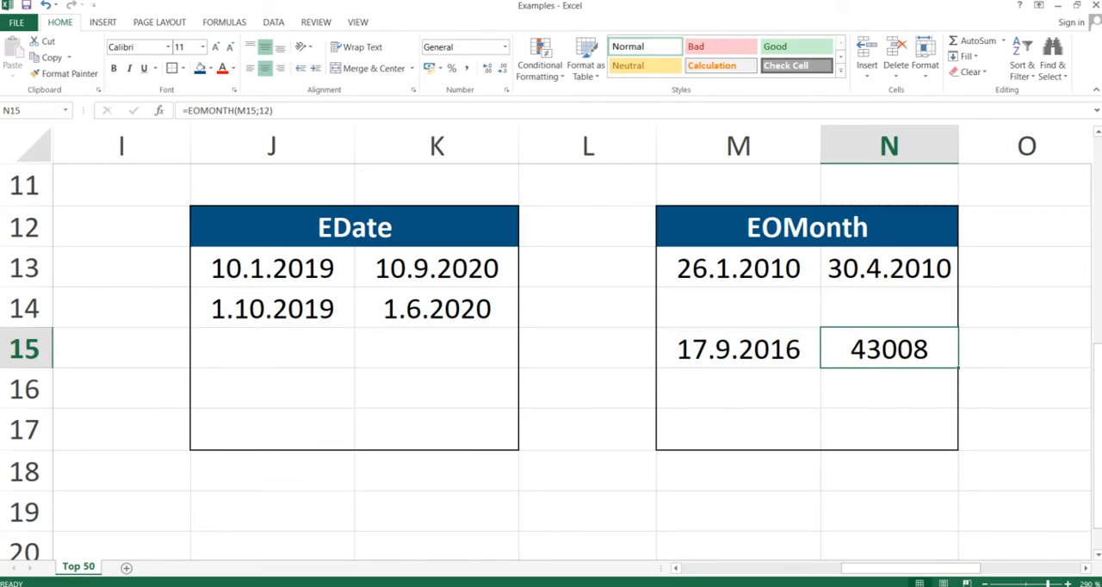
pyautogui.click(505, 48)
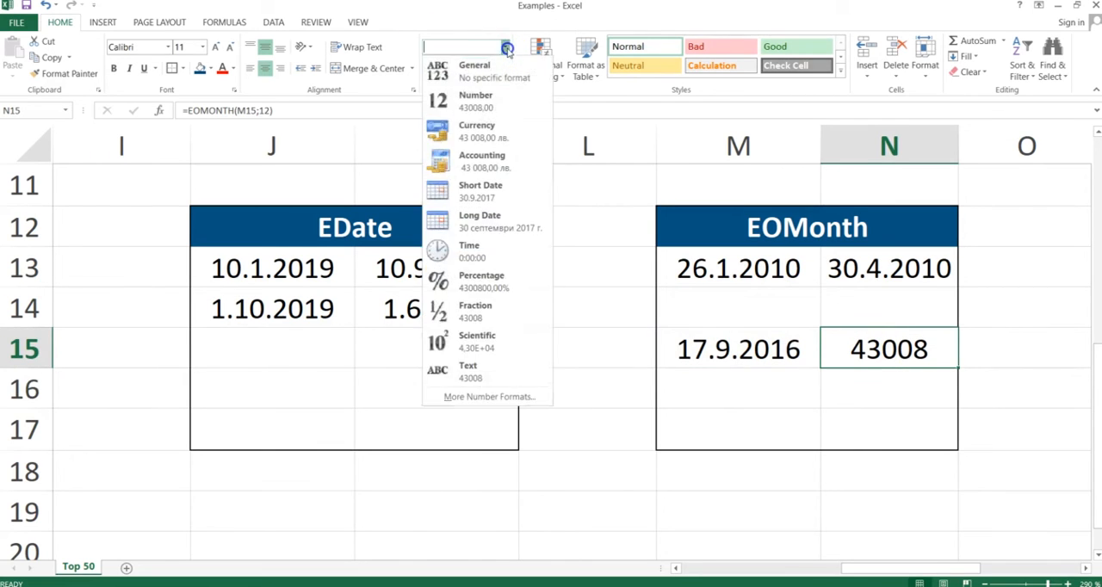
pyautogui.click(466, 188)
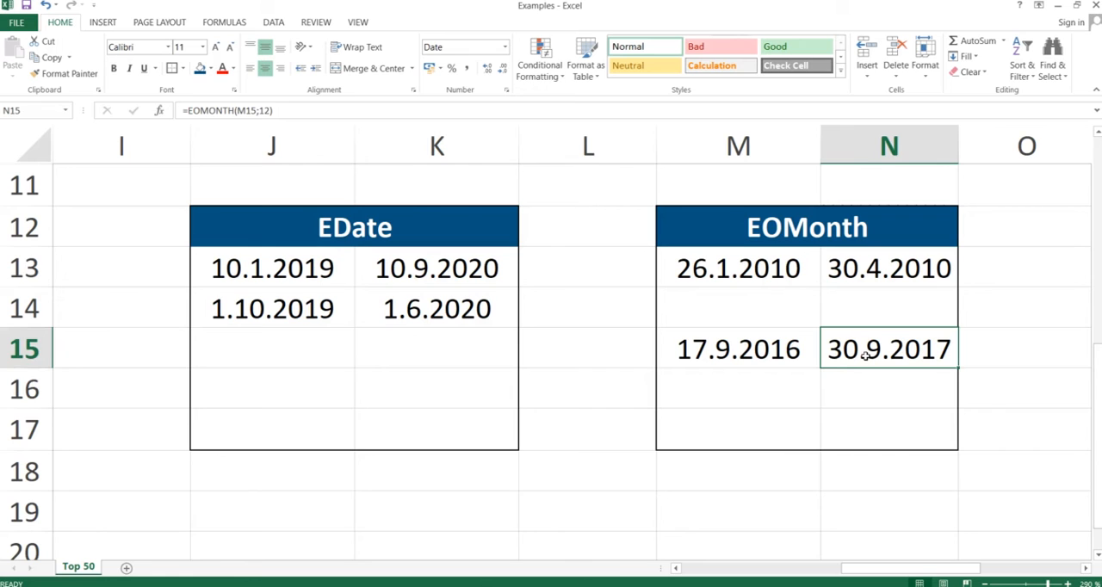
# Step: Switch to the PowerPoint slide show, advance it to the Workday slide and return to the Excel workbook
pyautogui.hotkey('alt', 'Tab')
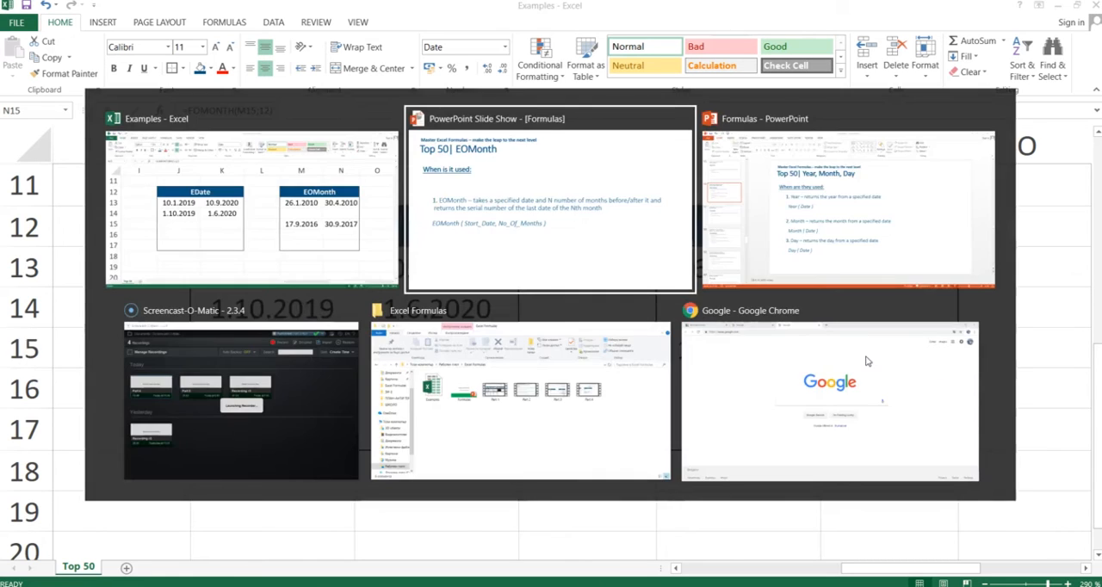
pyautogui.press('Right')
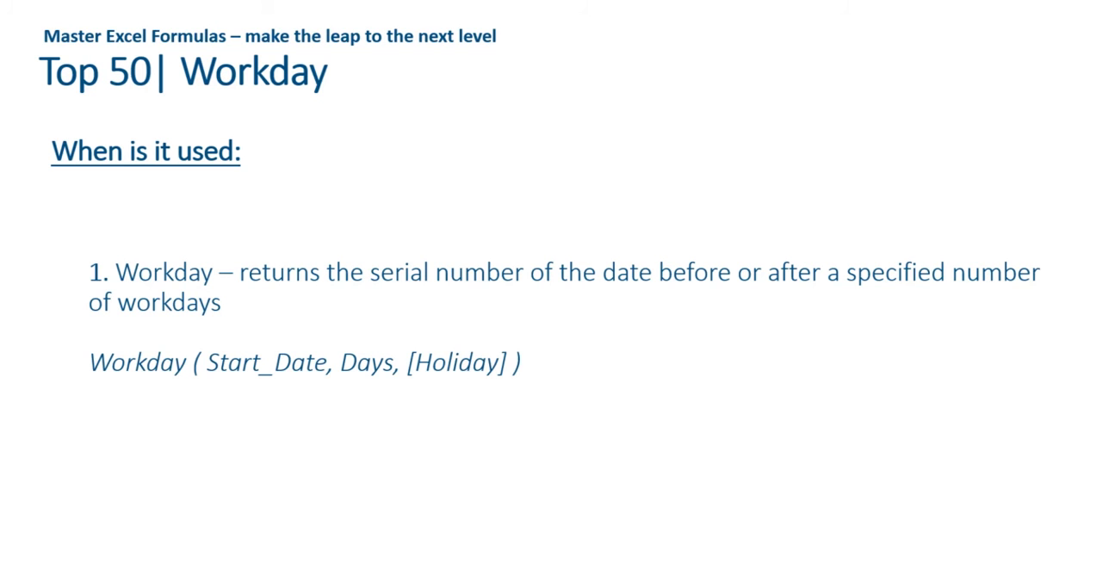
pyautogui.hotkey('alt', 'Tab')
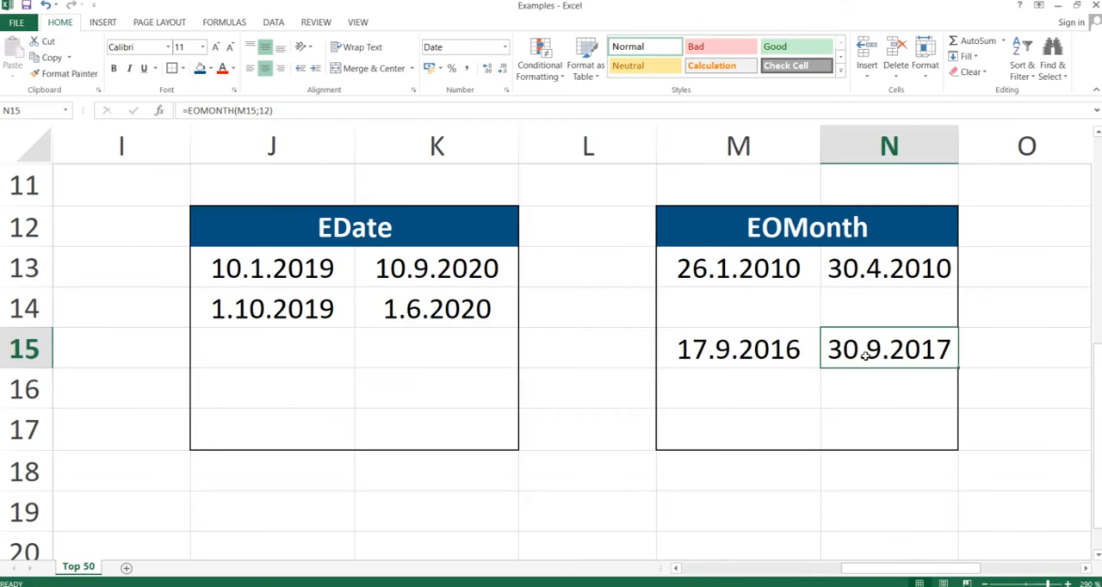
# Step: Clear the existing content of cell Q13 in the Workday table
pyautogui.press('Right')
pyautogui.press('Right')
pyautogui.press('Right')
pyautogui.press('Left')
pyautogui.press('Up')
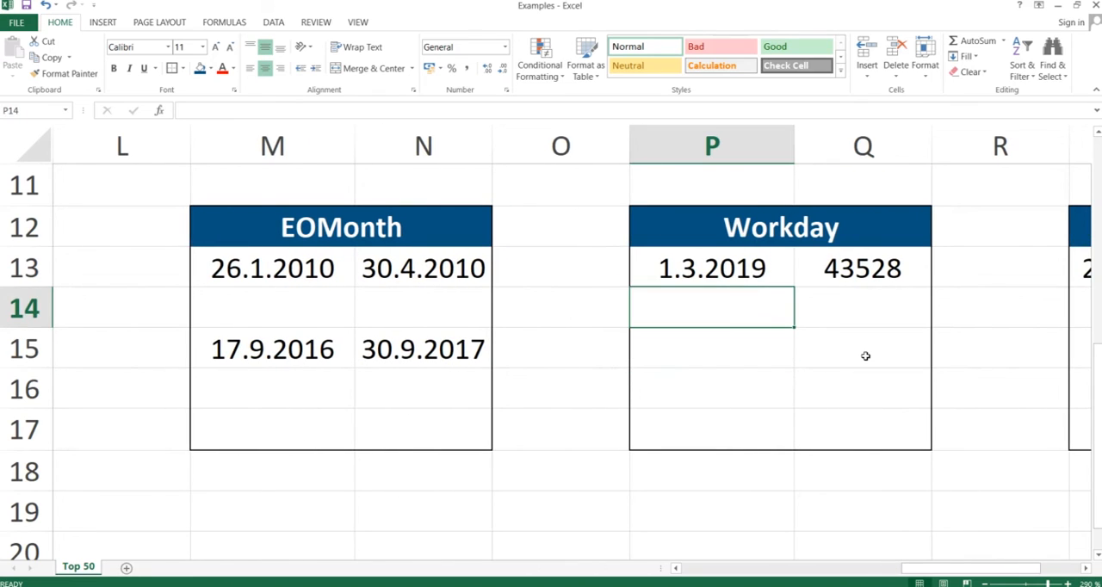
pyautogui.press('Up')
pyautogui.press('Right')
pyautogui.press('Delete')
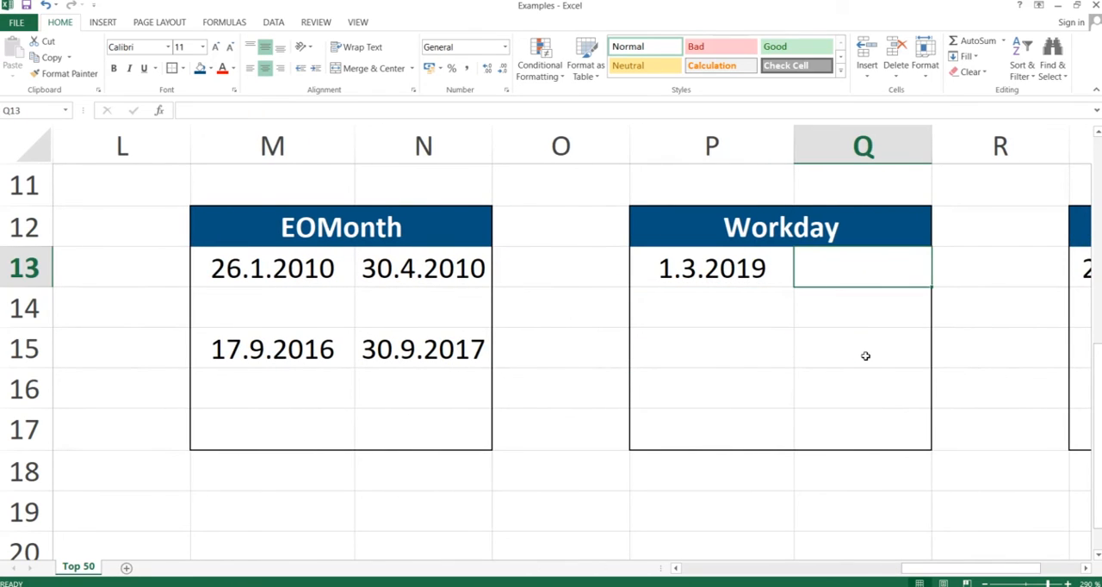
# Step: Enter the formula =WORKDAY(P13;1) in cell Q13 to get the date one workday after the start date
pyautogui.write('=work')
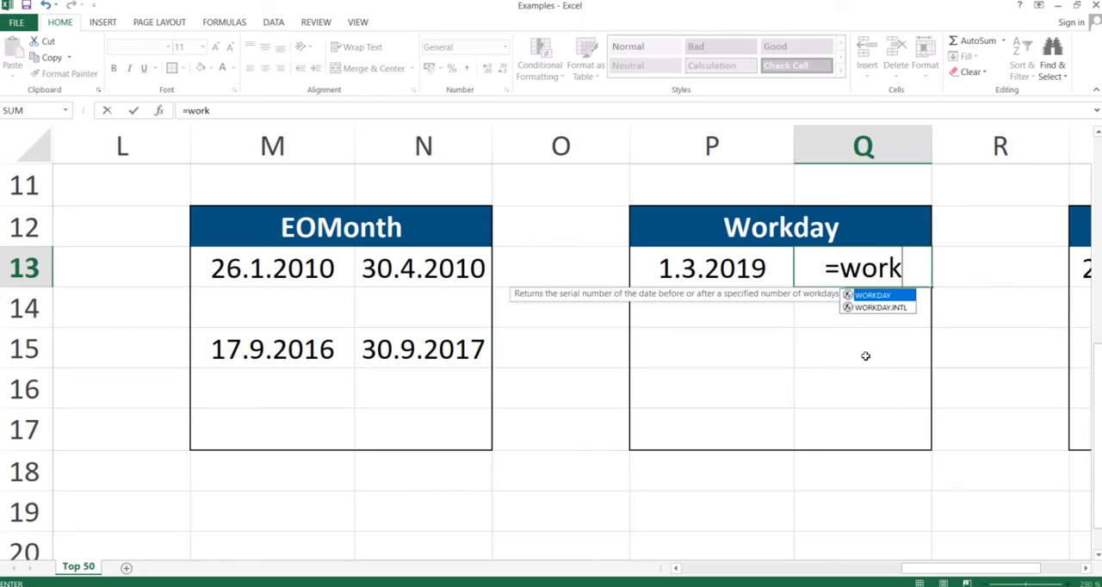
pyautogui.write('day(')
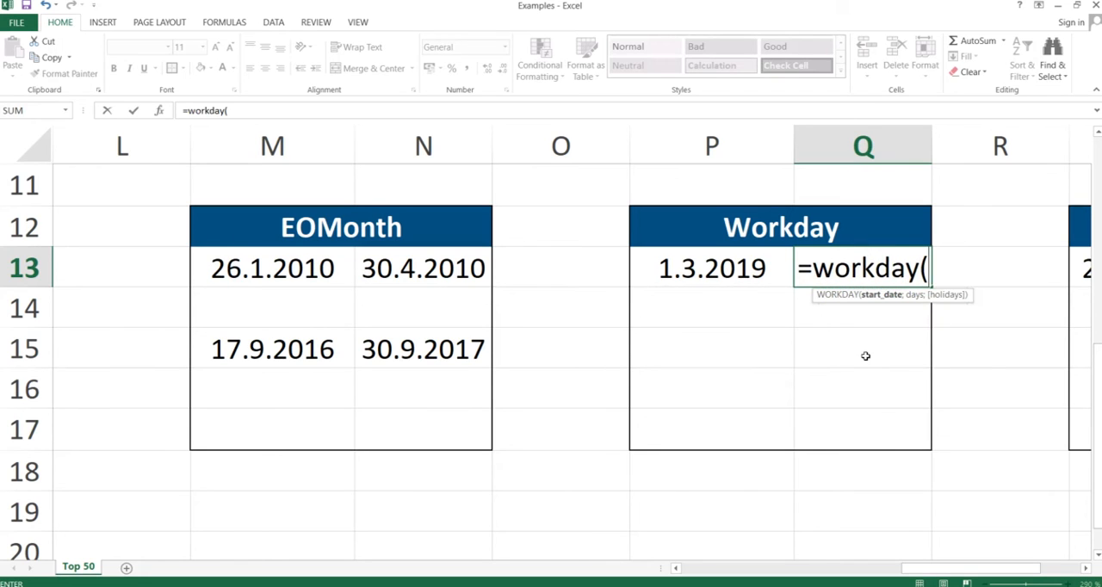
pyautogui.press('Left')
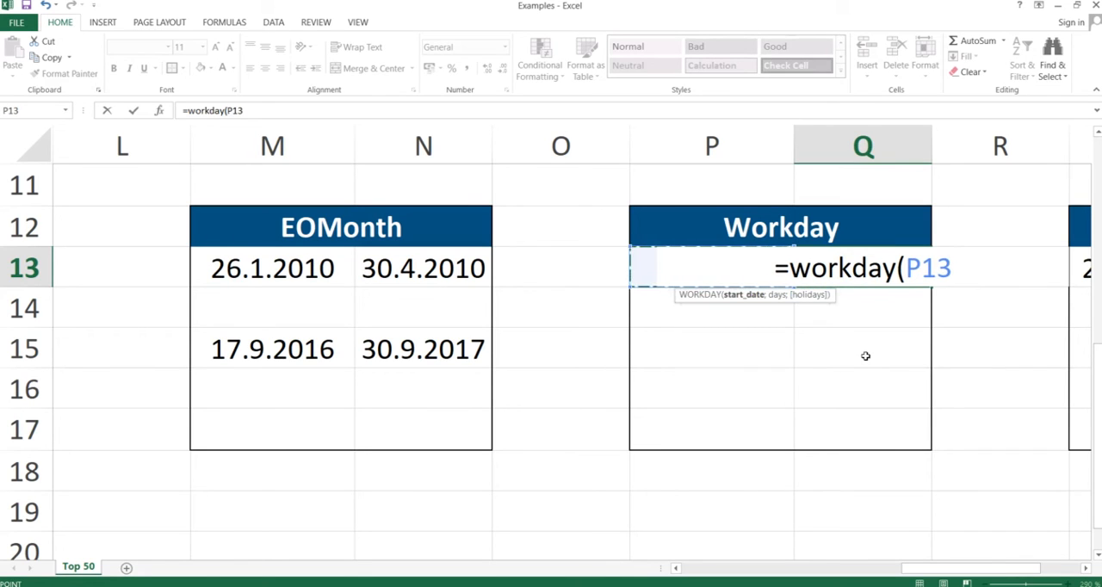
pyautogui.write(';')
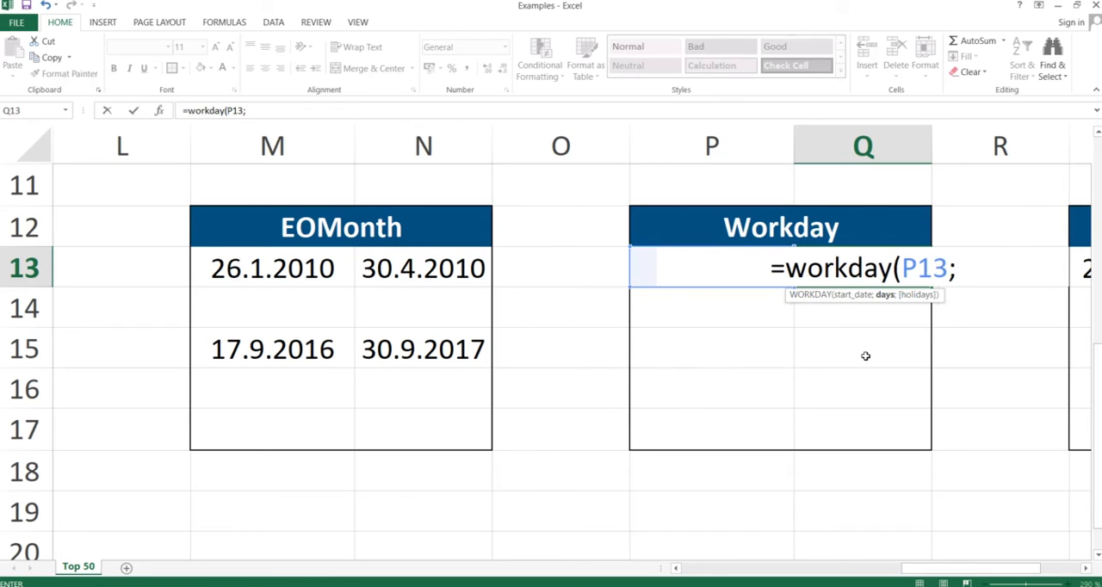
pyautogui.write('1')
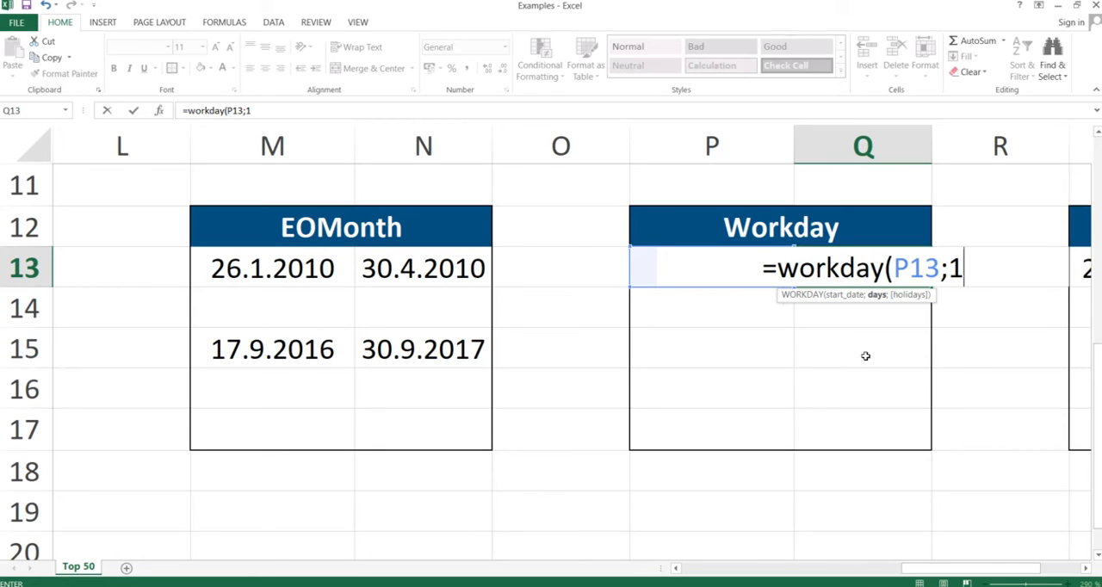
pyautogui.write(')')
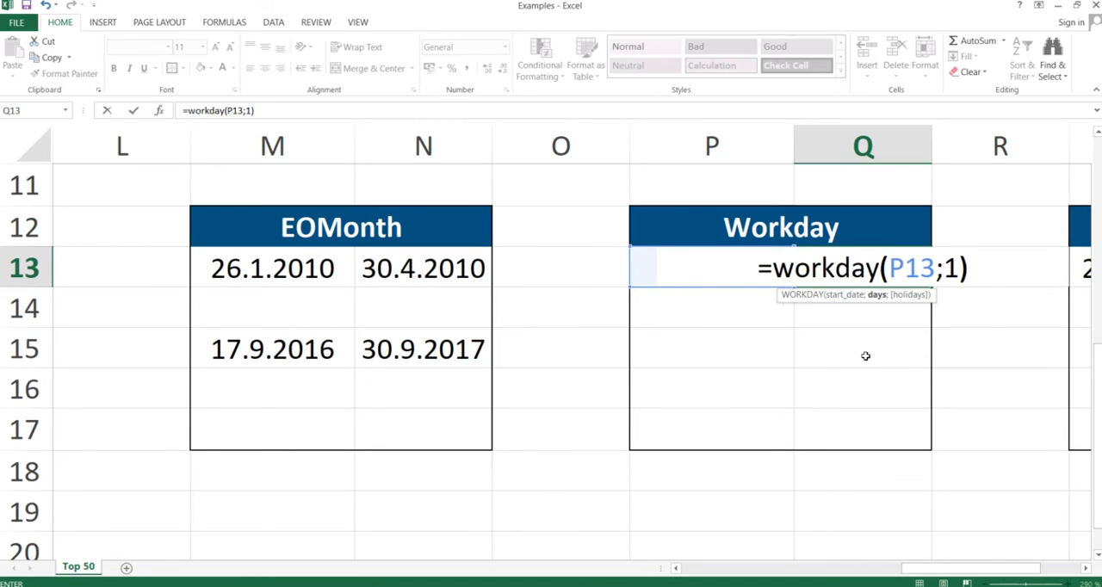
pyautogui.press('Return')
# Step: Format the WORKDAY result in cell Q13 as Short Date
pyautogui.press('Up')
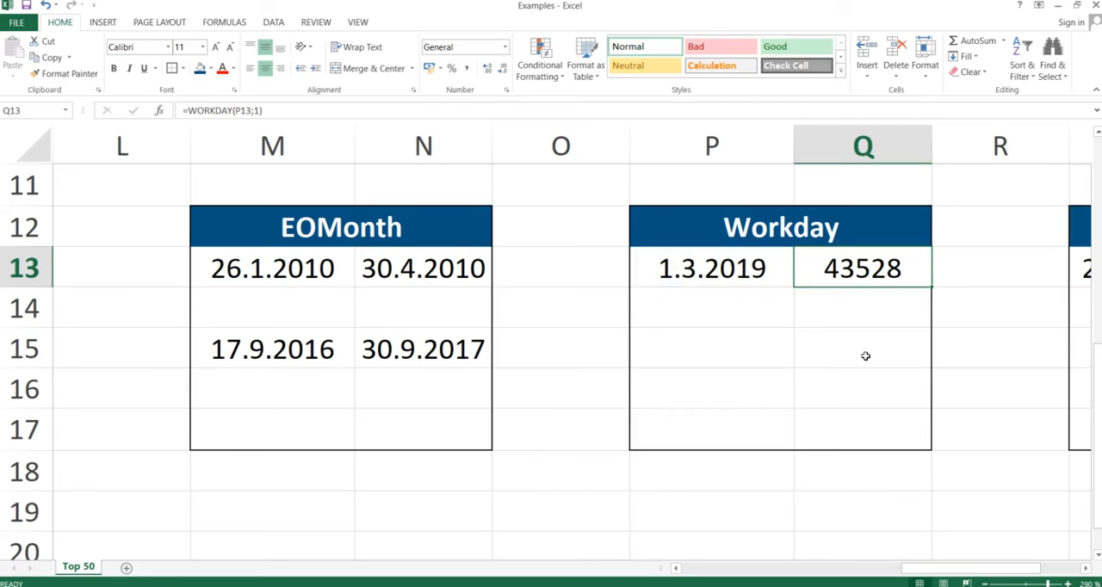
pyautogui.click(505, 47)
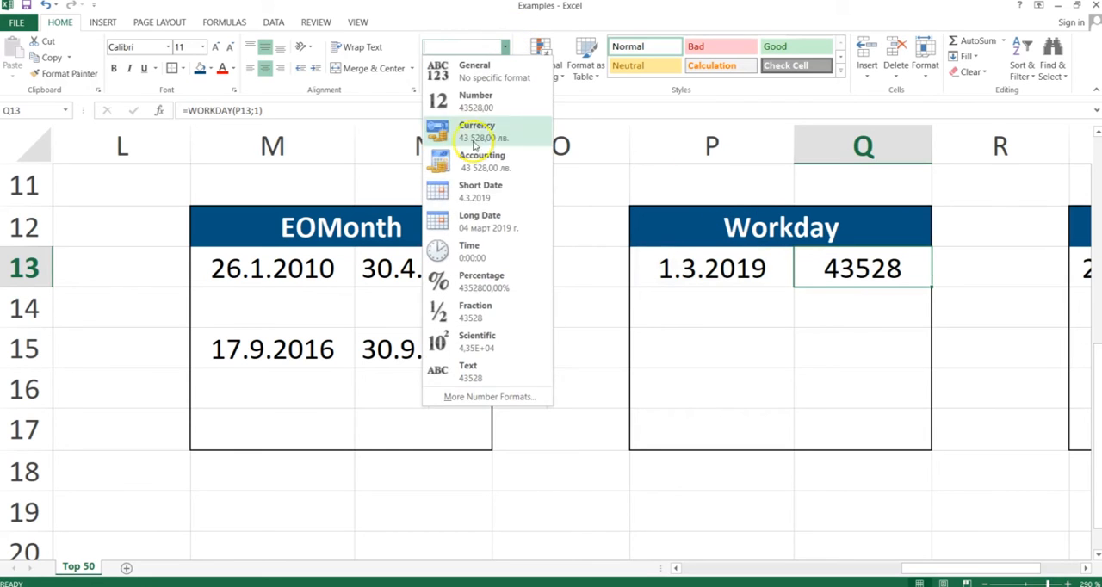
pyautogui.click(467, 187)
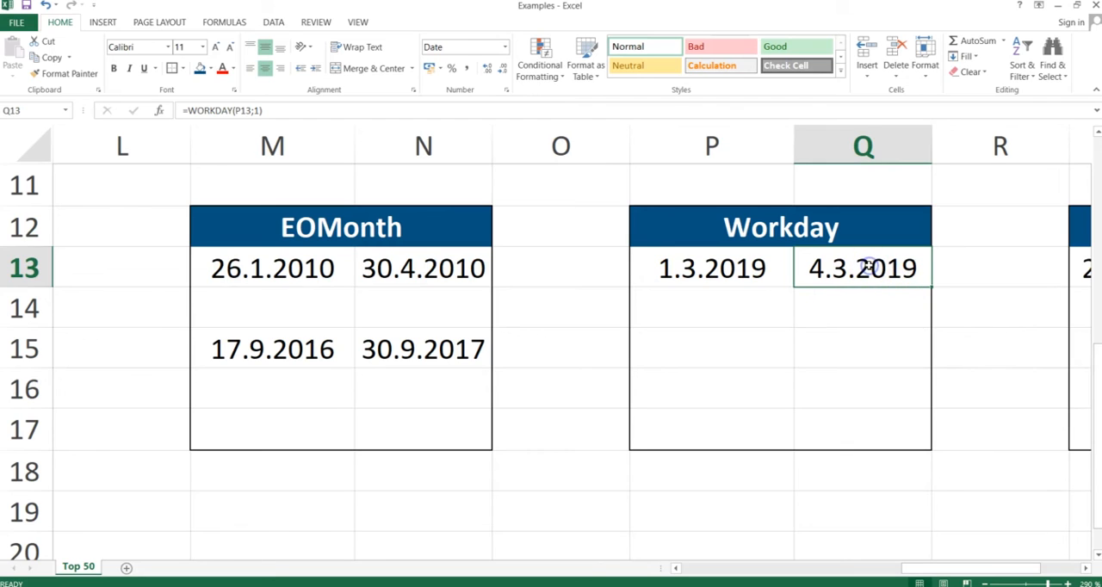
# Step: Compare the start date in P13 with the result in Q13 and examine the days argument of the WORKDAY formula
pyautogui.press('Left')
pyautogui.press('Right')
pyautogui.press('Left')
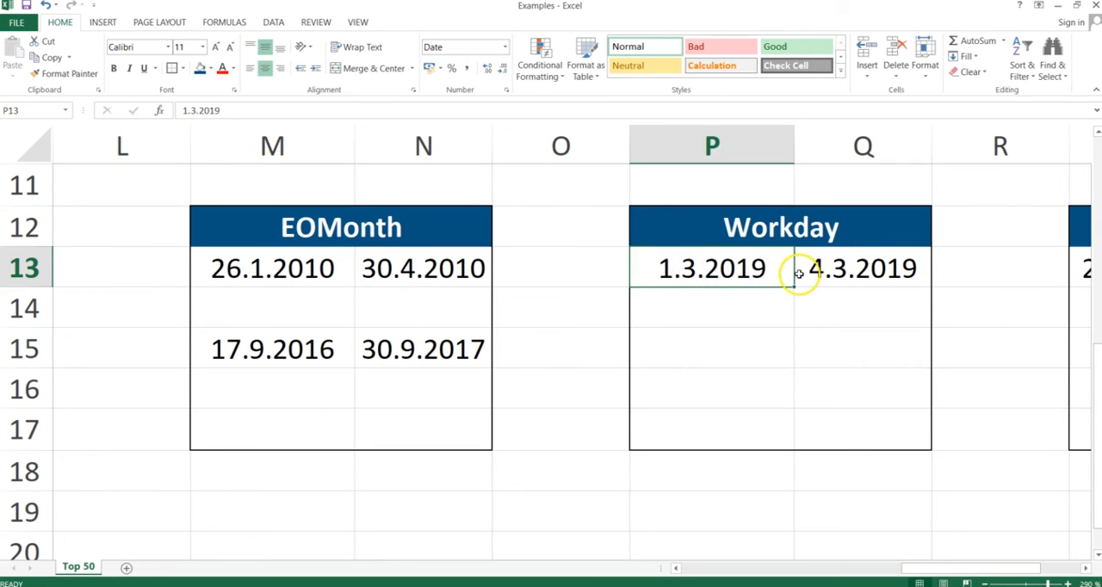
pyautogui.doubleClick(830, 271)
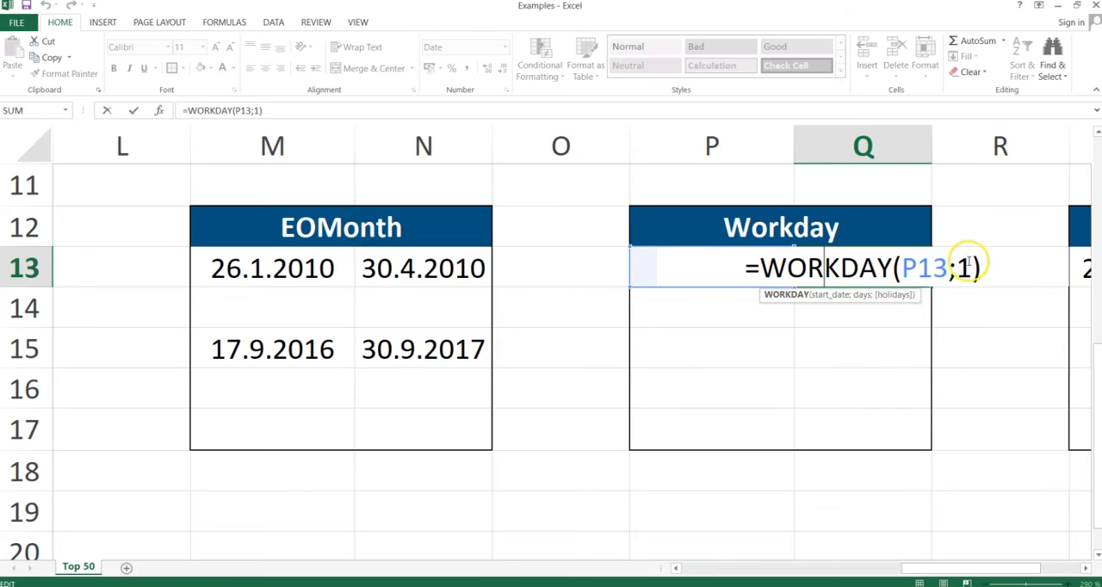
pyautogui.click(962, 268)
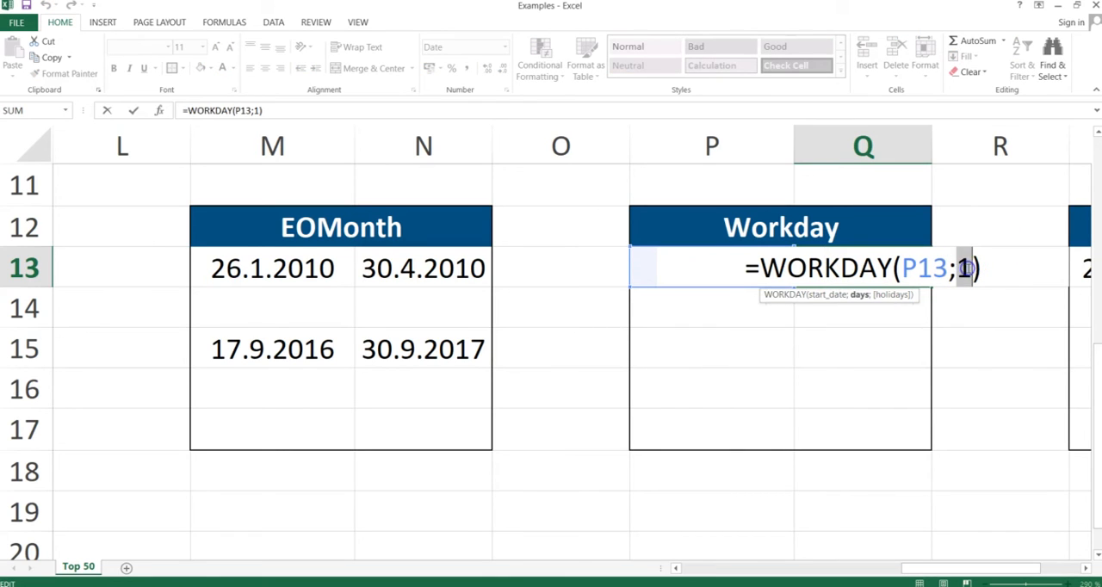
pyautogui.press('Return')
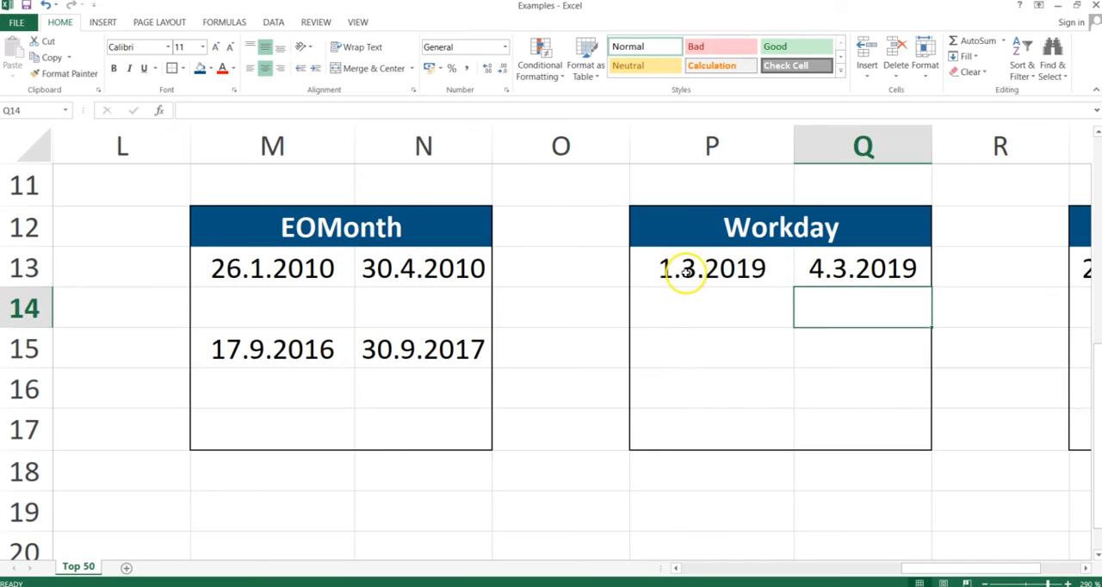
pyautogui.click(684, 269)
pyautogui.doubleClick(861, 269)
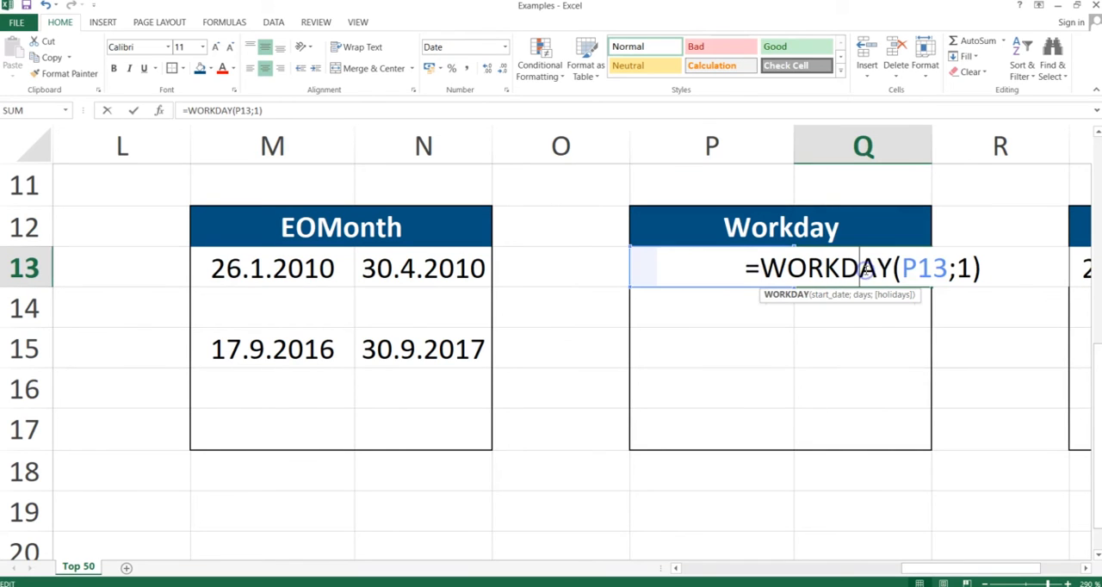
pyautogui.doubleClick(964, 269)
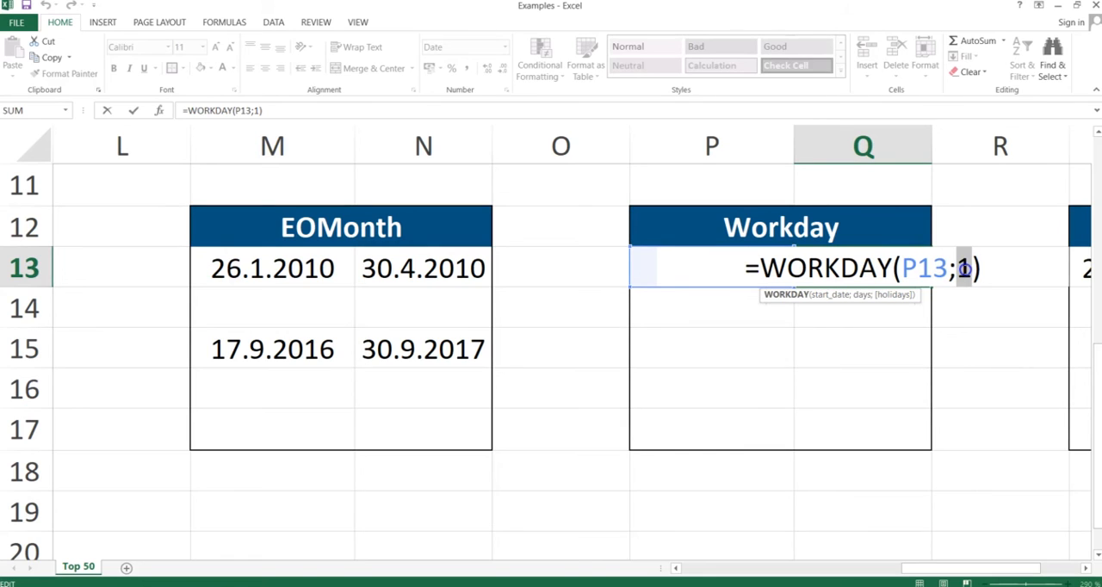
pyautogui.press('Return')
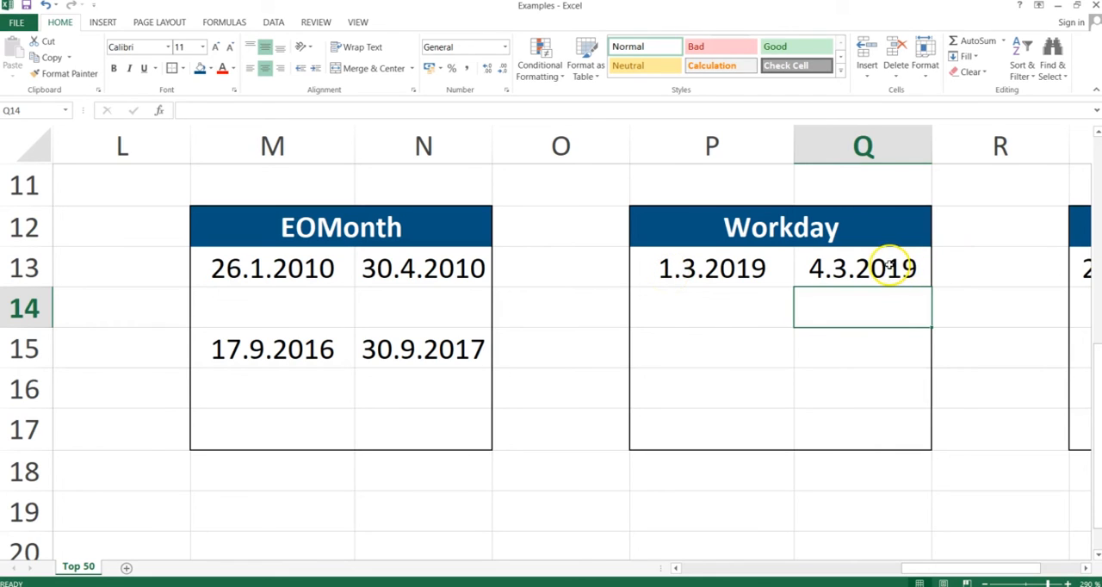
pyautogui.click(890, 267)
# Step: Switch to the PowerPoint slide show, advance it to the Yearfrac slide and return to the Excel workbook beside the Workday table
pyautogui.hotkey('alt', 'Tab')
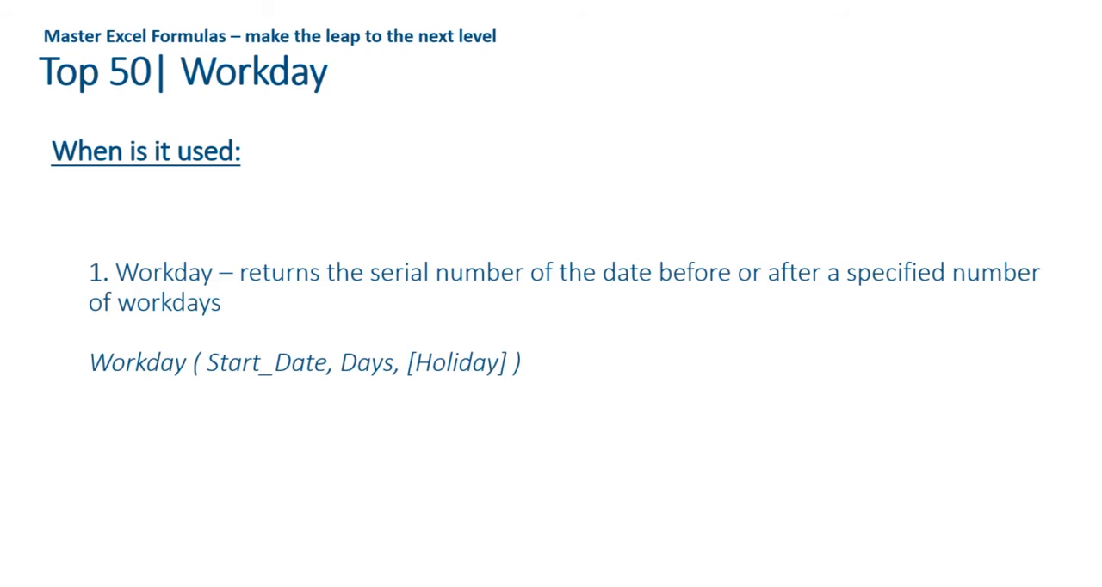
pyautogui.press('Right')
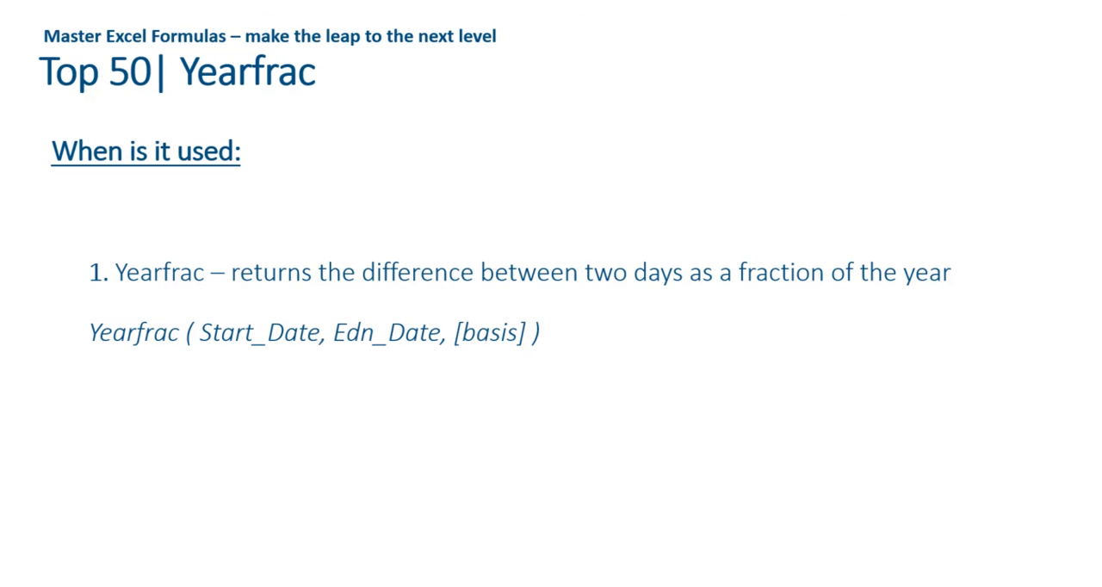
pyautogui.hotkey('alt', 'Tab')
pyautogui.press('Right')
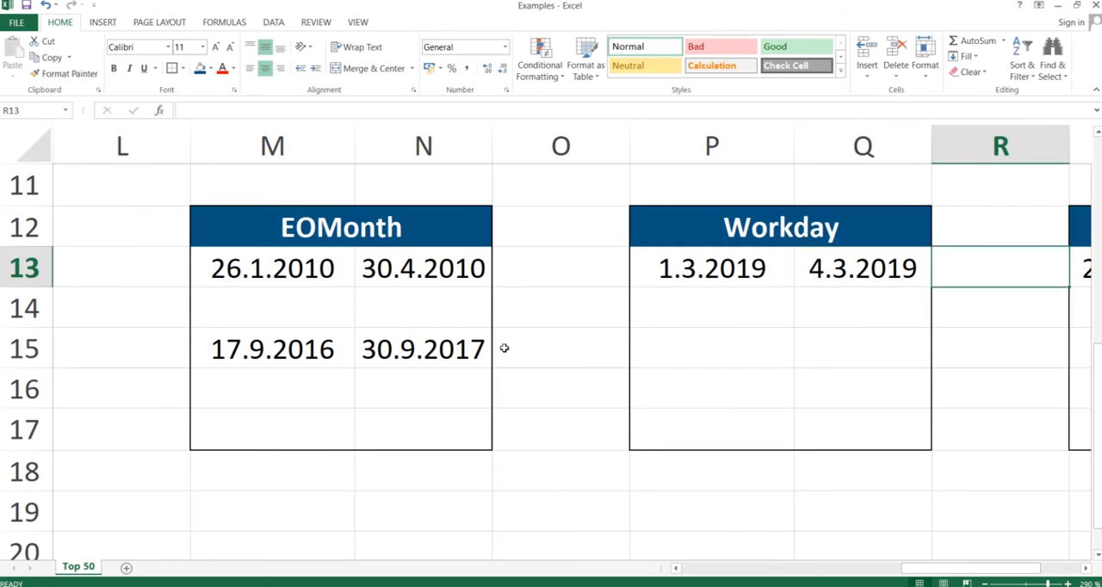
# Step: Begin a YEARFRAC formula in cell T13 with S13 as the start date and S15 as the end date
pyautogui.press('Right')
pyautogui.press('Right')
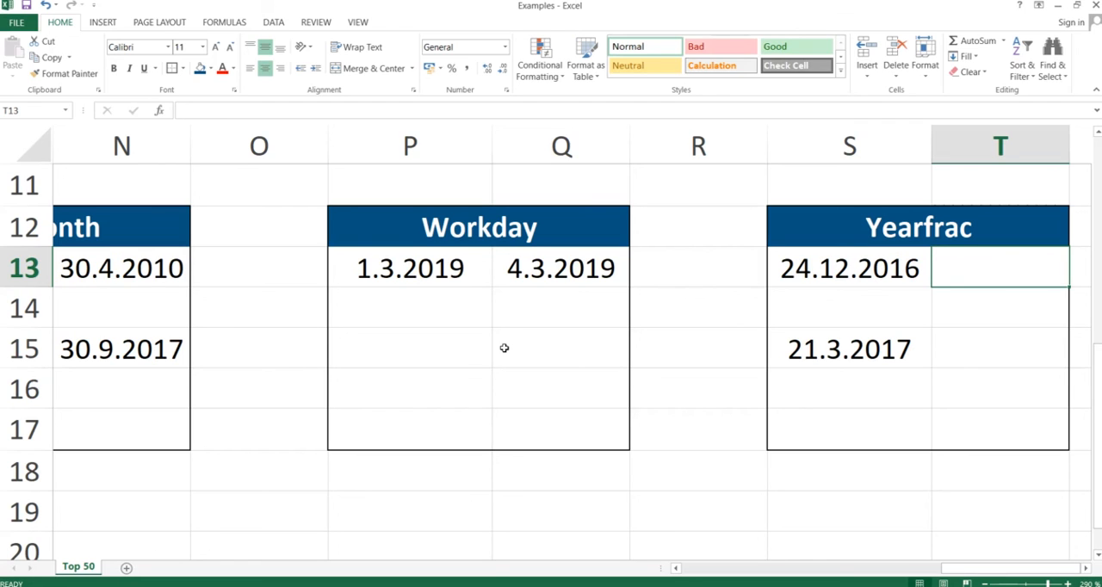
pyautogui.write('=')
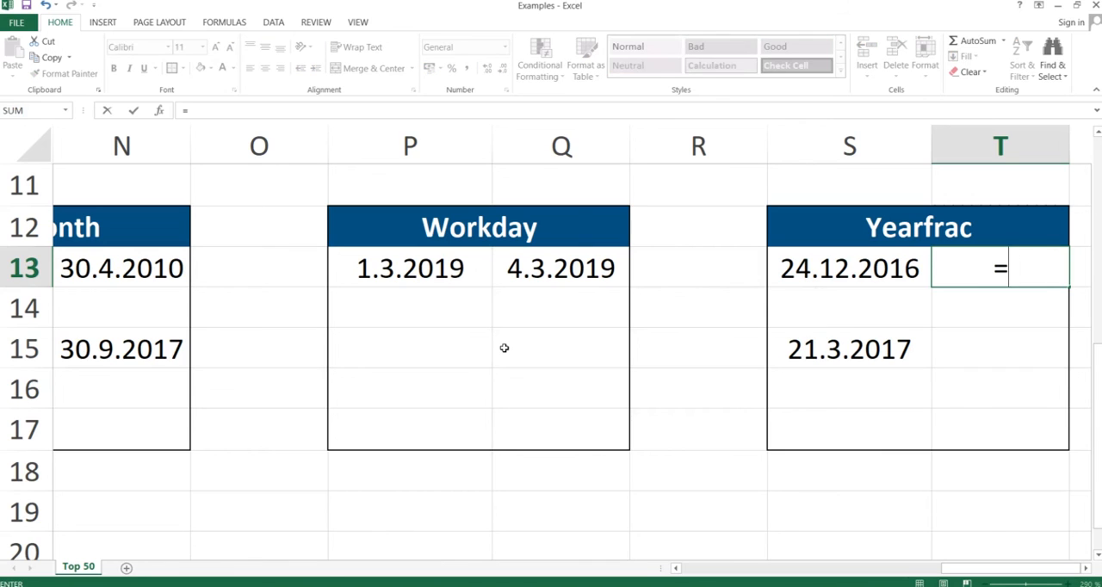
pyautogui.write('yearfrac')
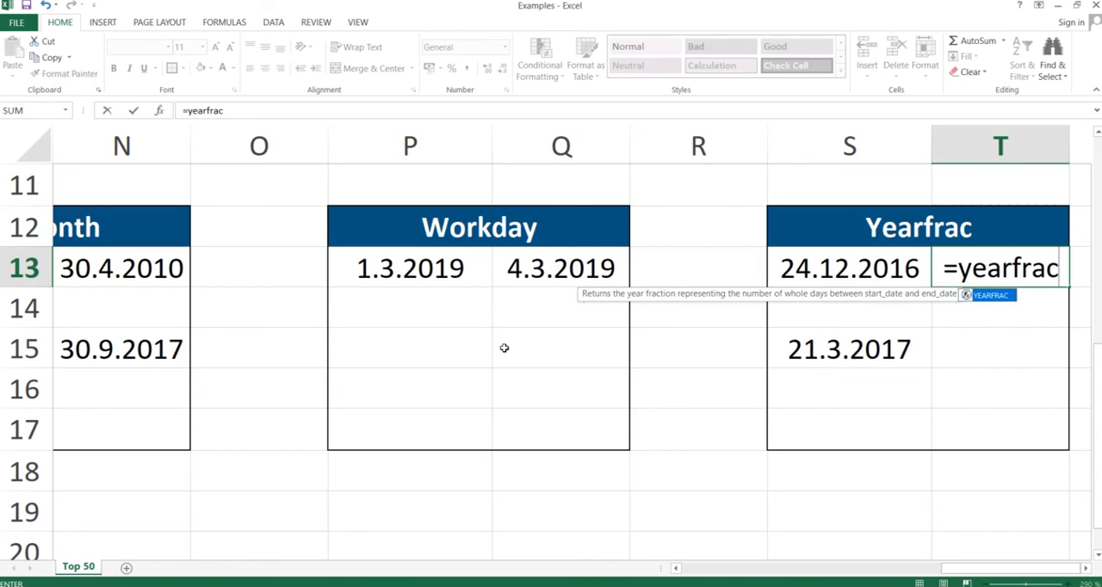
pyautogui.write('(')
pyautogui.press('Left')
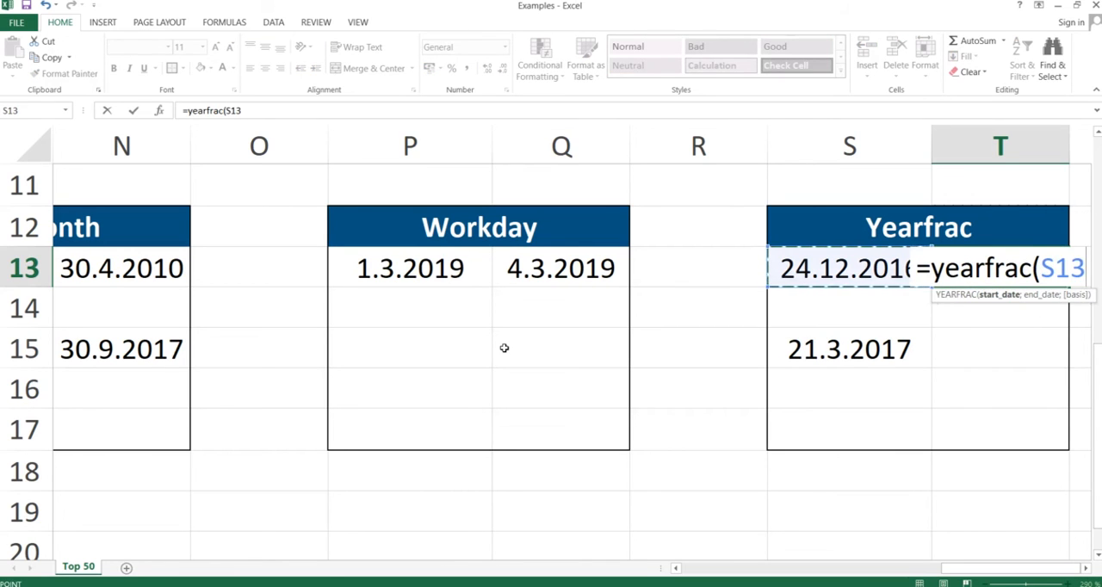
pyautogui.write(';')
pyautogui.press('Left')
pyautogui.press('Down')
pyautogui.press('Down')
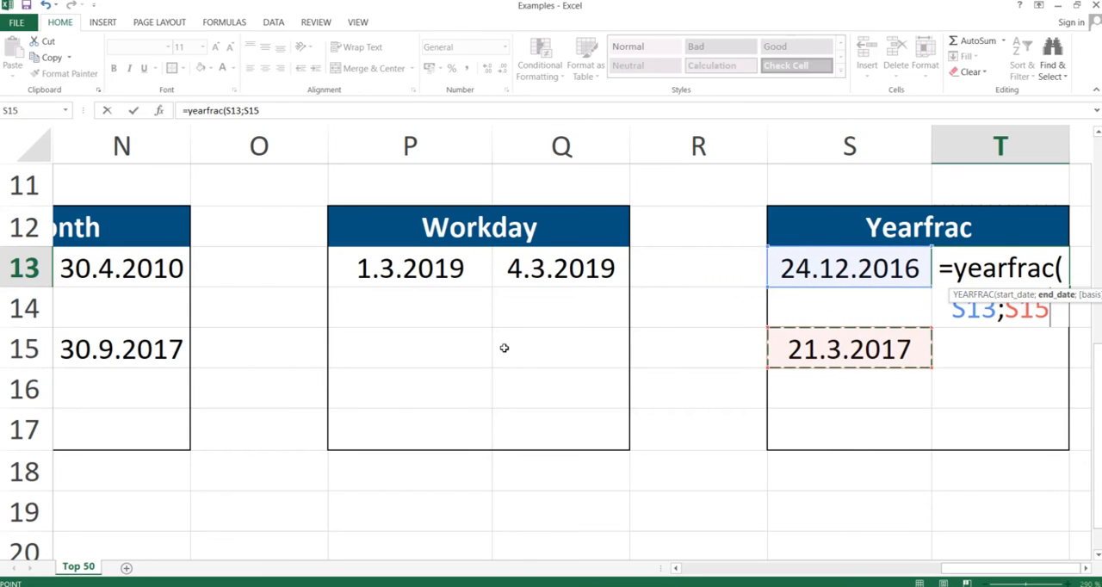
# Step: Complete the YEARFRAC formula in T13 with basis 3 (Actual/365) and reselect the cell to check its result
pyautogui.write(';')
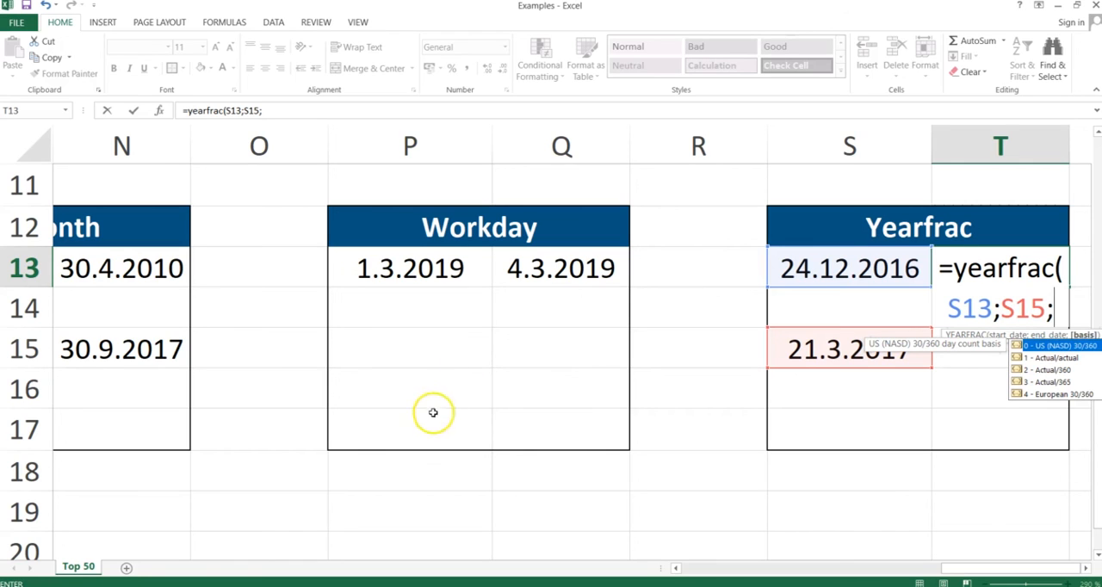
pyautogui.click(1048, 384)
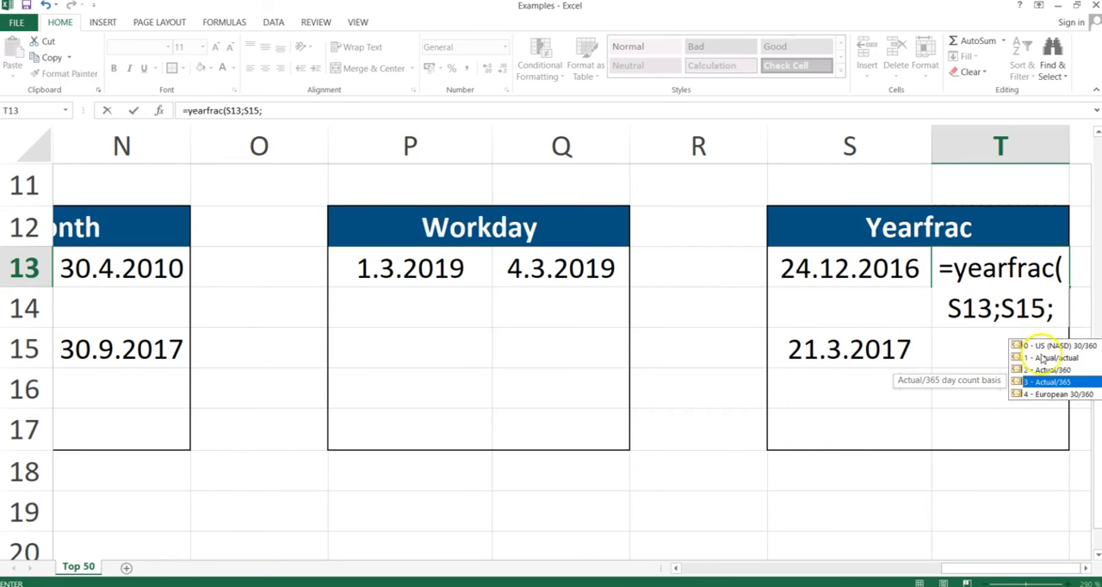
pyautogui.doubleClick(1050, 382)
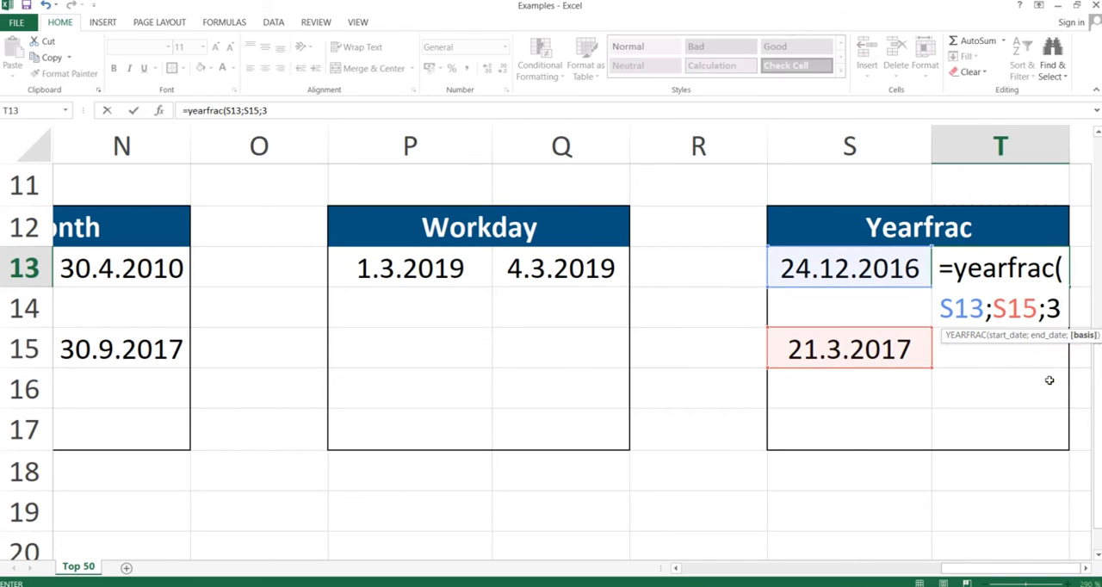
pyautogui.write(')')
pyautogui.press('Return')
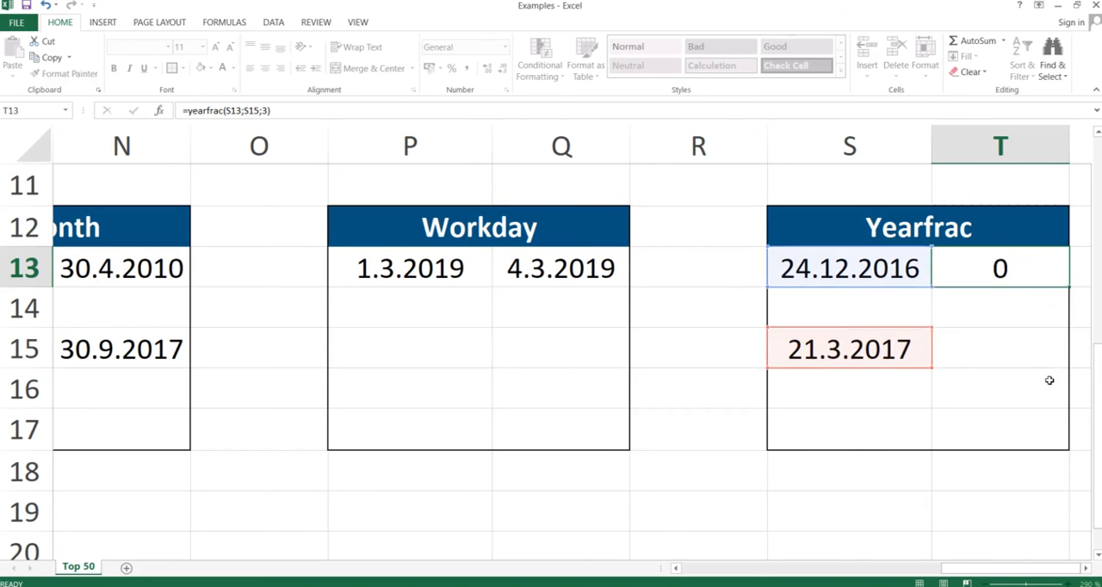
pyautogui.click(999, 266)
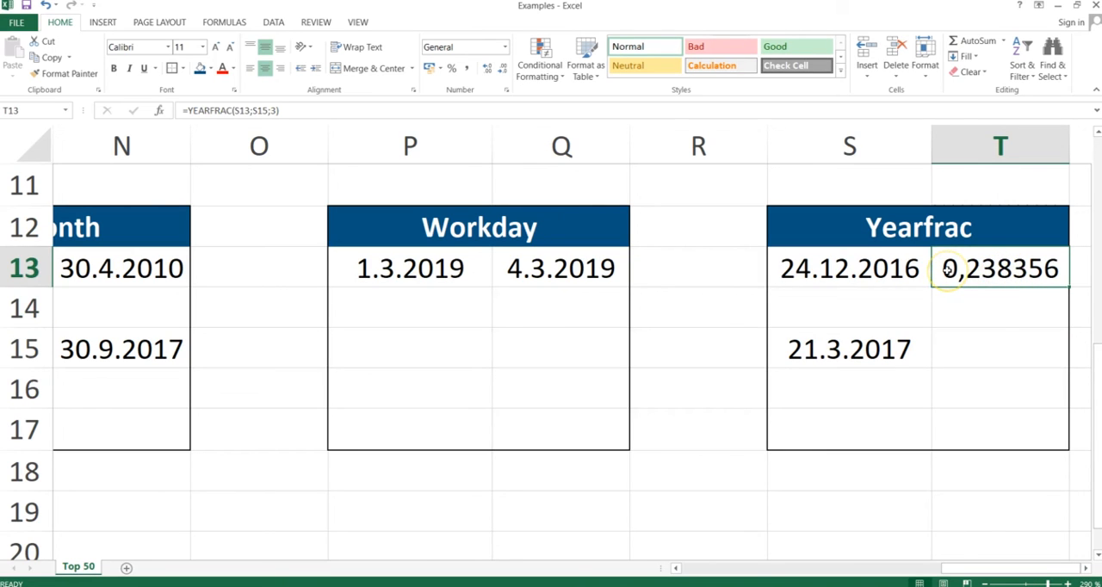